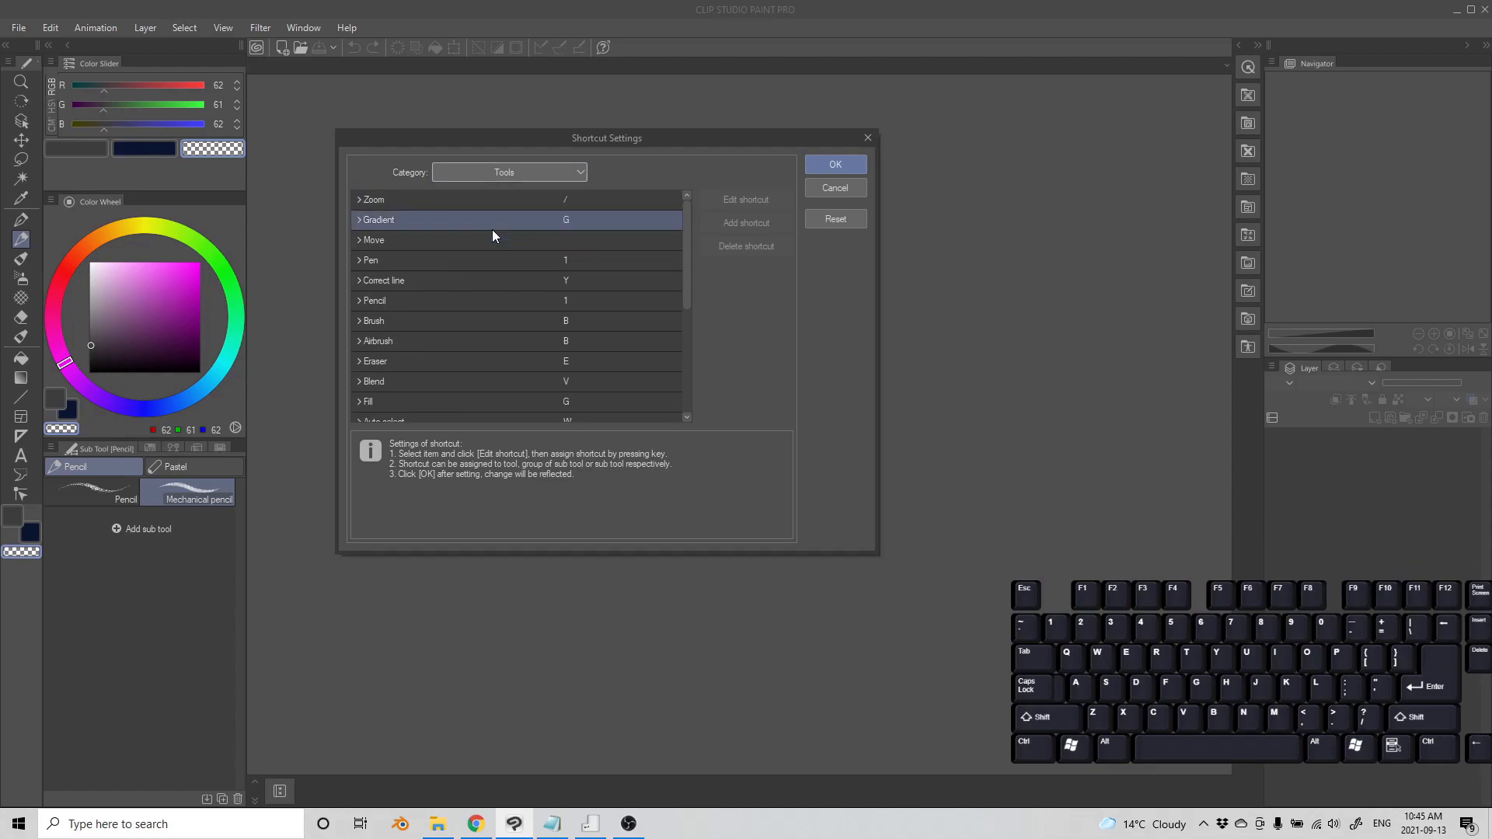
# Review the shortcut lists for the Options, Auto actions and Tools categories, and leave the shortcut settings without saving.
pyautogui.click(501, 172)
pyautogui.click(473, 223)
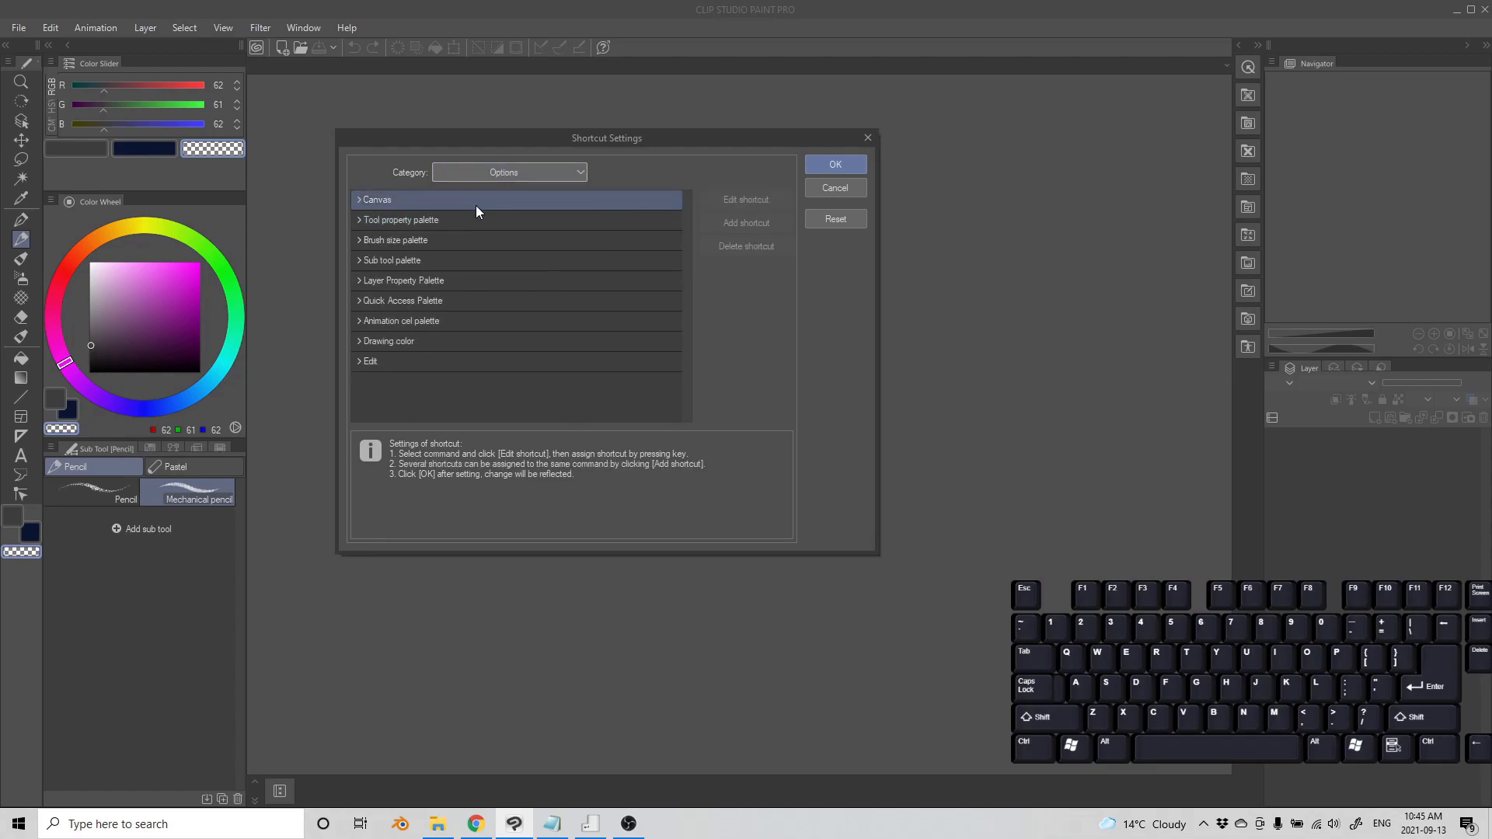
pyautogui.click(501, 171)
pyautogui.click(488, 253)
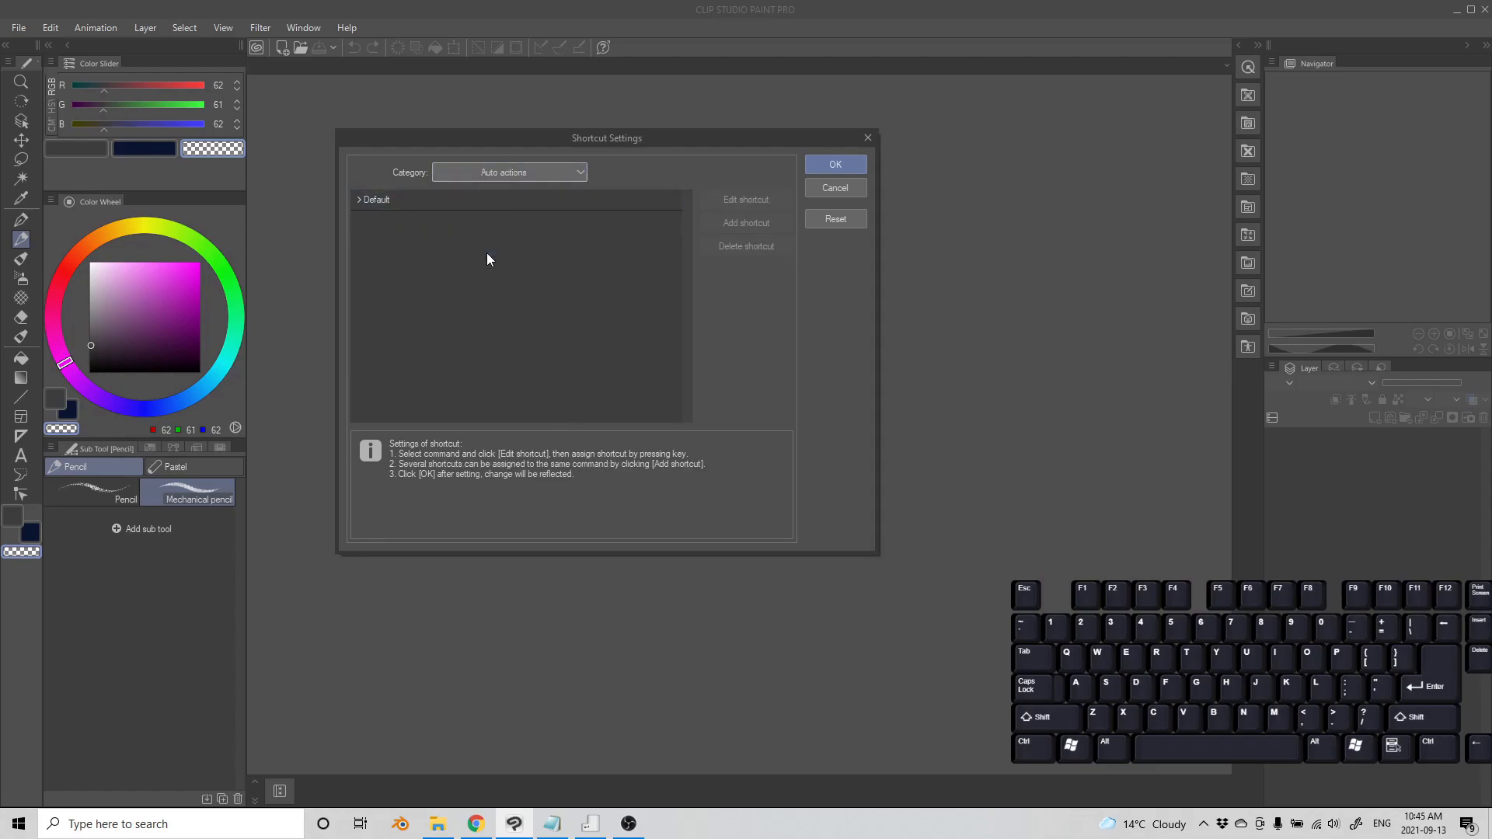
pyautogui.click(497, 170)
pyautogui.click(482, 235)
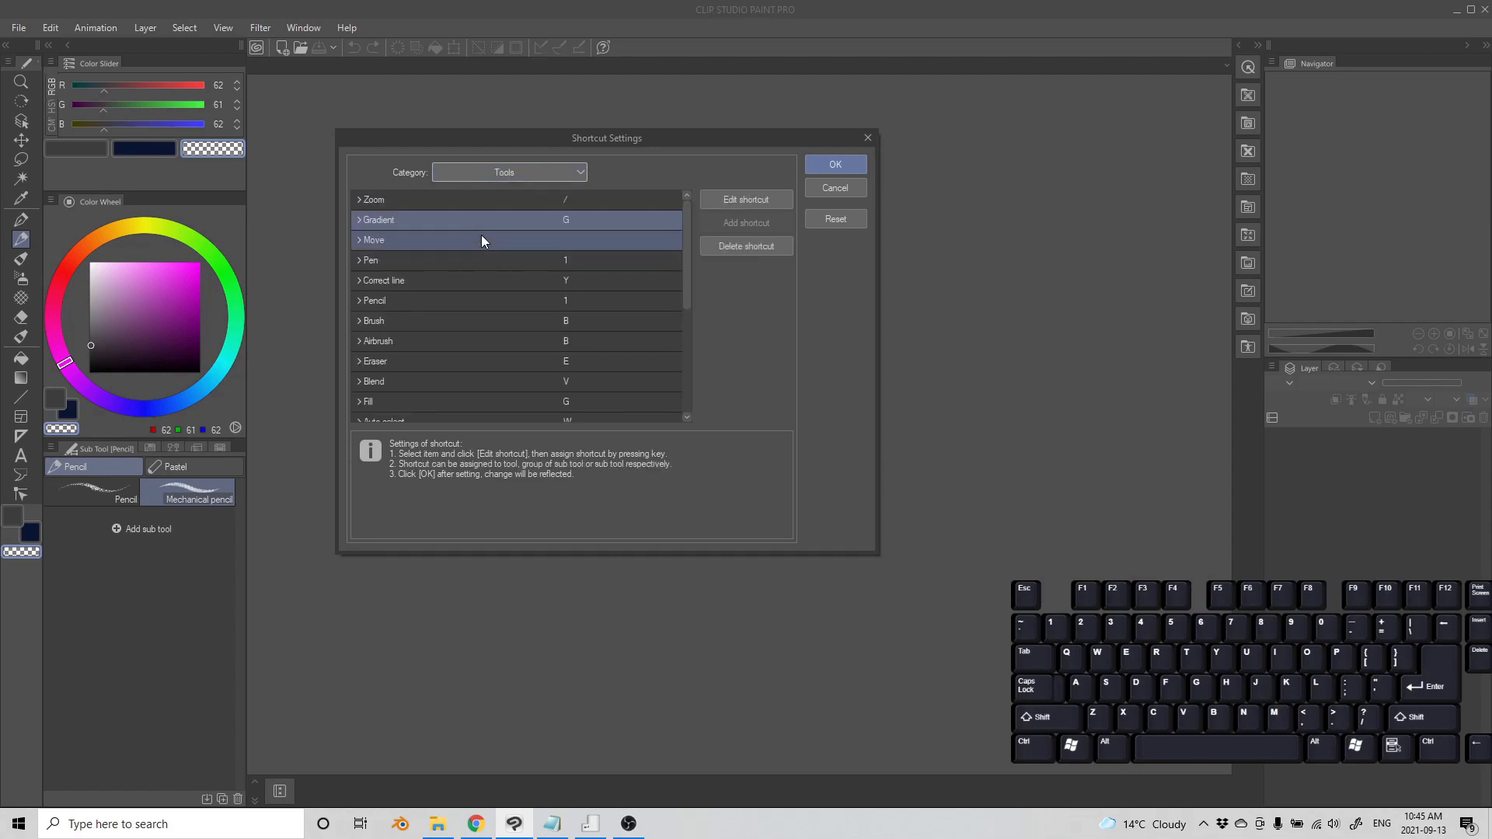
pyautogui.click(830, 191)
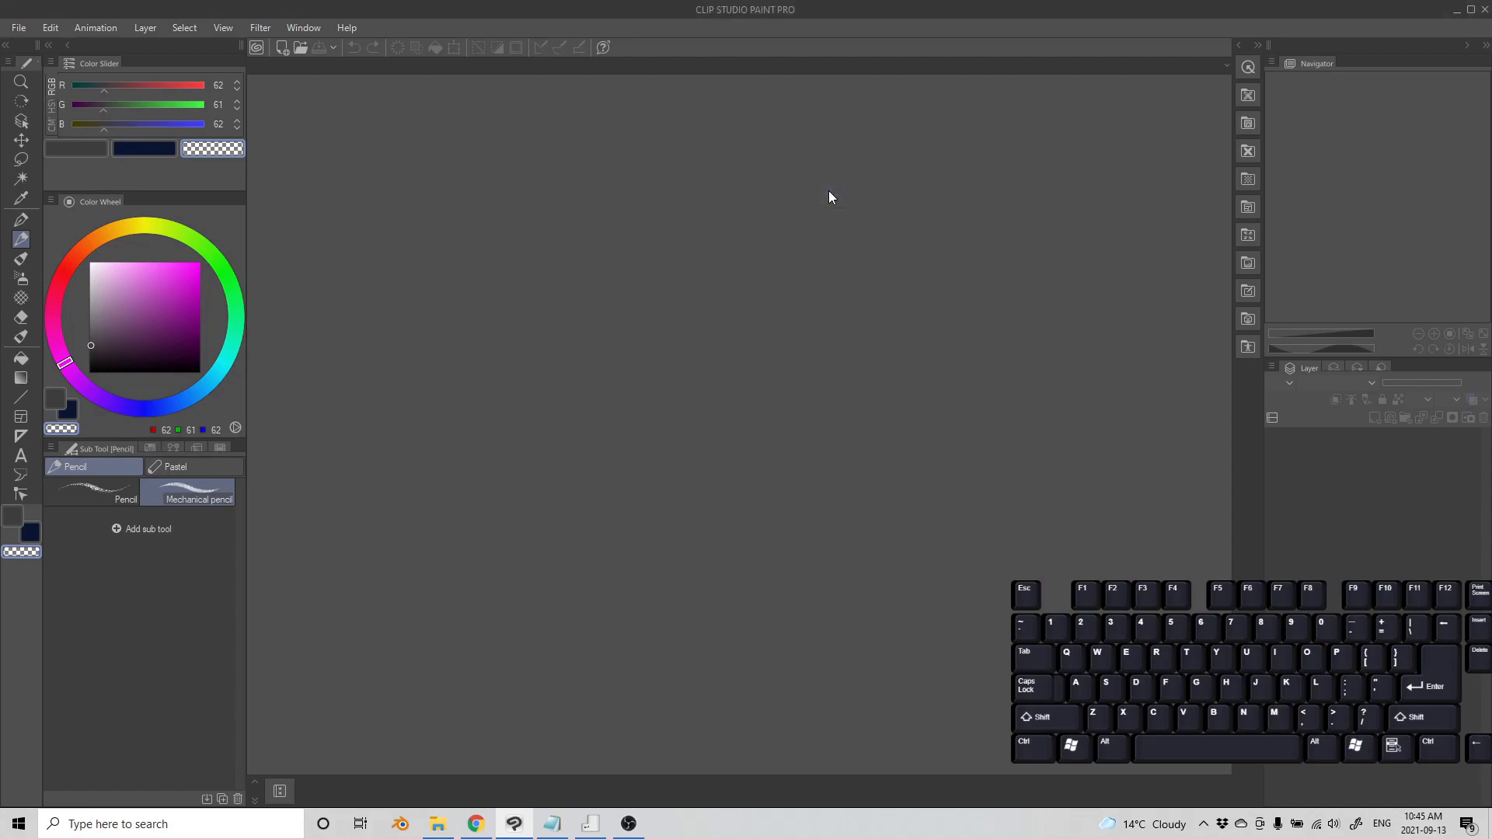
# Create a new illustration canvas of 2160 x 3840 px at 150 dpi.
pyautogui.hotkey('ctrl', 'n')
pyautogui.click(998, 210)
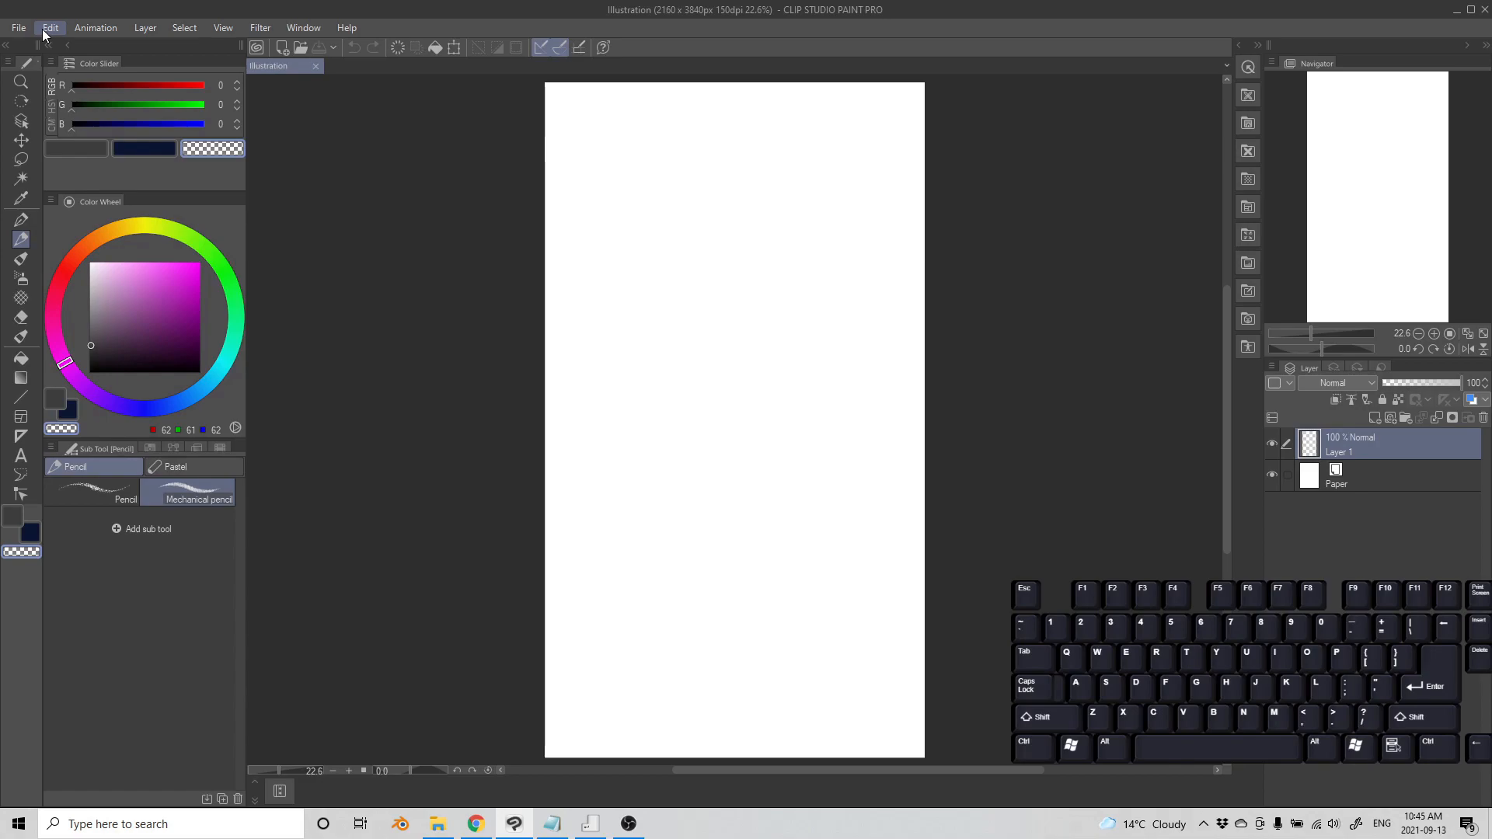
# Scribble a black zigzag with the Mechanical pencil in the canvas's upper half and another beside it with the Textured pen.
pyautogui.press('p')
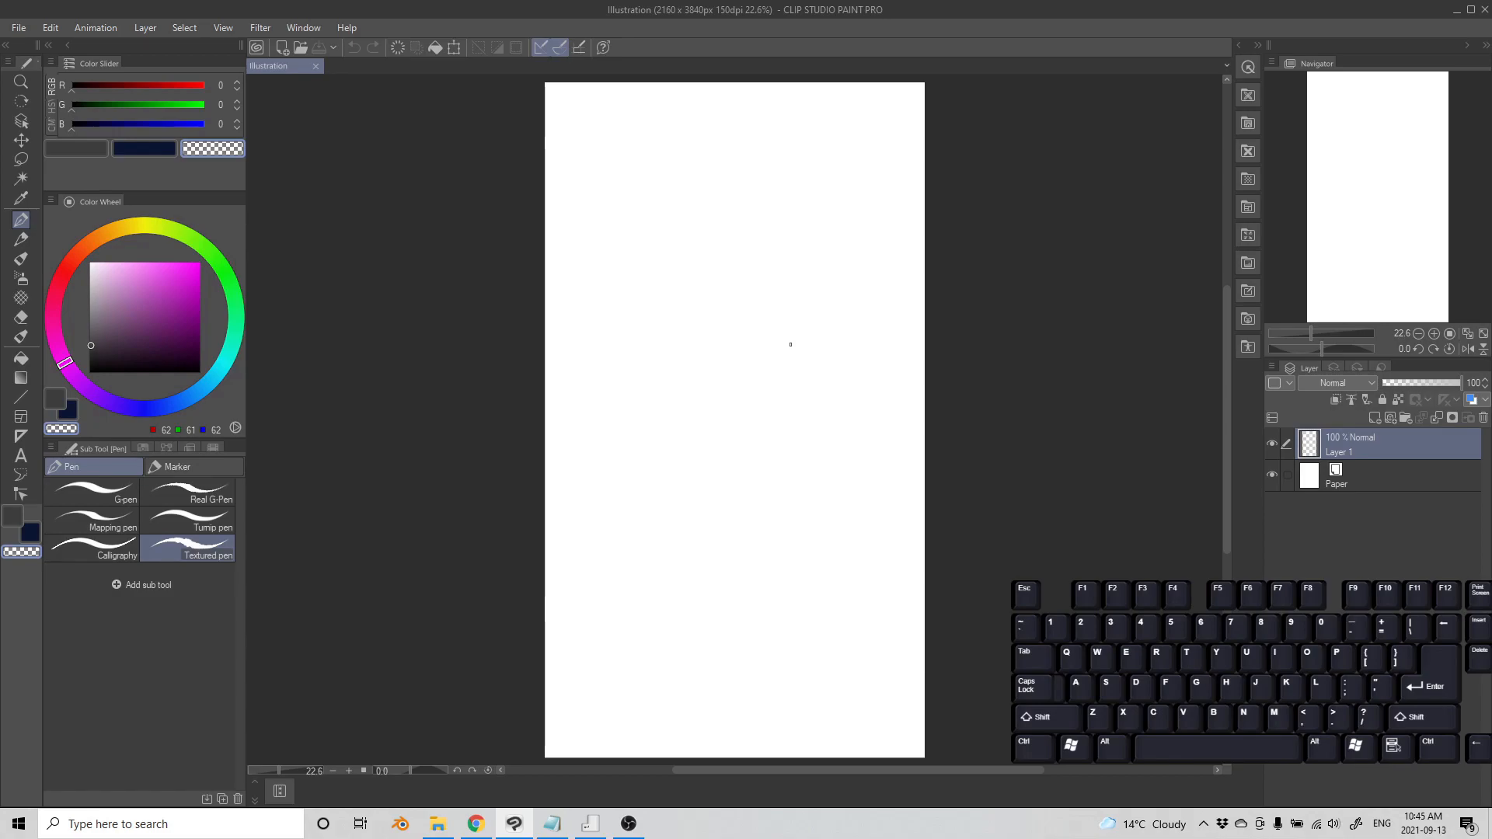
pyautogui.press('1')
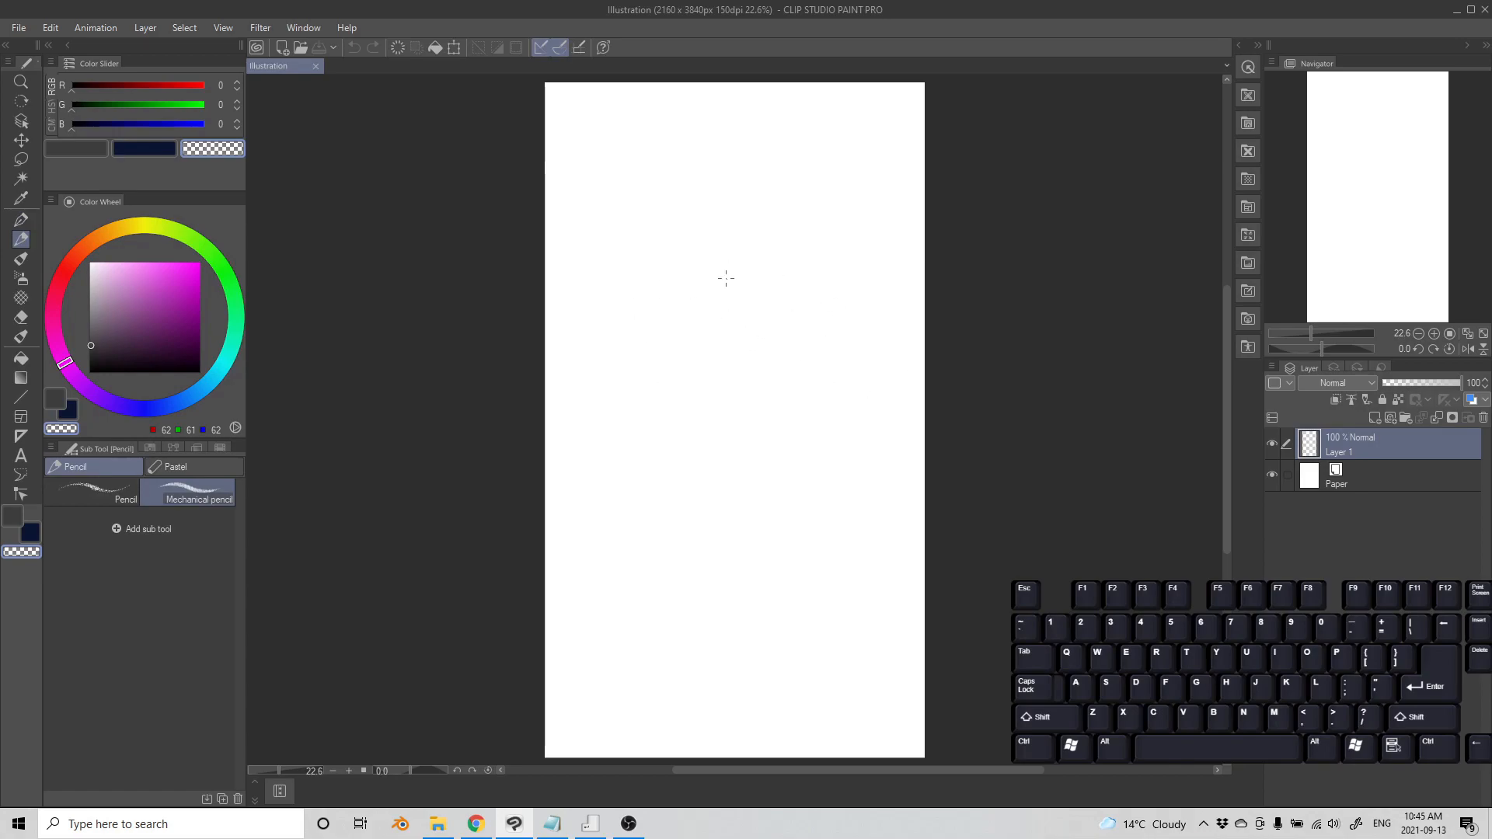
pyautogui.moveTo(161, 336); pyautogui.dragTo(89, 372)
pyautogui.moveTo(802, 245)
pyautogui.mouseDown()
pyautogui.moveTo(742, 308)
pyautogui.moveTo(716, 403)
pyautogui.mouseUp()
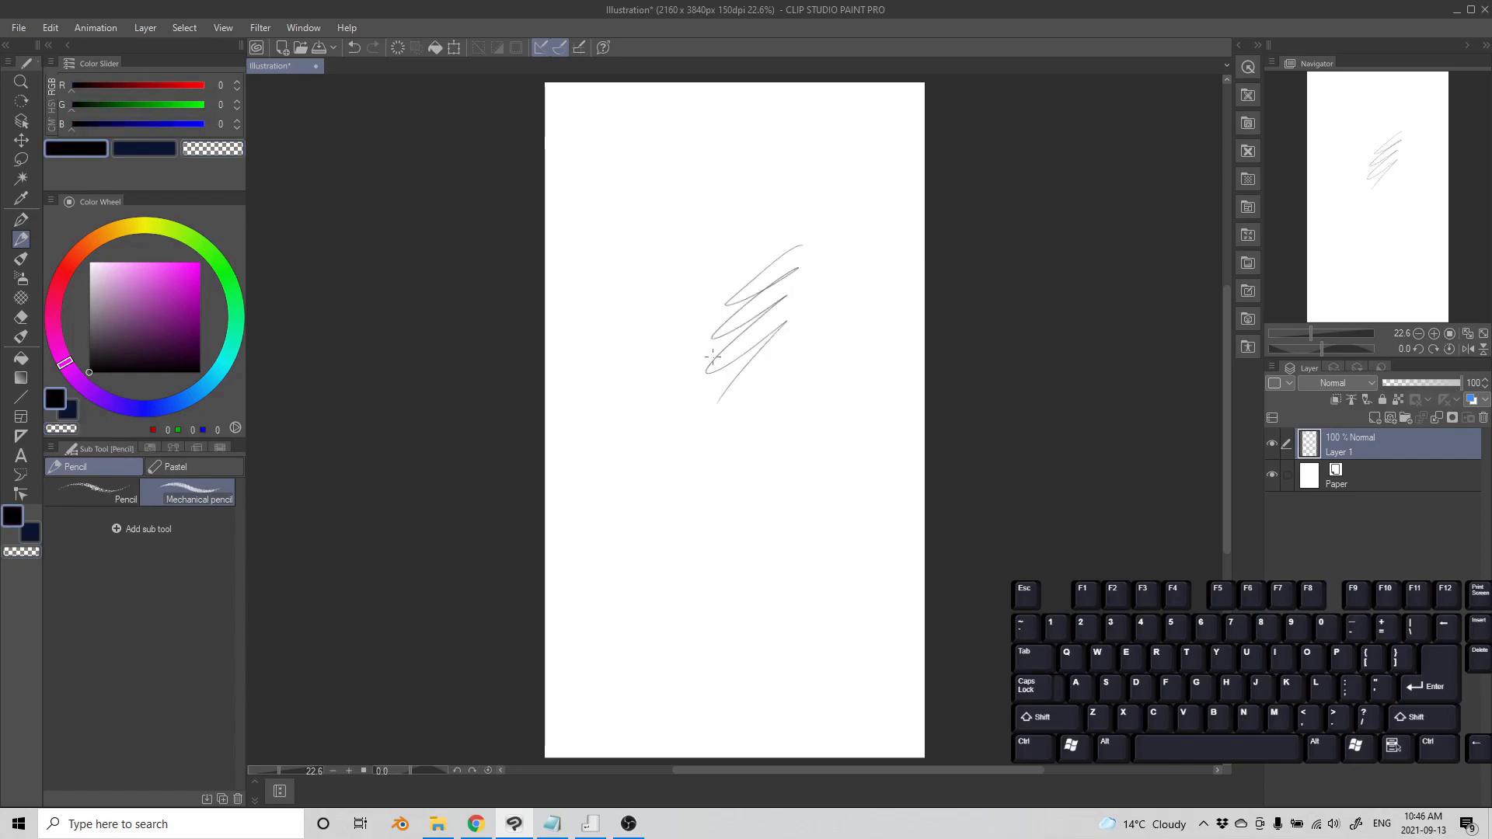
pyautogui.press('1')
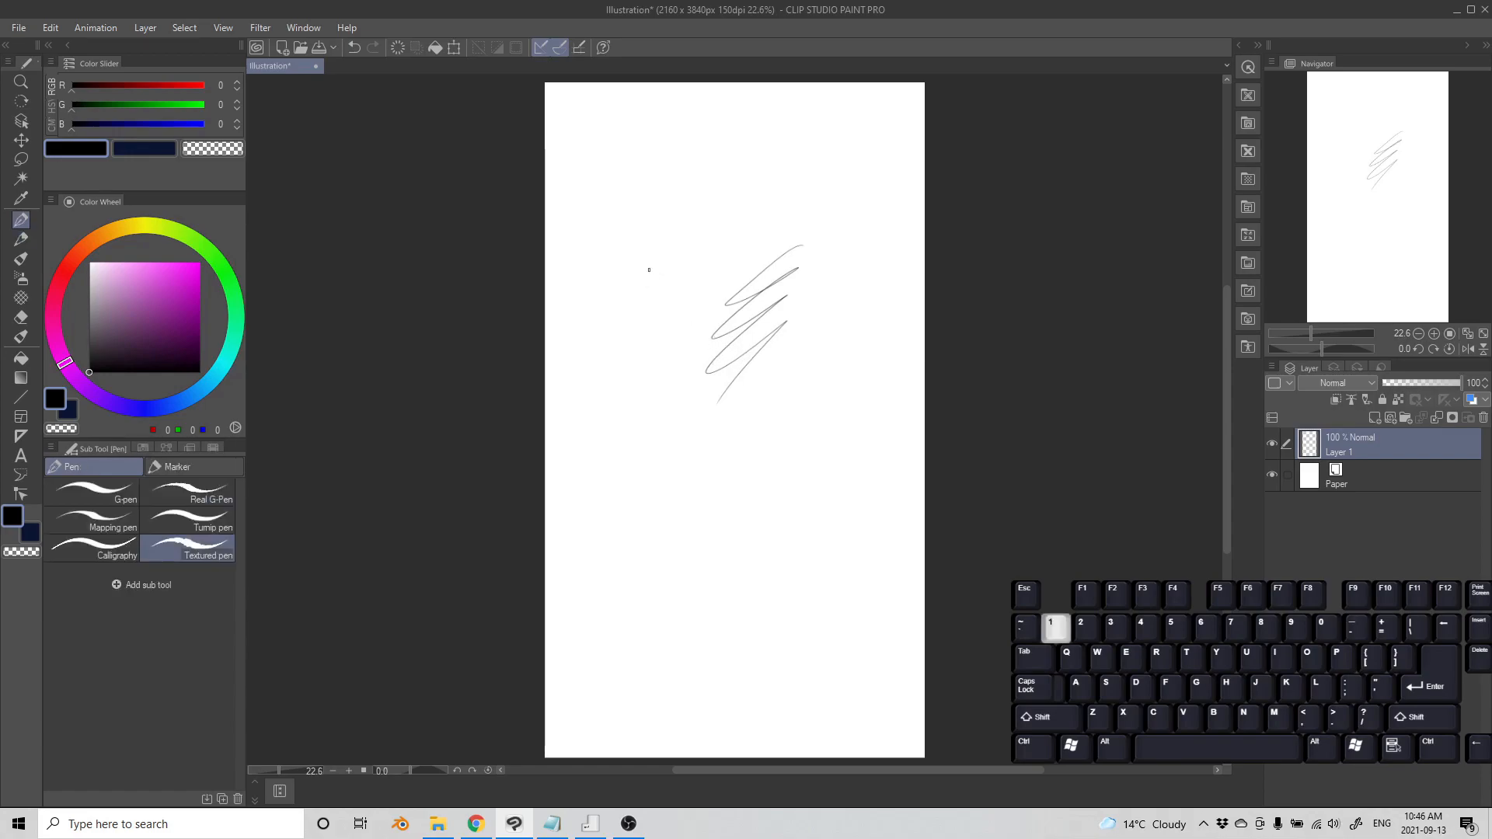
pyautogui.moveTo(711, 207); pyautogui.dragTo(629, 356)
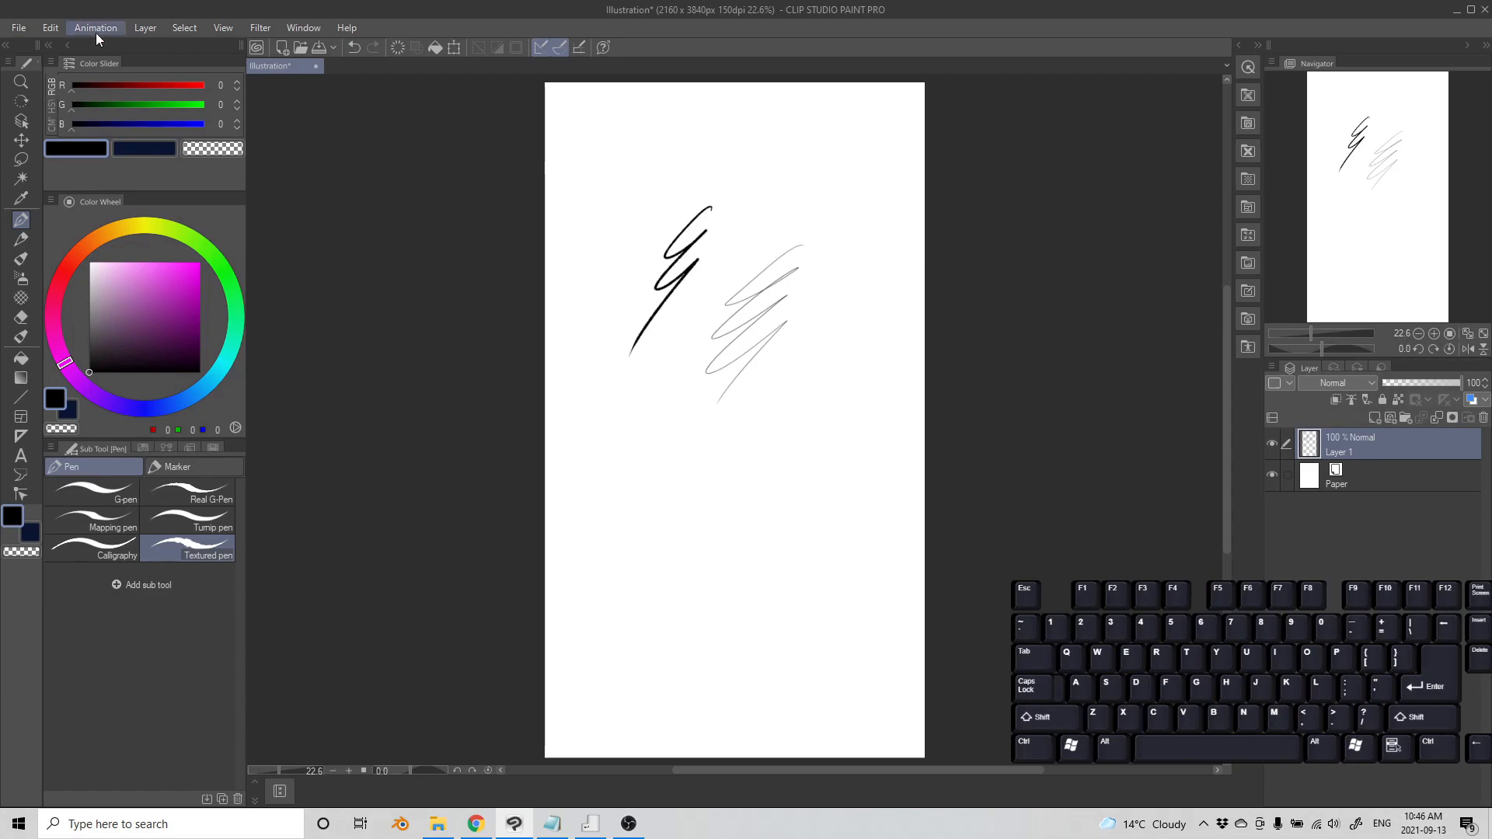
# Examine the tool shortcuts in Shortcut Settings, including the Pen entry and the sub tools under Selection area, and close the settings.
pyautogui.click(51, 28)
pyautogui.moveTo(18, 27)
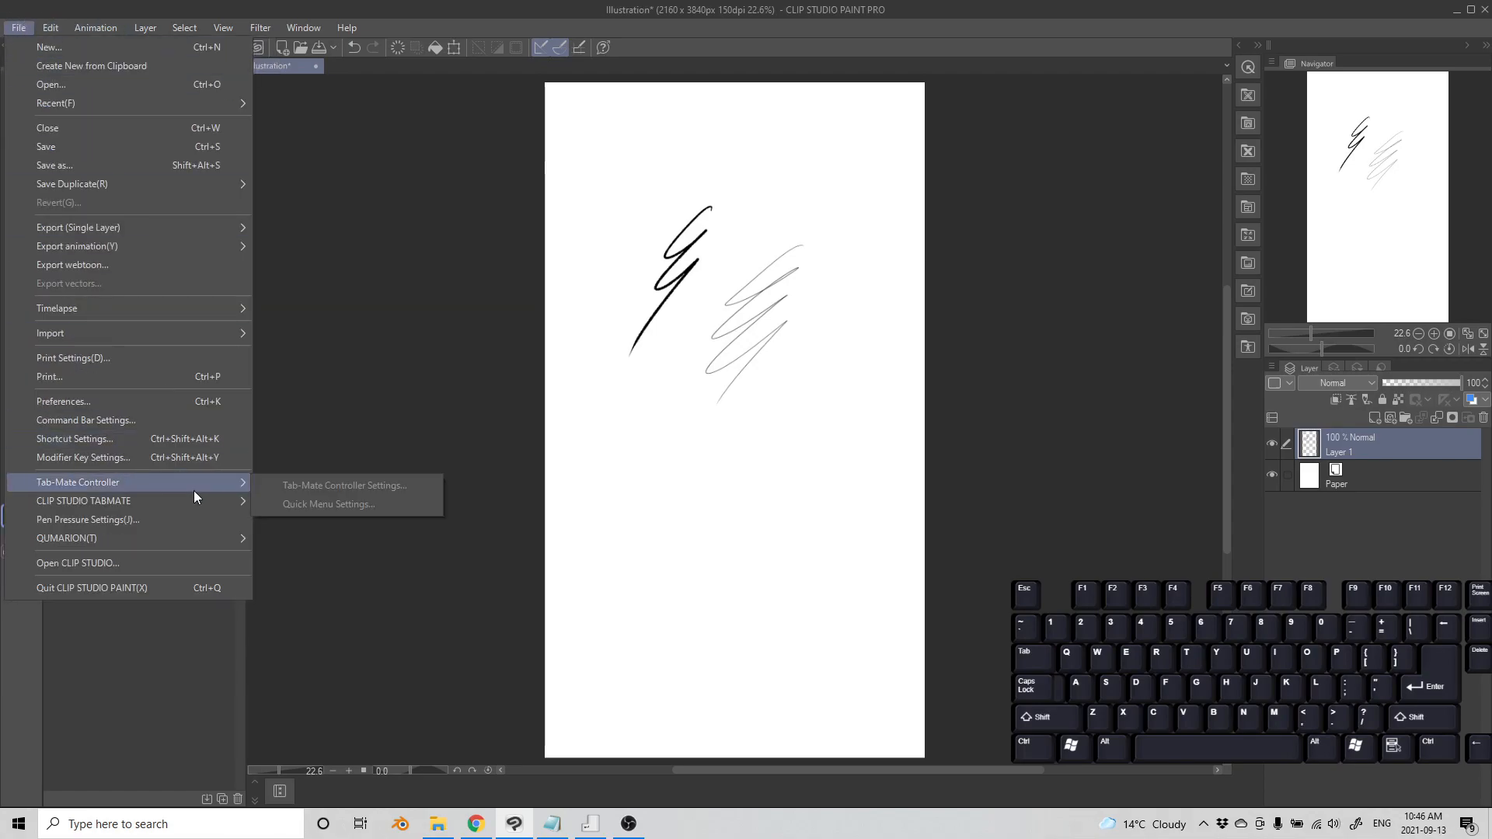
pyautogui.click(167, 441)
pyautogui.click(600, 307)
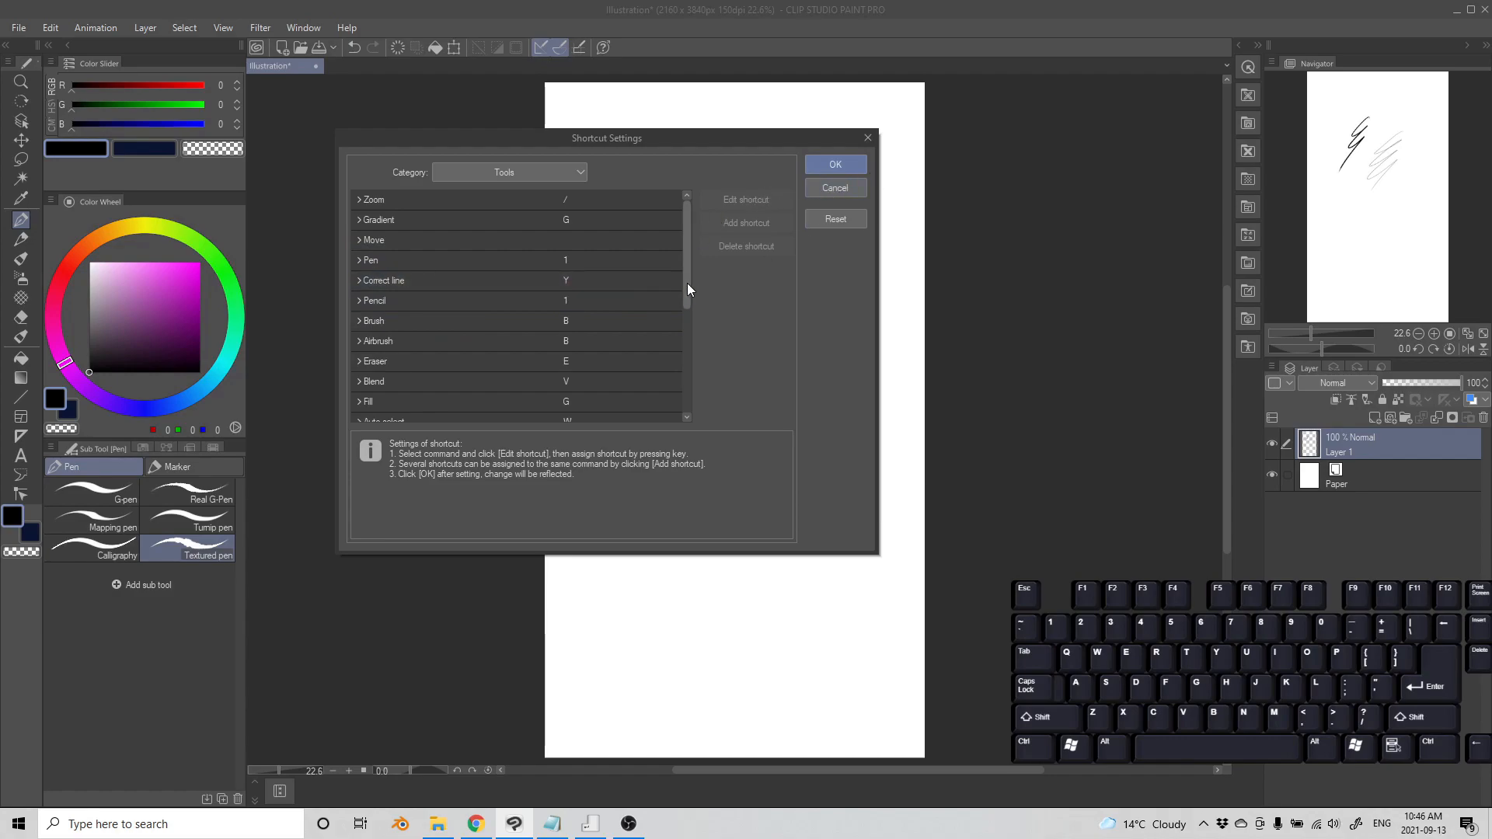
pyautogui.moveTo(687, 283)
pyautogui.mouseDown()
pyautogui.moveTo(684, 396)
pyautogui.moveTo(699, 257)
pyautogui.mouseUp()
pyautogui.click(573, 262)
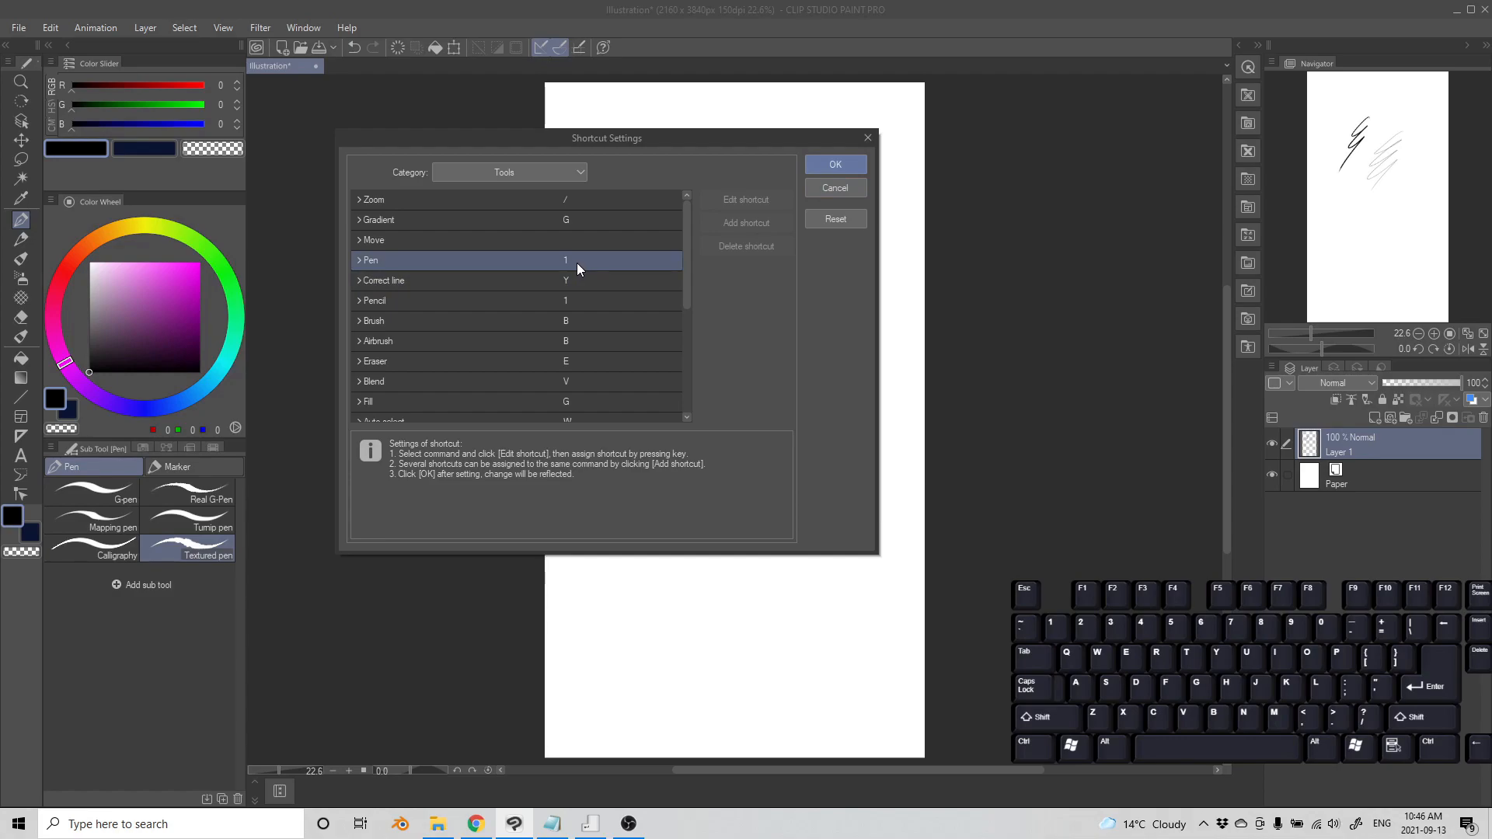
pyautogui.moveTo(687, 282); pyautogui.dragTo(694, 416)
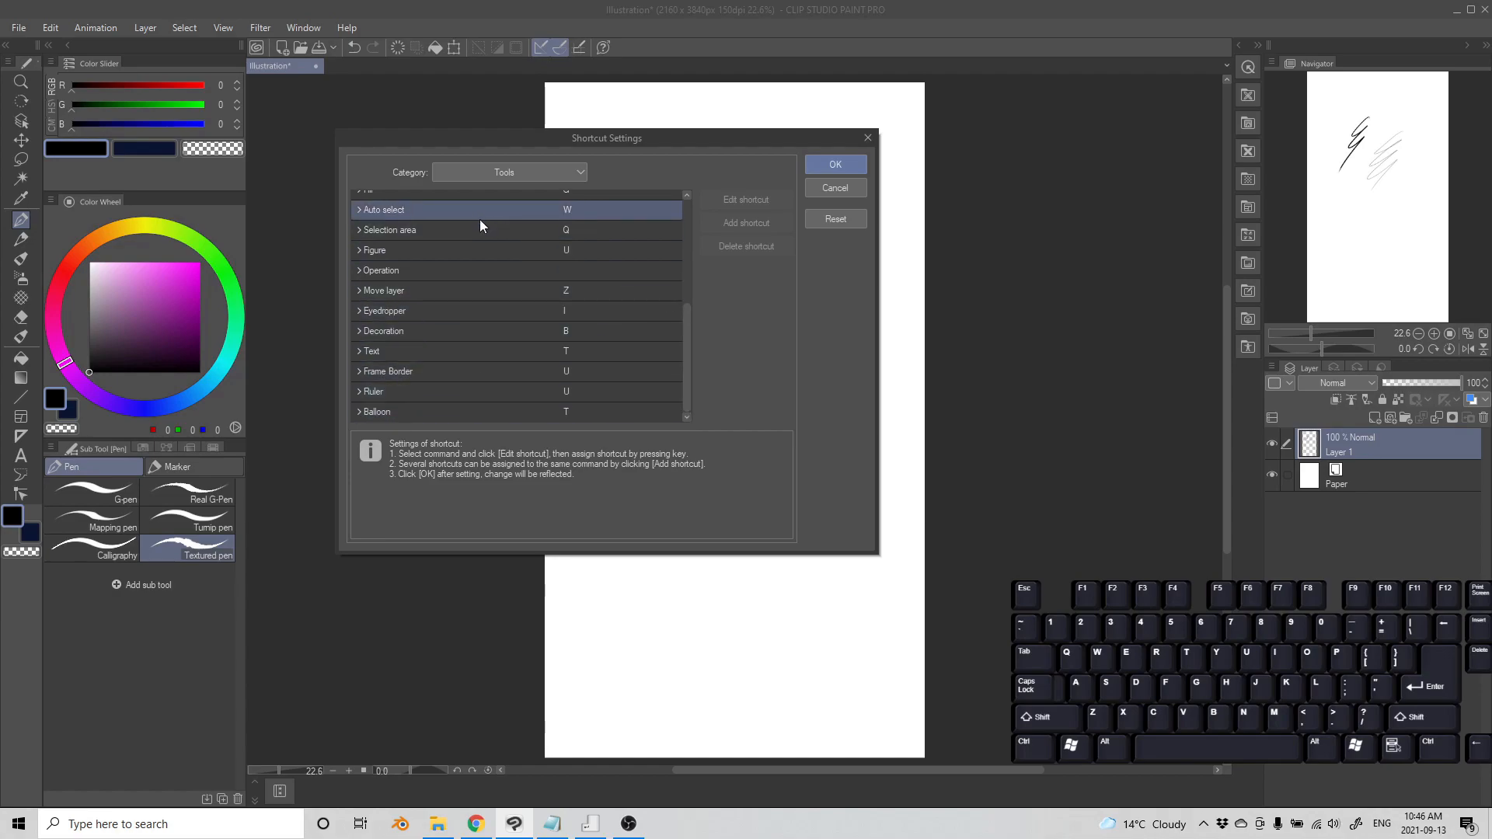
pyautogui.click(359, 228)
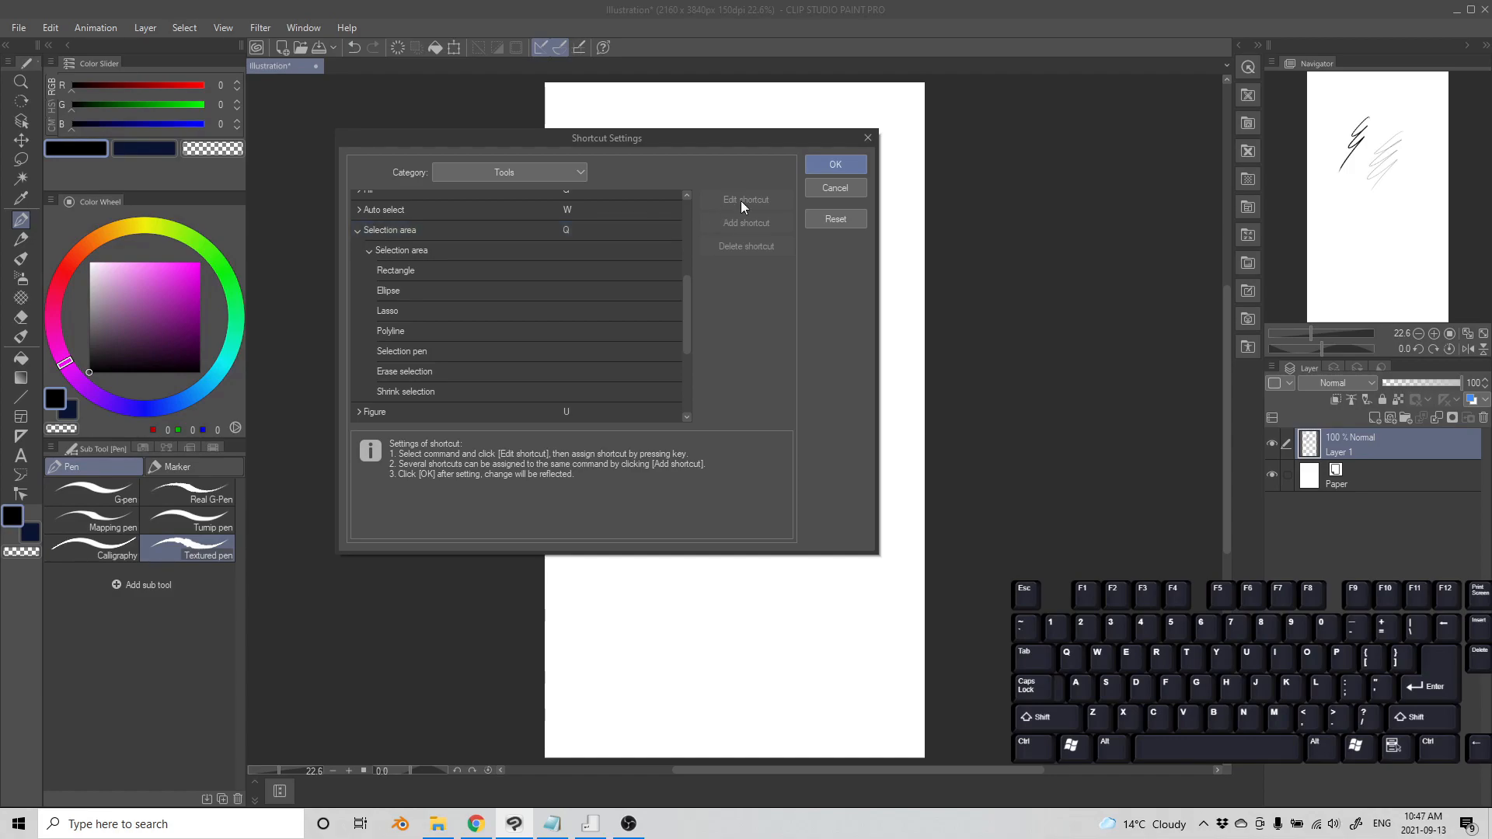
pyautogui.click(835, 164)
# Activate the Selection area tool, try its Rectangle sub tool, and return to Lasso.
pyautogui.press('q')
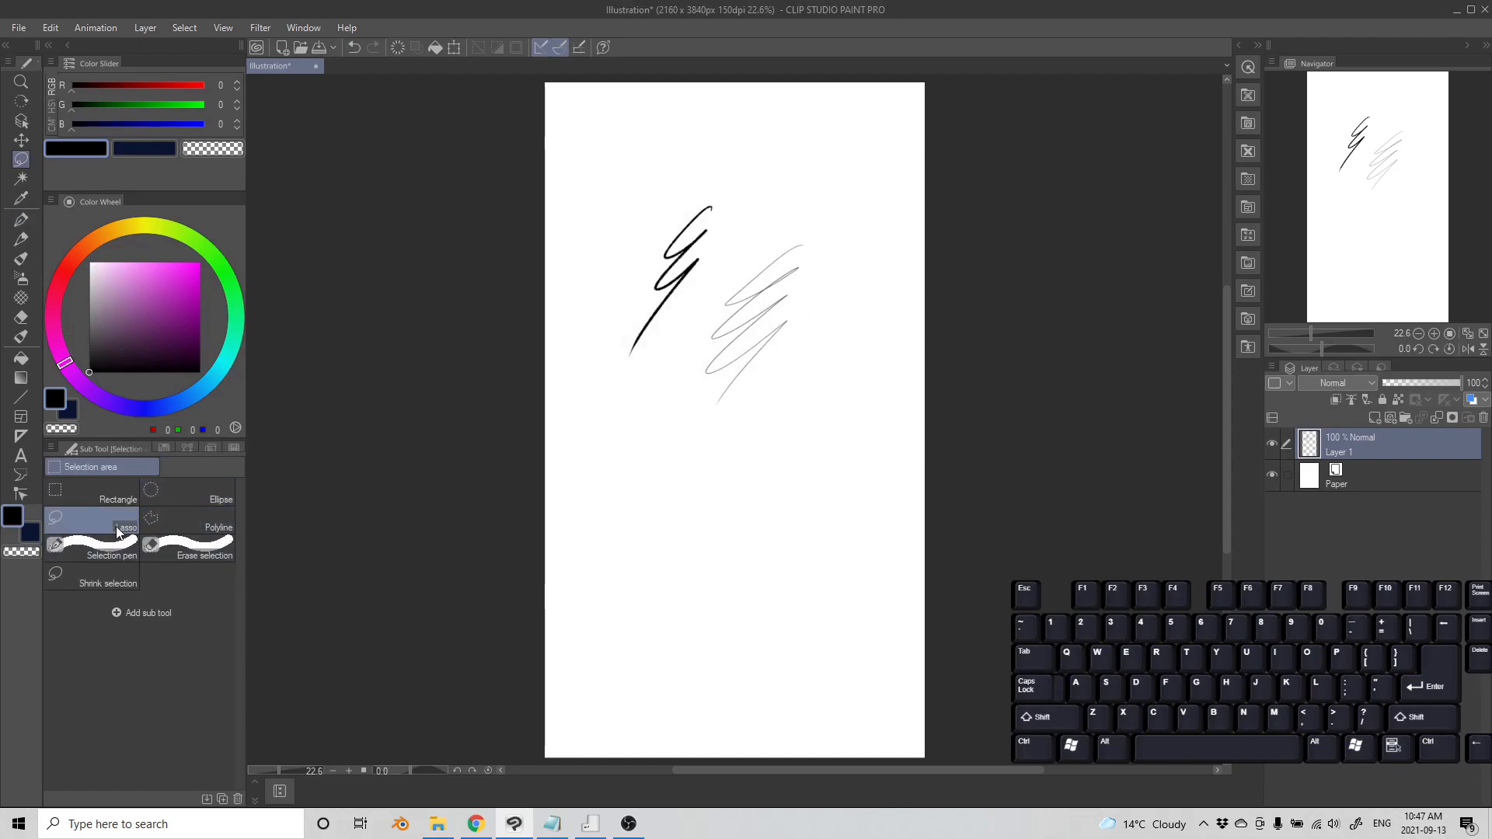
pyautogui.click(110, 496)
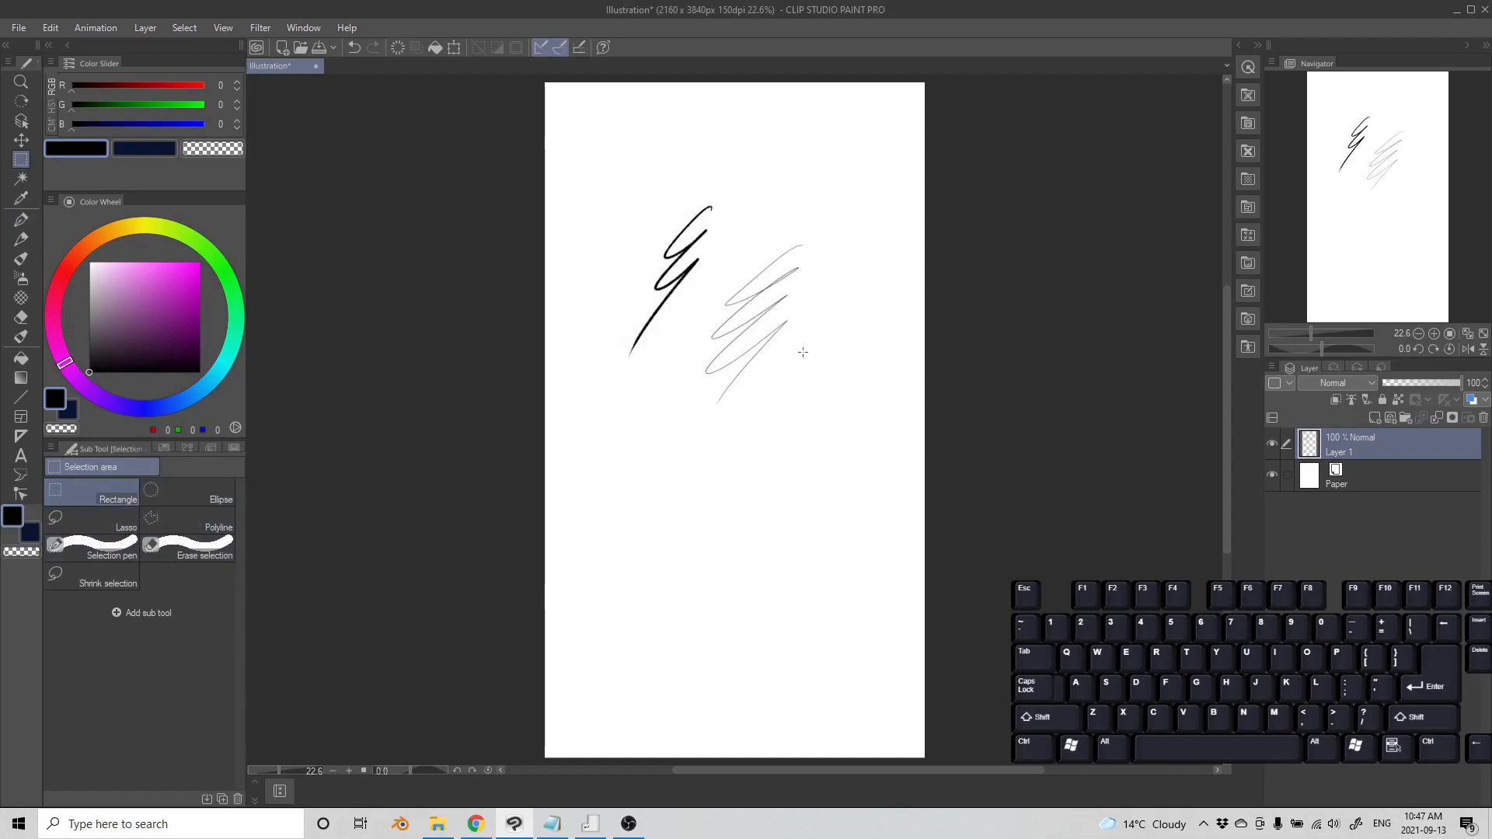
pyautogui.press('q')
pyautogui.press('q')
pyautogui.click(109, 521)
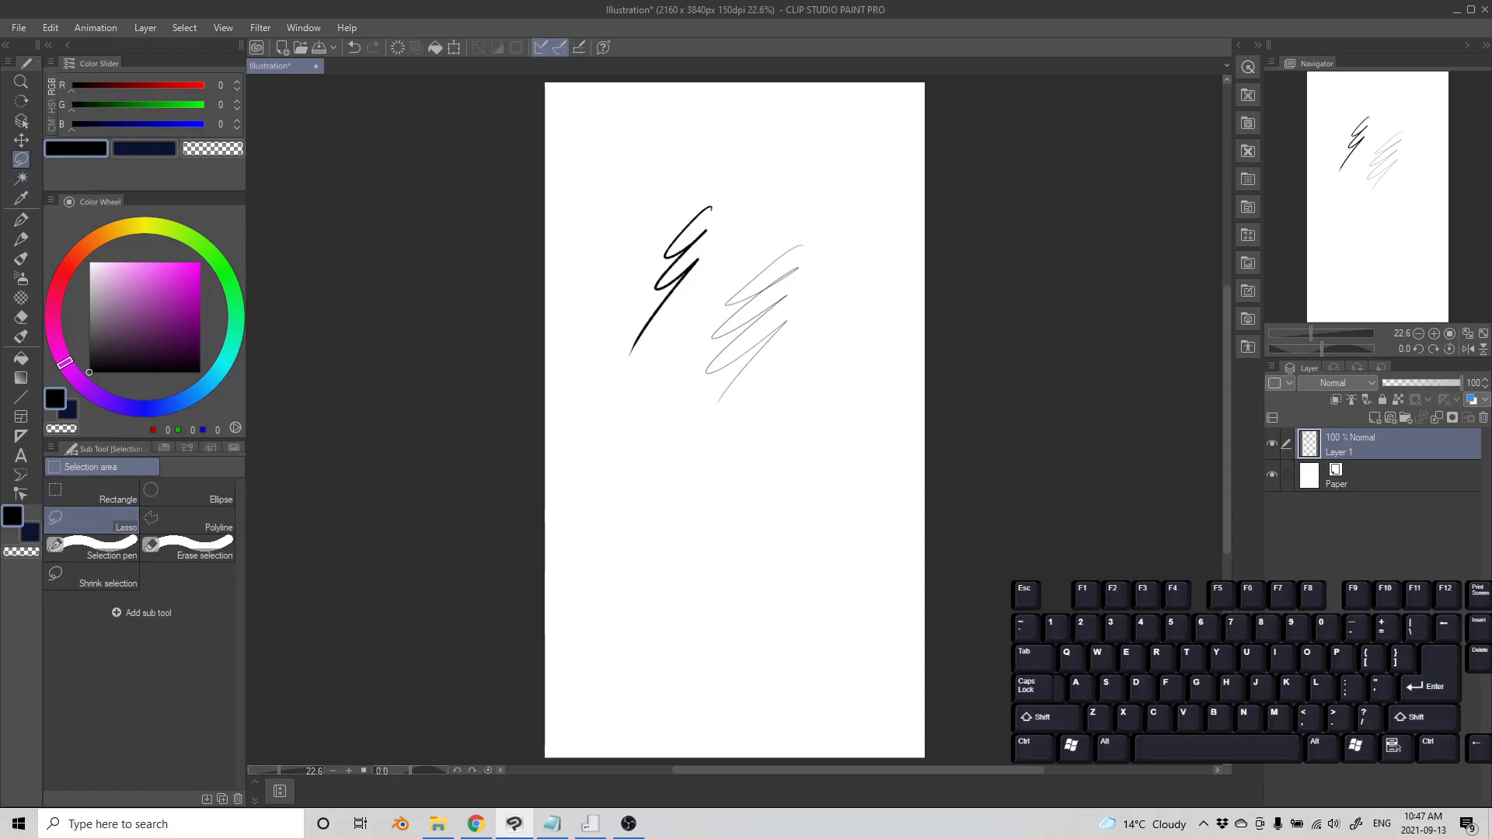
pyautogui.click(50, 29)
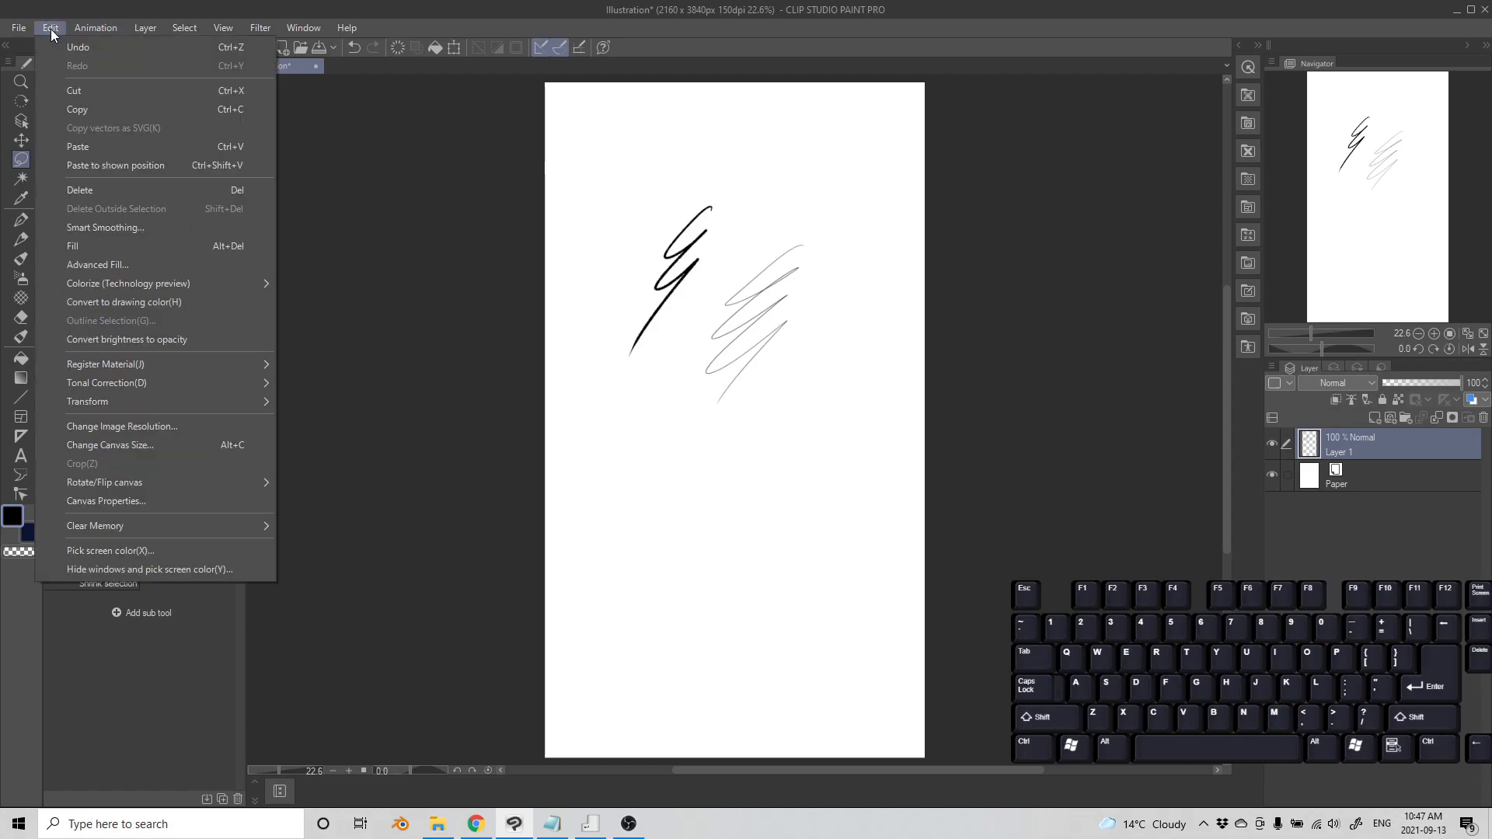
pyautogui.click(474, 259)
# Activate the Brush tool and switch through Round mixing brush 2 and Thin Gouache brush to Round mixing brush.
pyautogui.press('b')
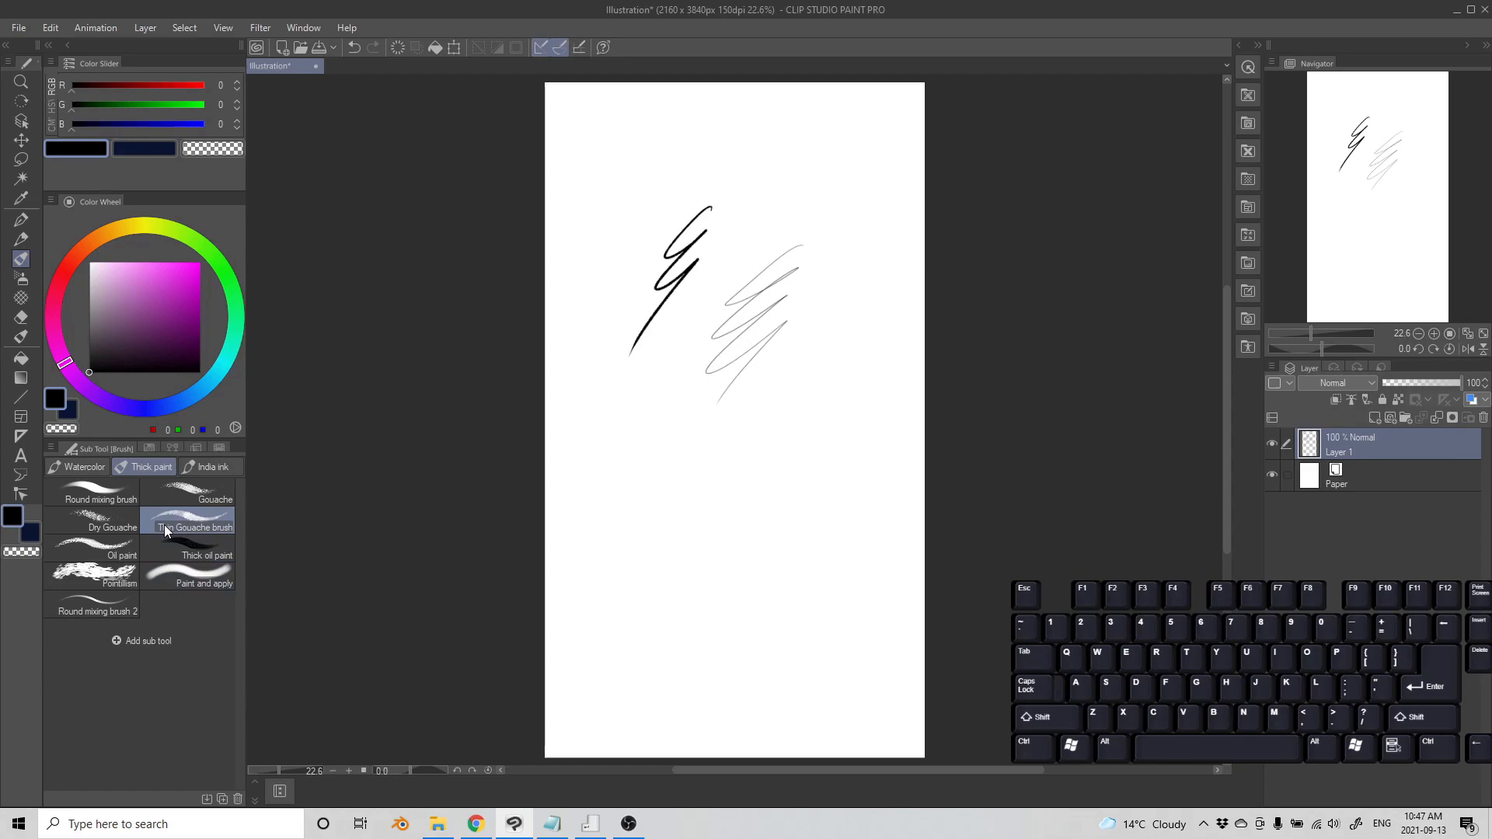
pyautogui.press('a')
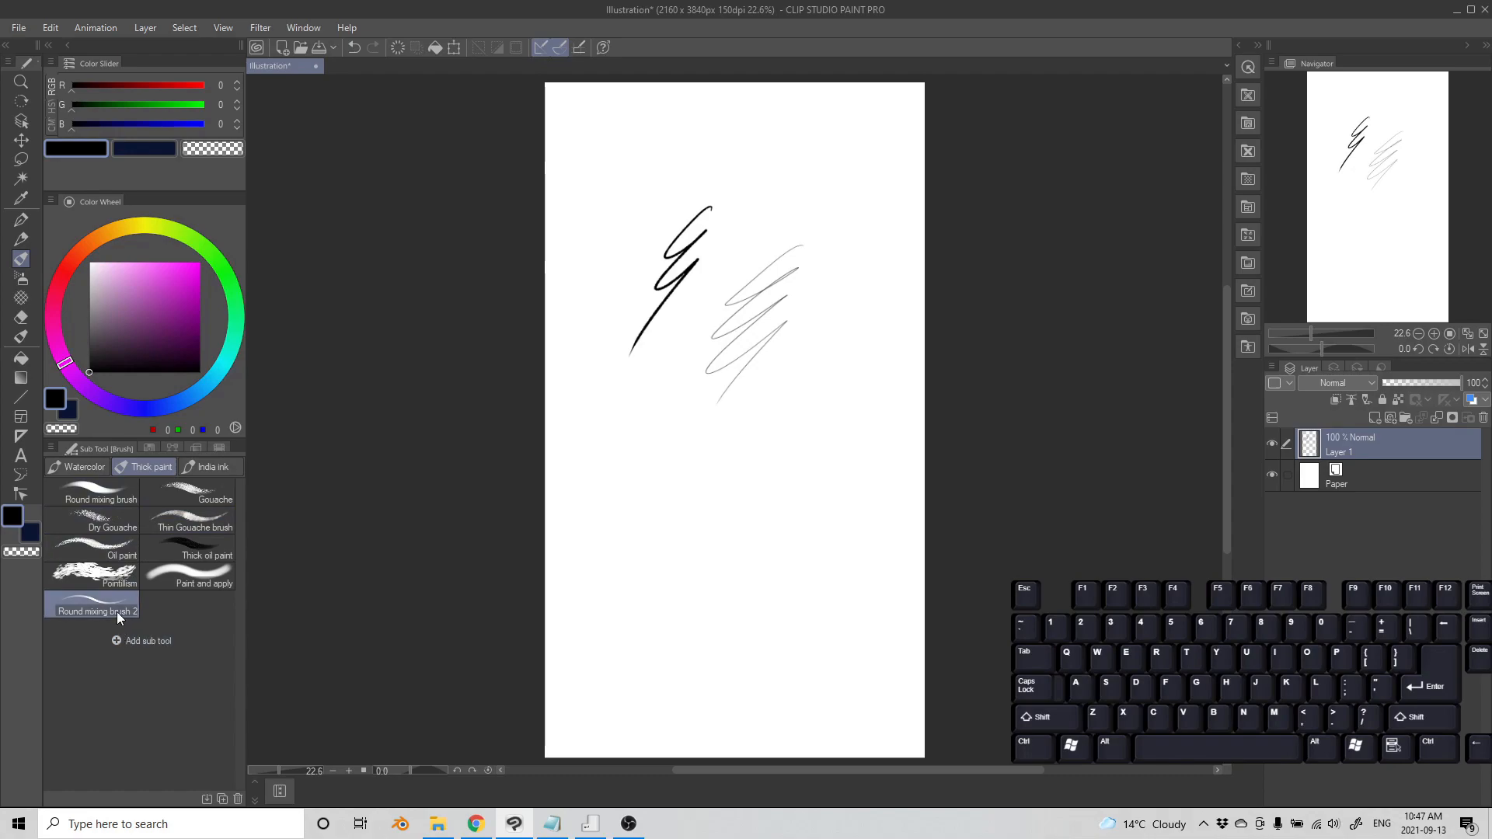
pyautogui.press('s')
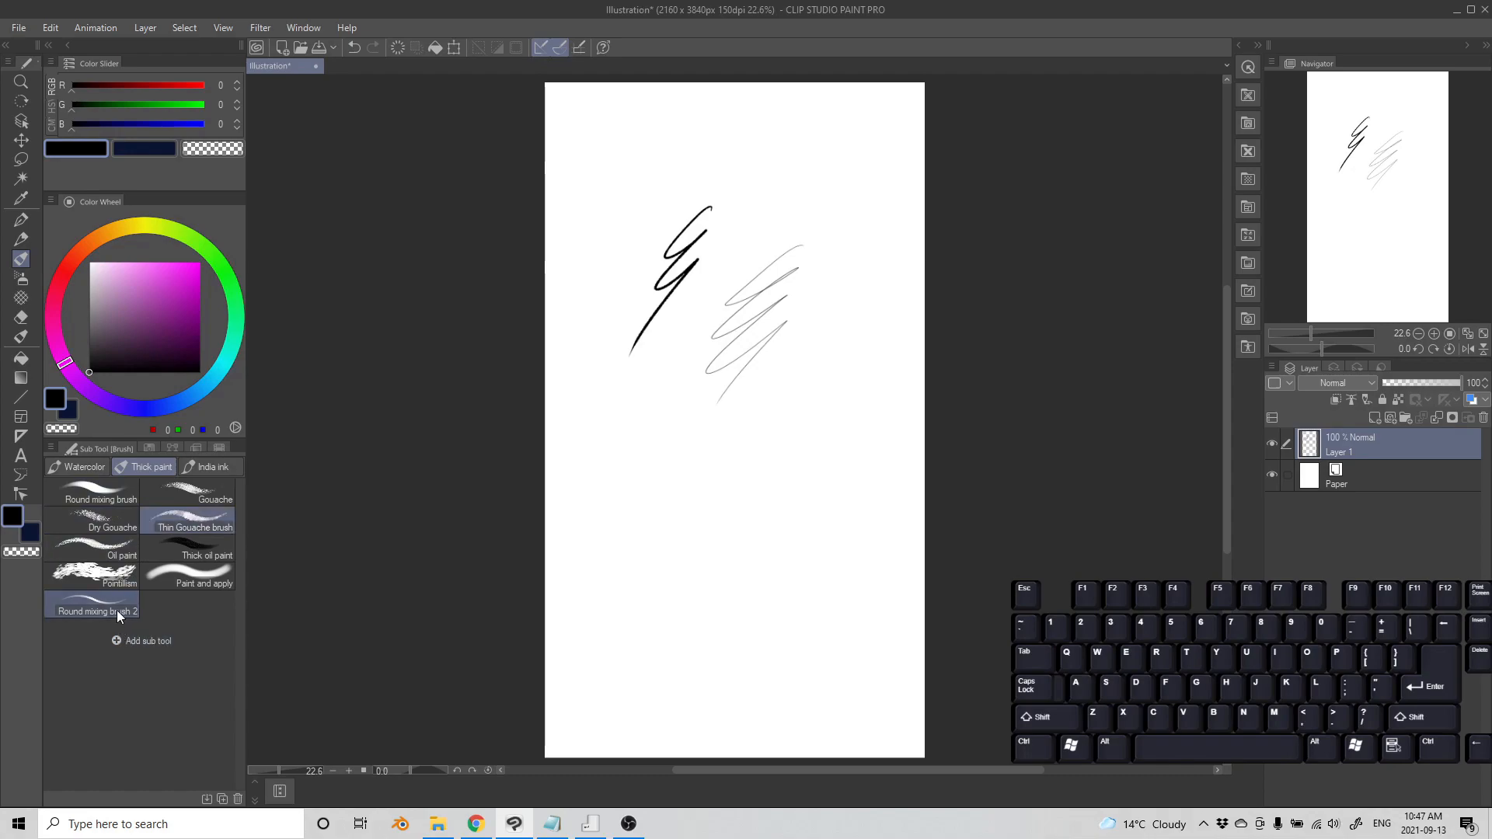
pyautogui.press('d')
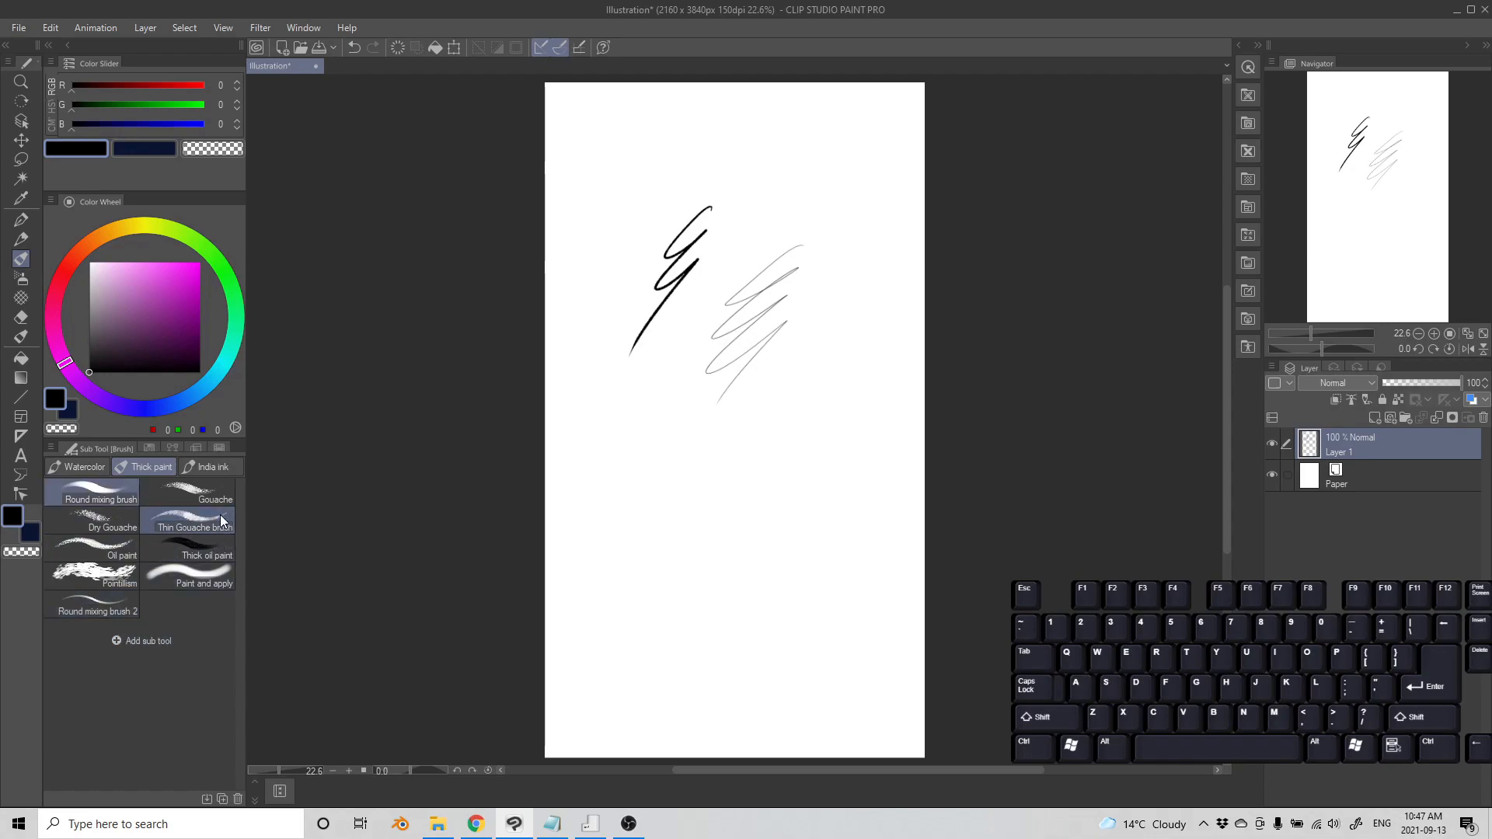
# Examine the shortcuts assigned to the Brush tool's Watercolor and Thick paint sub tools in Shortcut Settings.
pyautogui.click(50, 25)
pyautogui.click(16, 27)
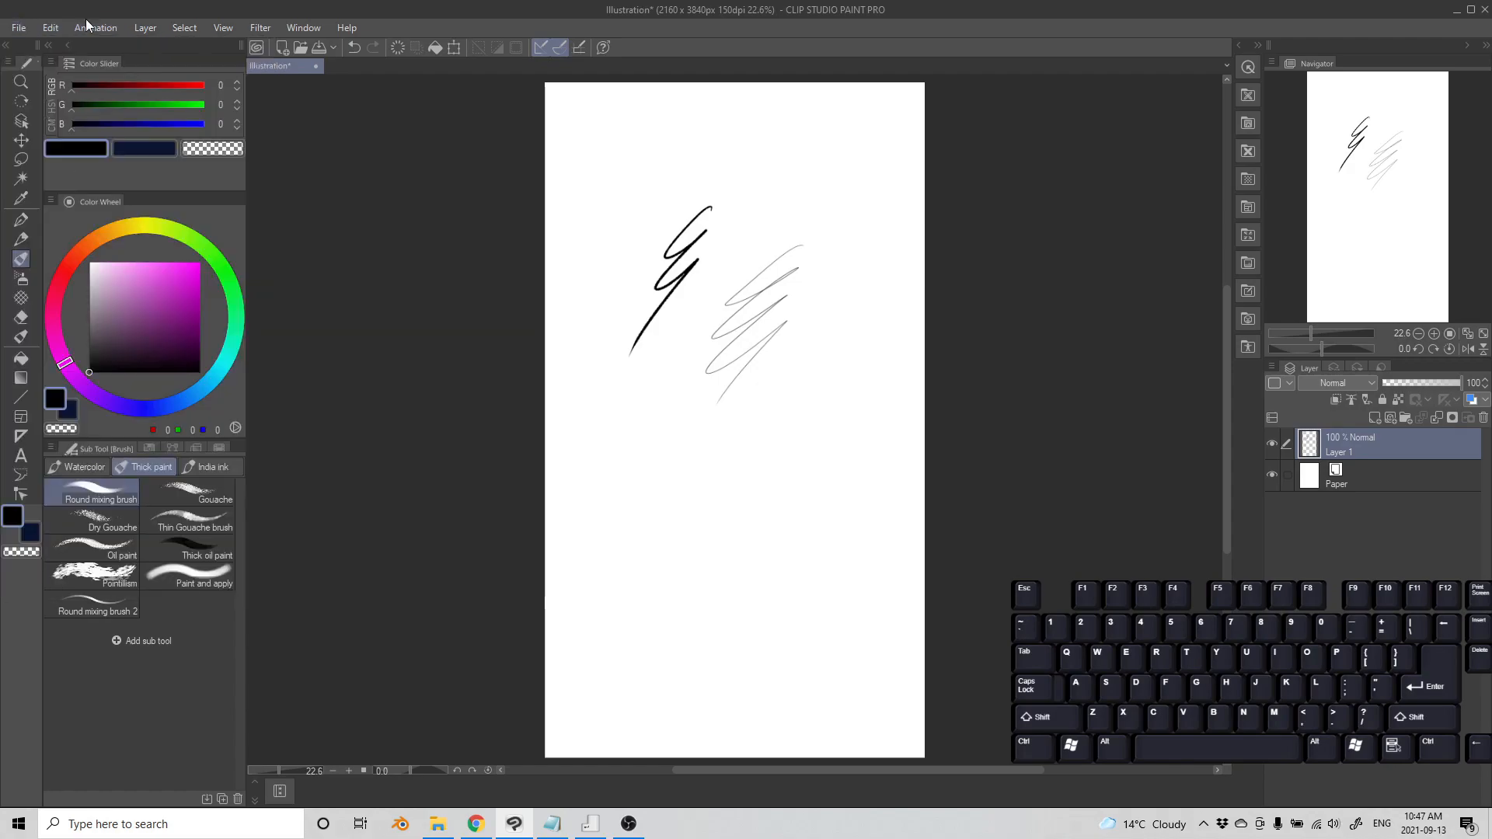
pyautogui.hotkey('ctrl', 'shift', 'alt', 'k')
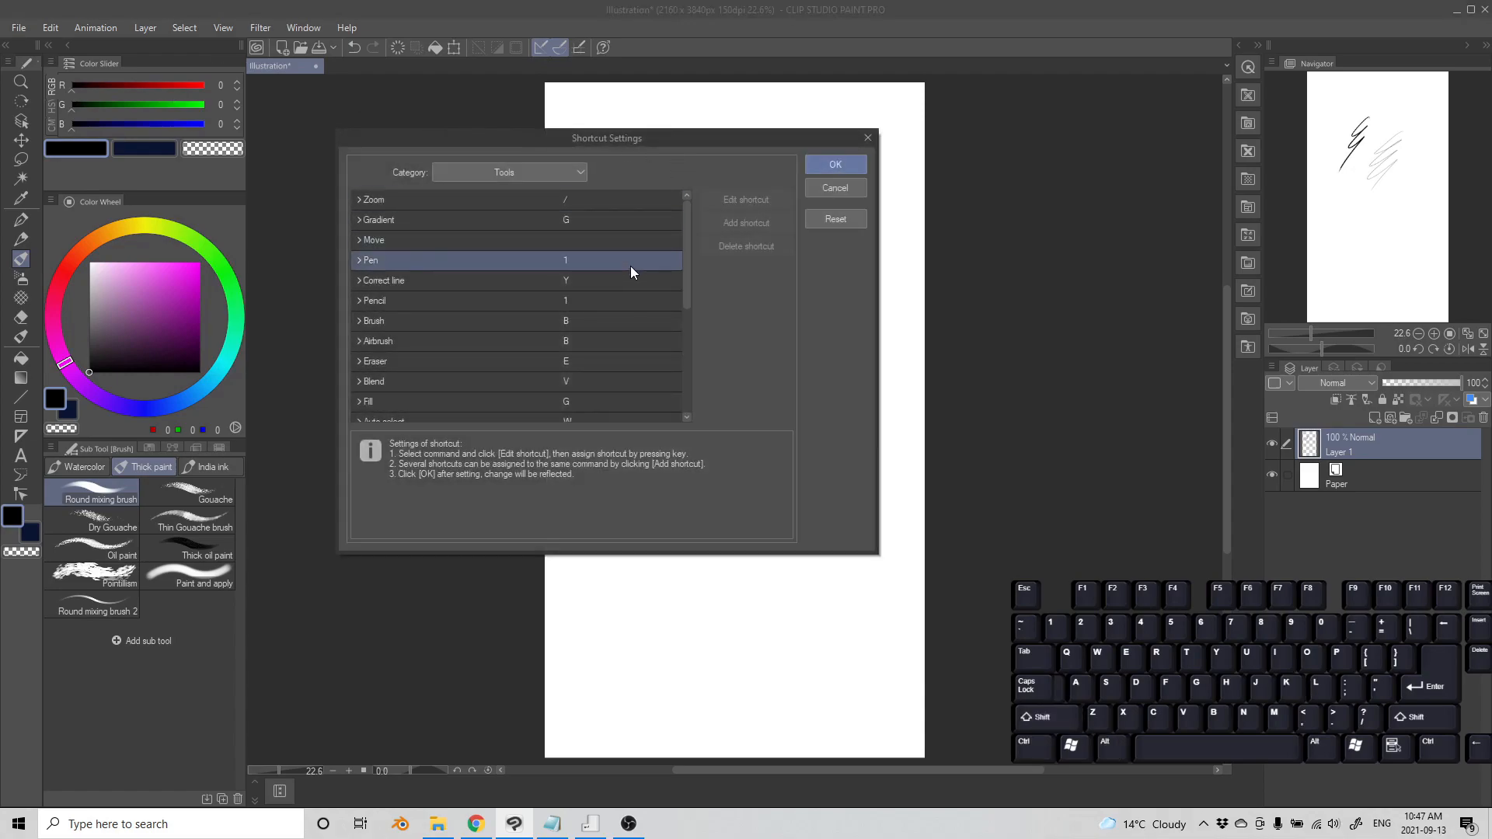
pyautogui.click(359, 321)
pyautogui.scroll(-2, 572, 319)
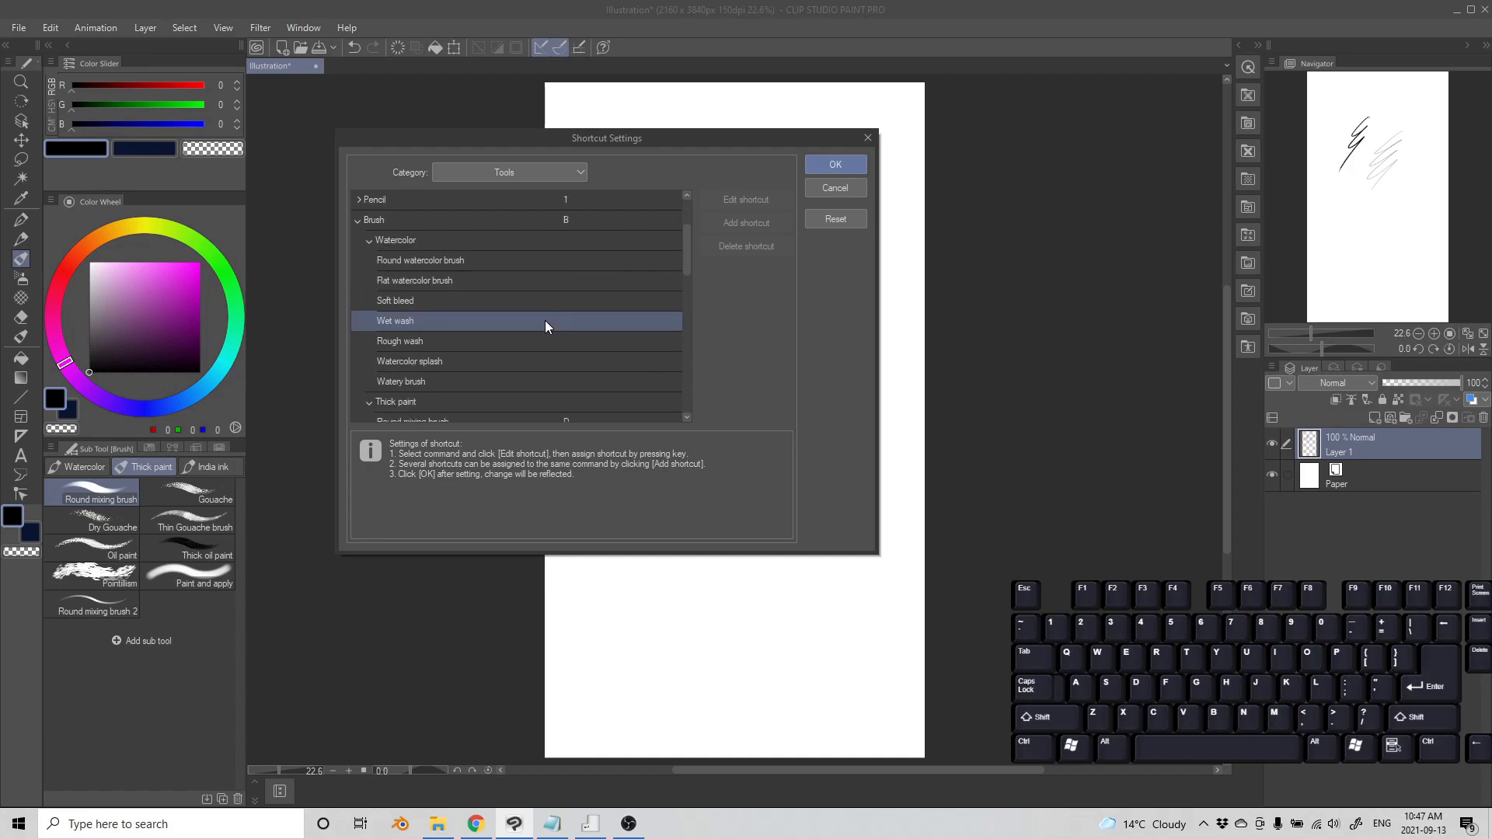
pyautogui.scroll(-1, 546, 327)
pyautogui.scroll(-3, 545, 327)
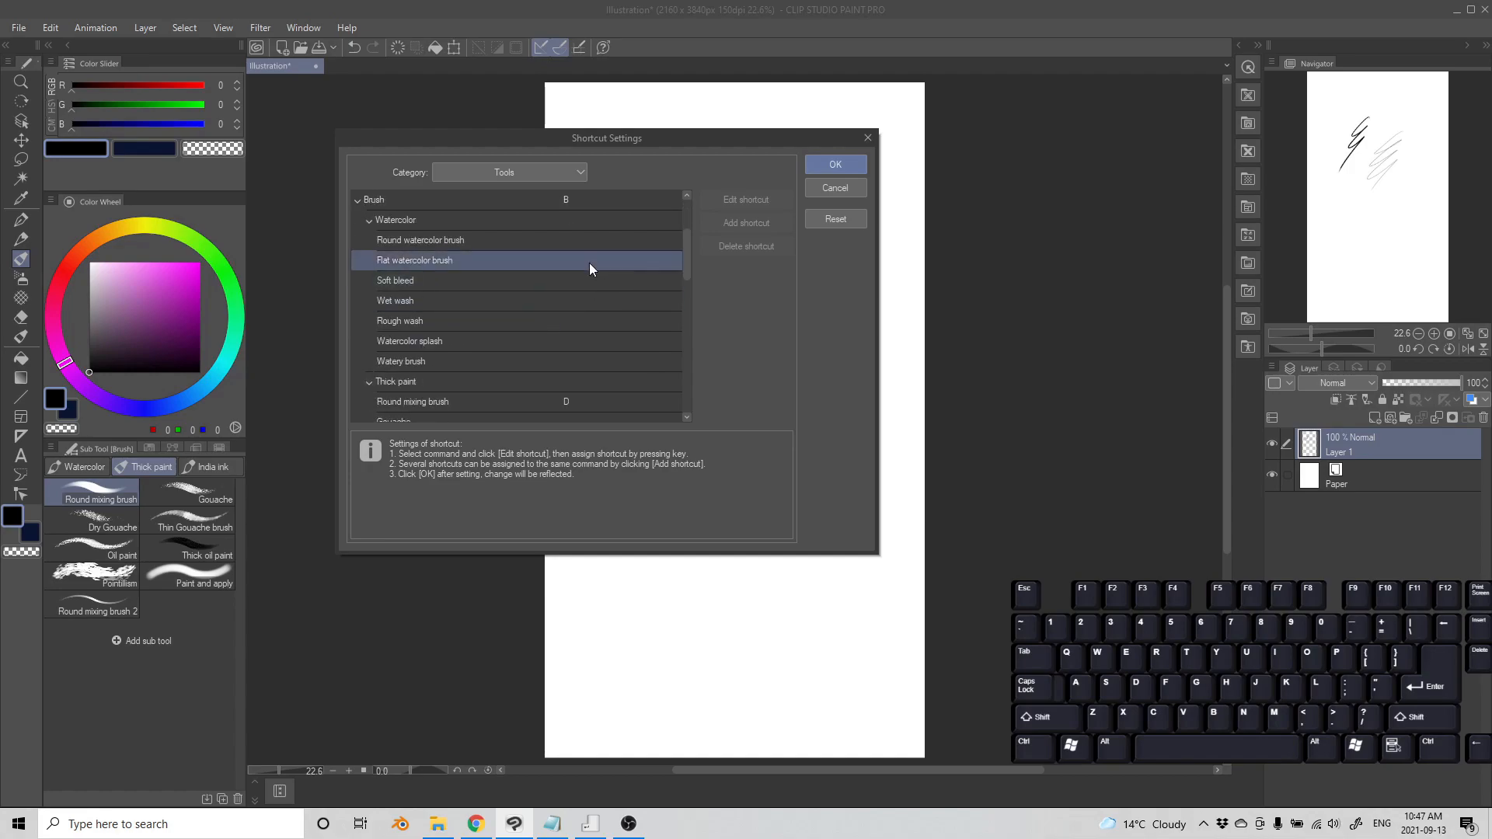
pyautogui.scroll(-3, 586, 266)
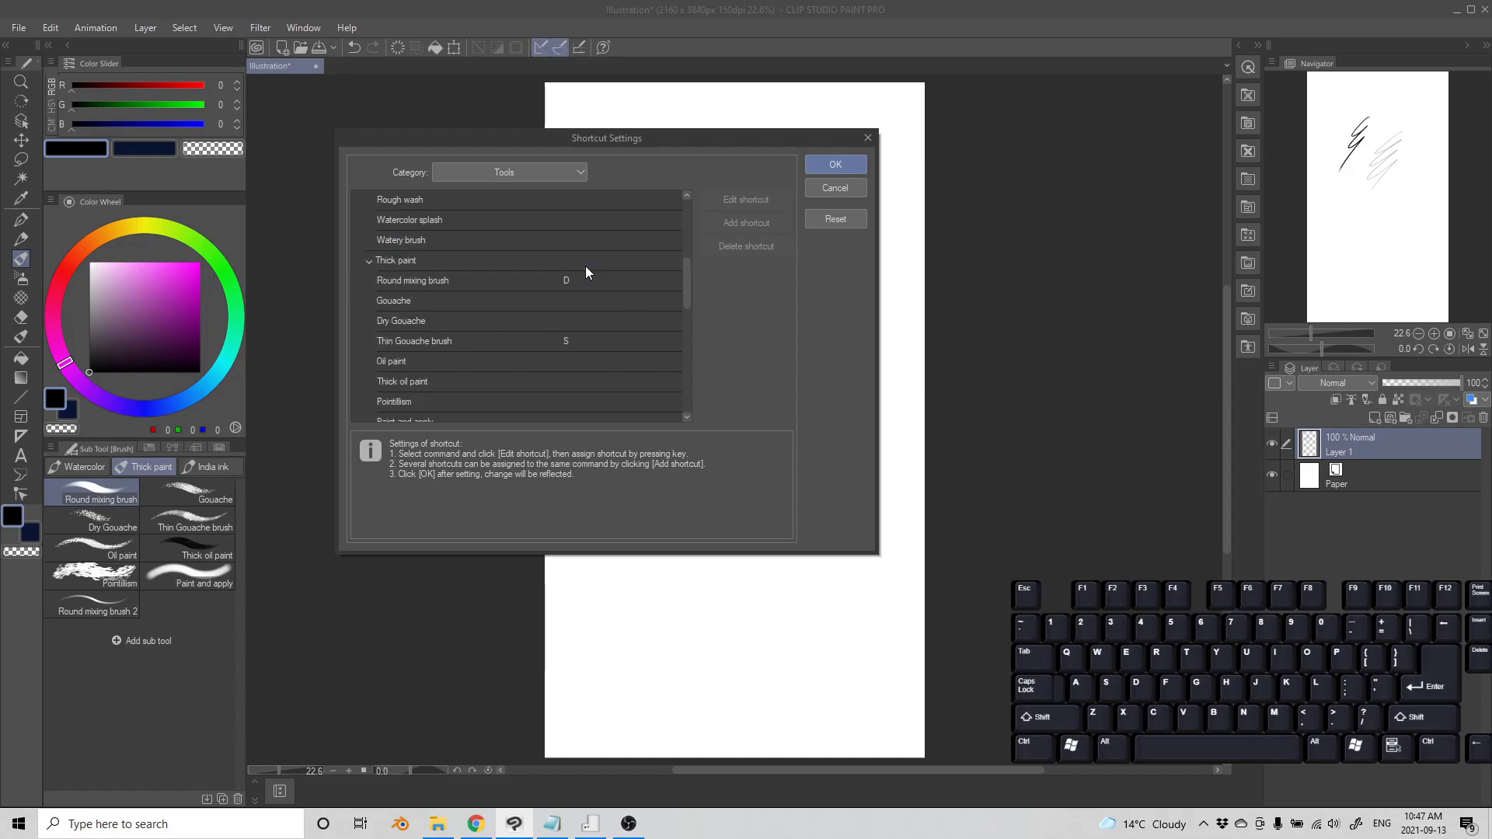
pyautogui.scroll(-4, 567, 281)
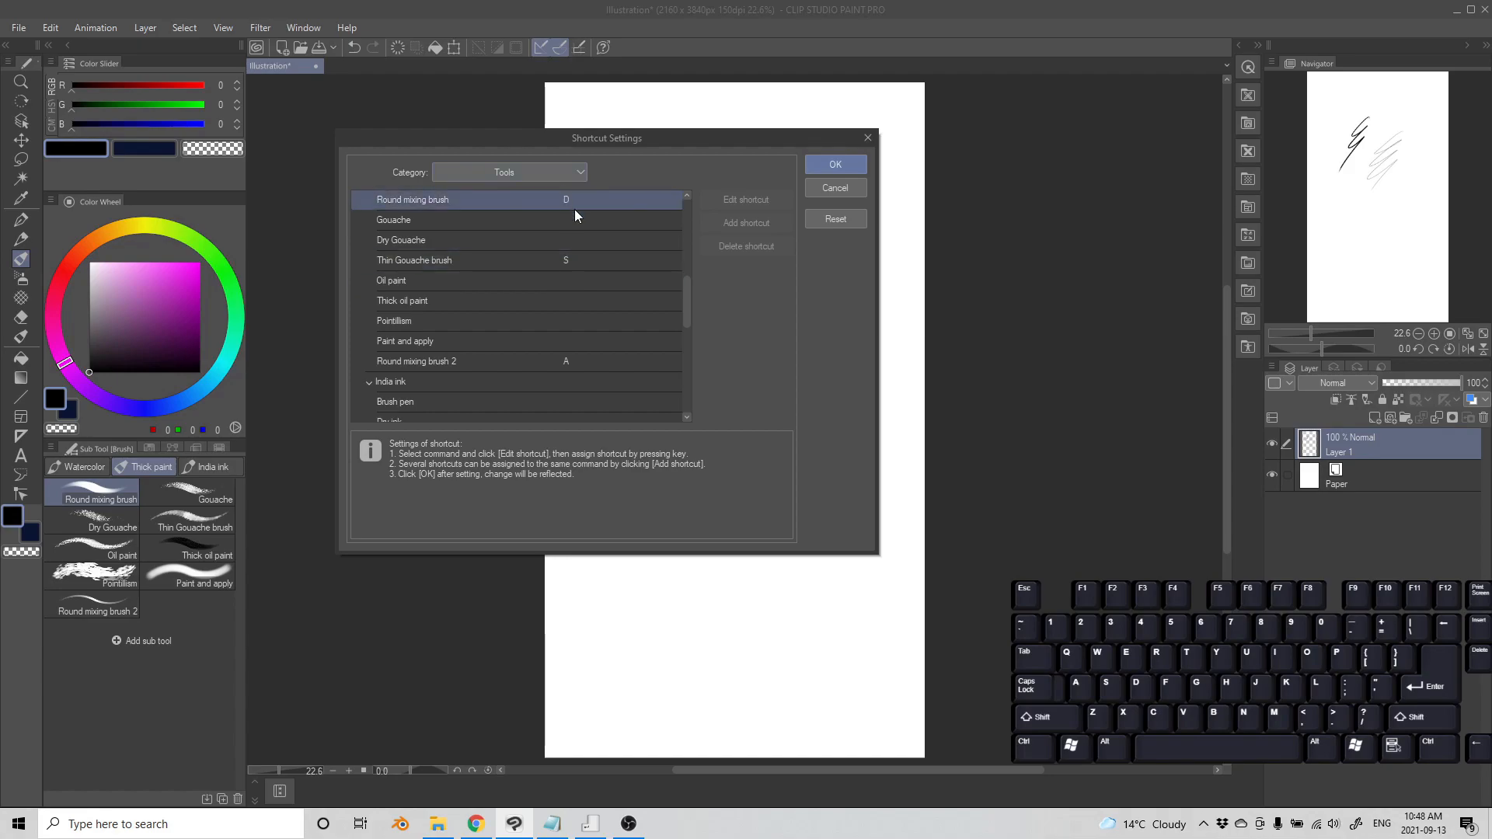
# Check the shortcut of the Object sub tool under Operation and those of the remaining tools, and close the settings.
pyautogui.moveTo(687, 311); pyautogui.dragTo(694, 393)
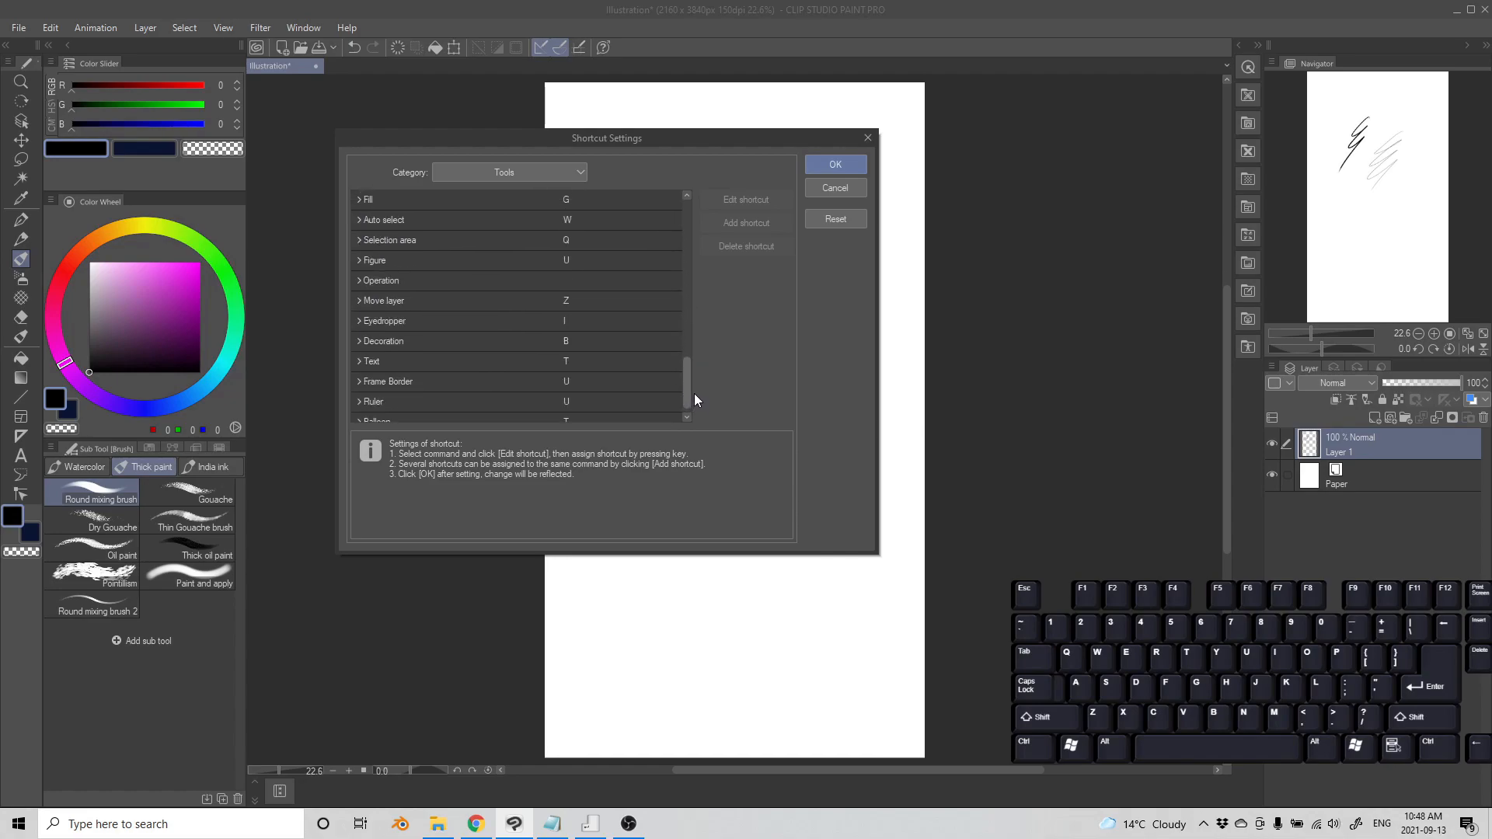
pyautogui.click(375, 280)
pyautogui.click(357, 282)
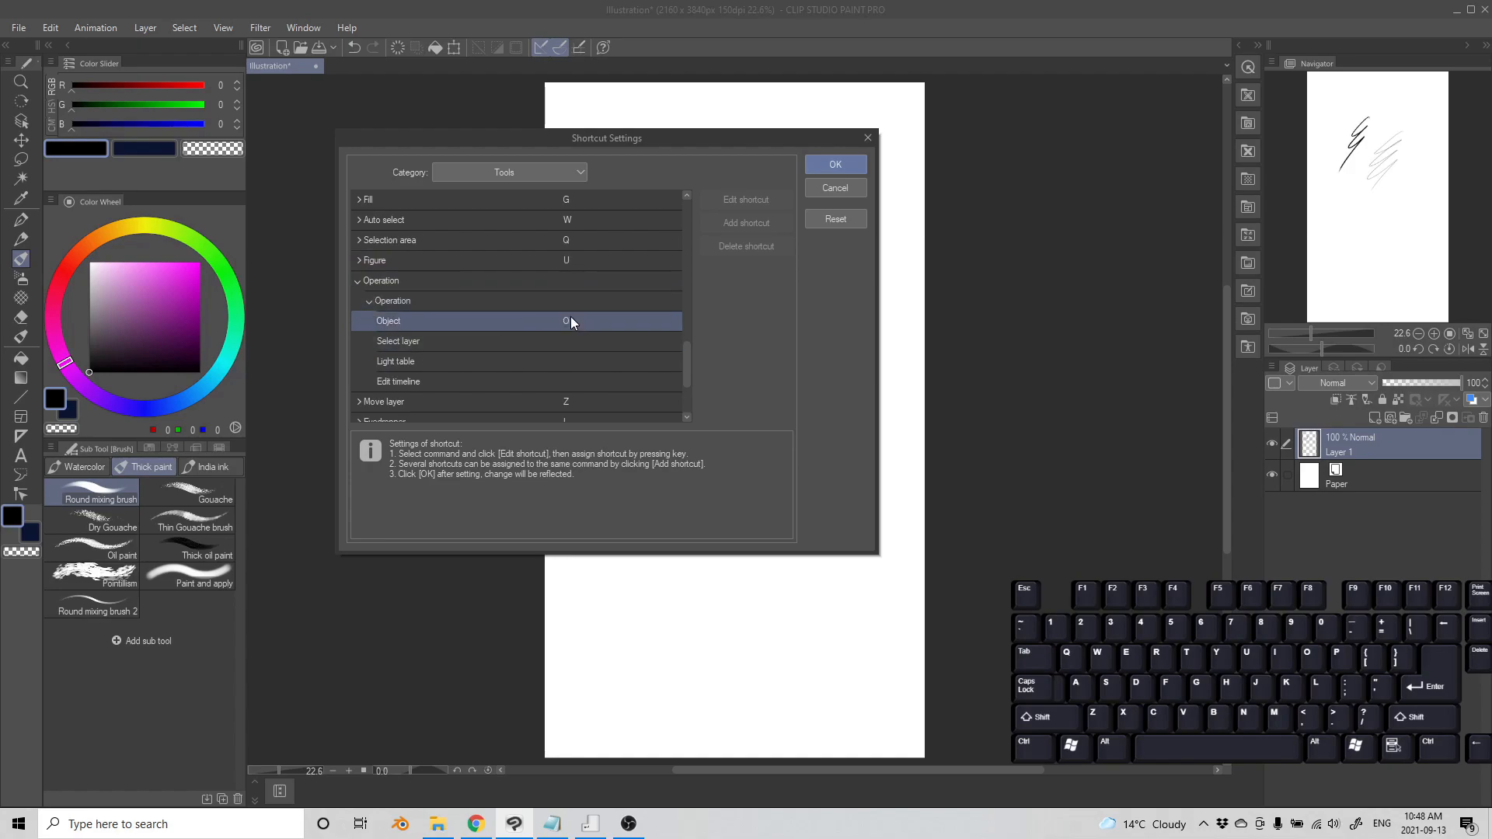
pyautogui.click(356, 282)
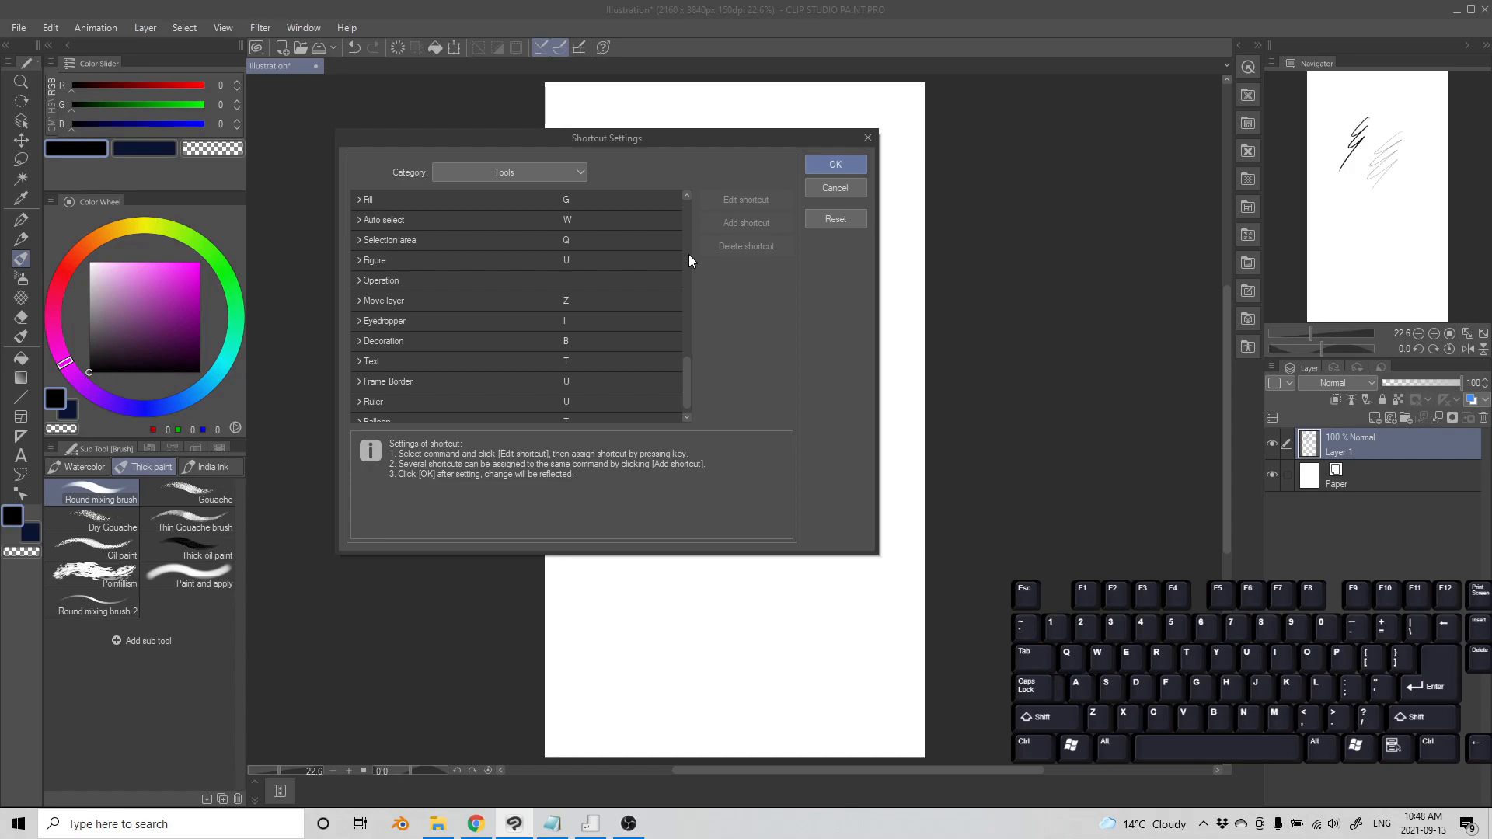
pyautogui.click(618, 219)
pyautogui.scroll(1, 569, 373)
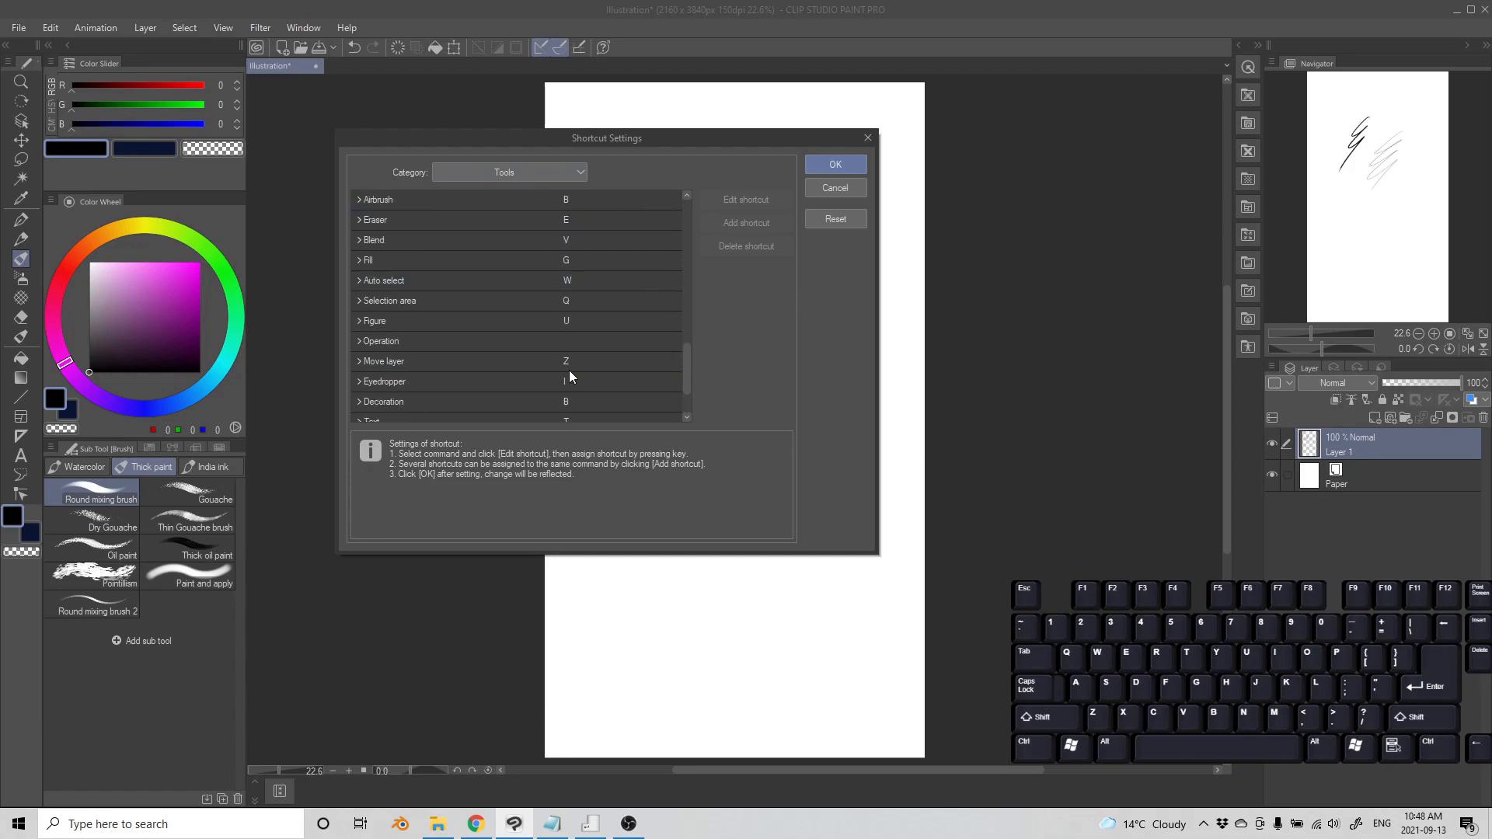
pyautogui.scroll(1, 569, 371)
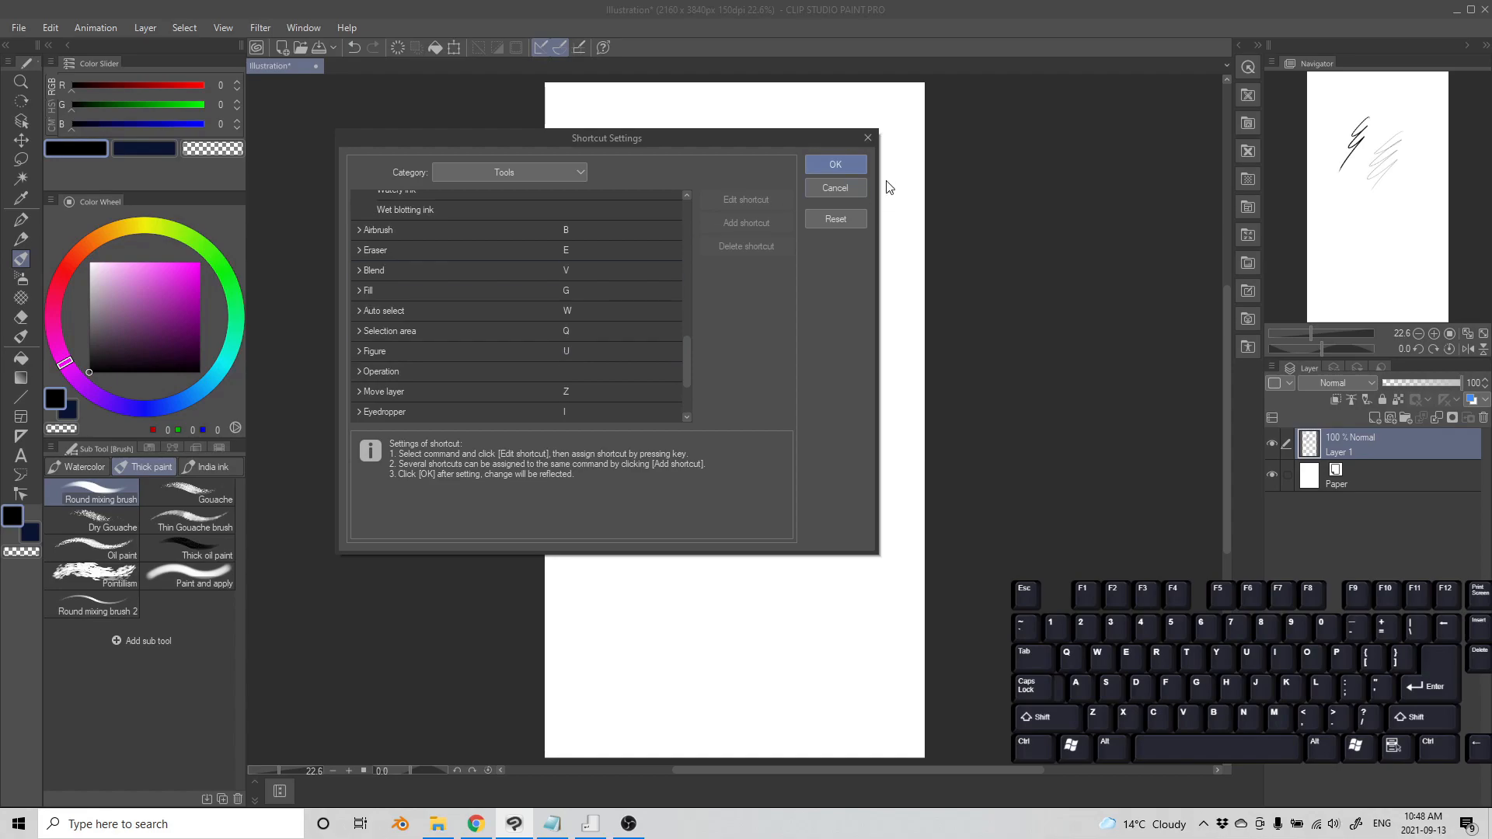
pyautogui.click(835, 164)
# Switch to the Blend tool with the Gouache blender sub tool.
pyautogui.press('v')
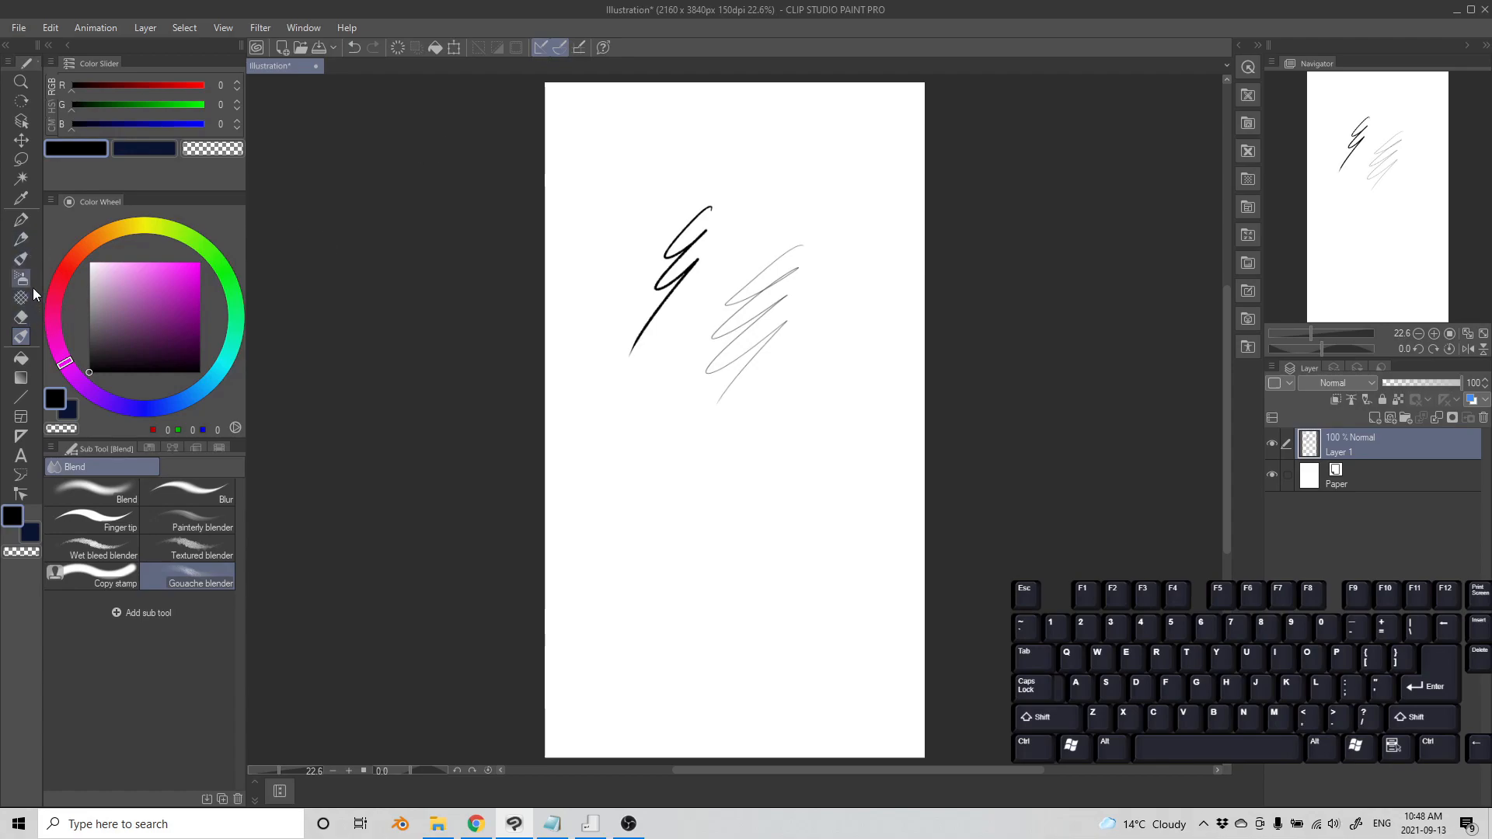
# Activate the Lasso selection sub tool and switch to the Brush tool with Round mixing brush 2.
pyautogui.press('m')
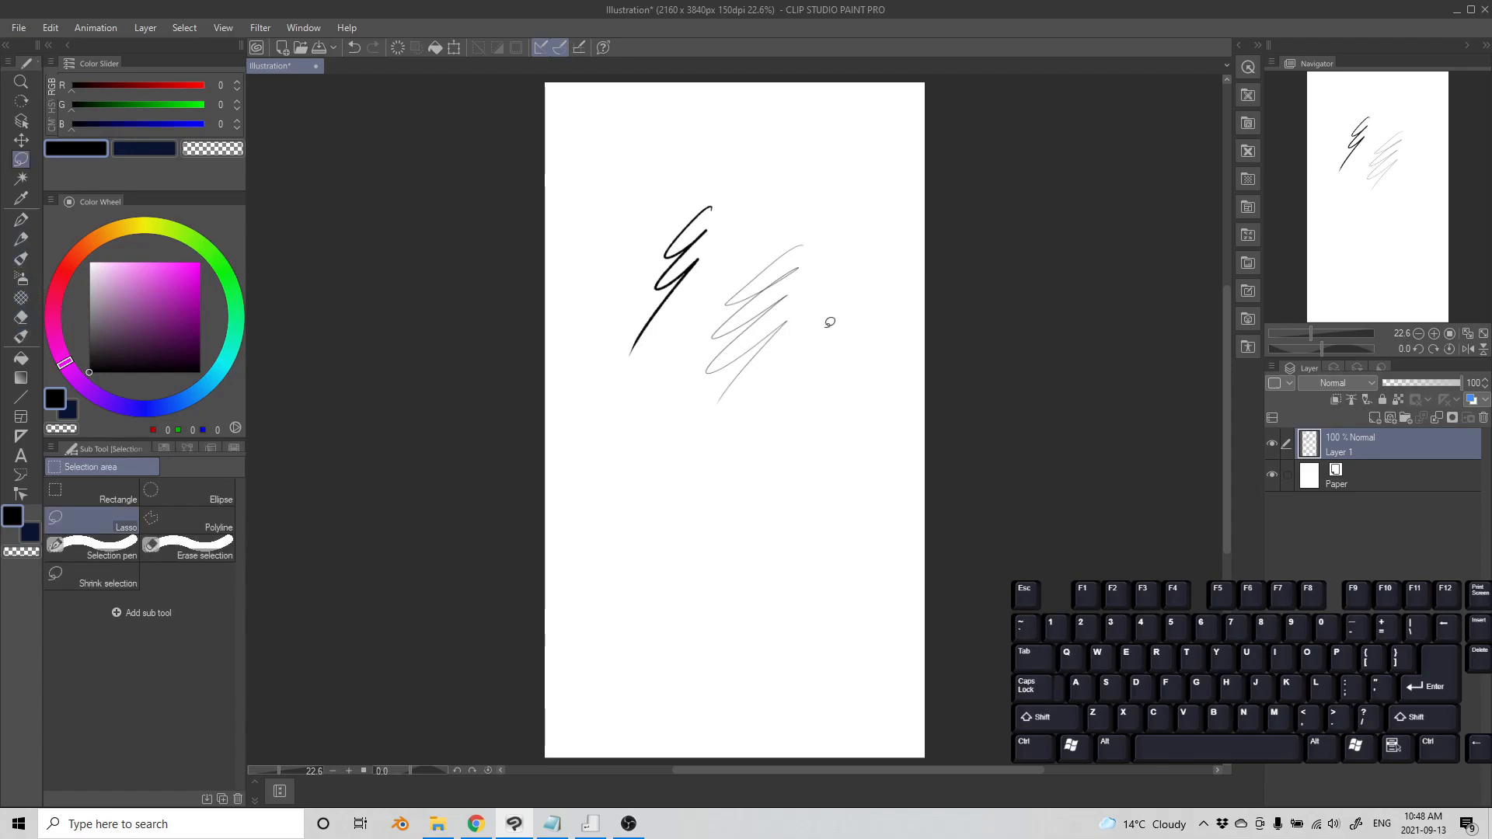
pyautogui.press('alt')
pyautogui.press('1')
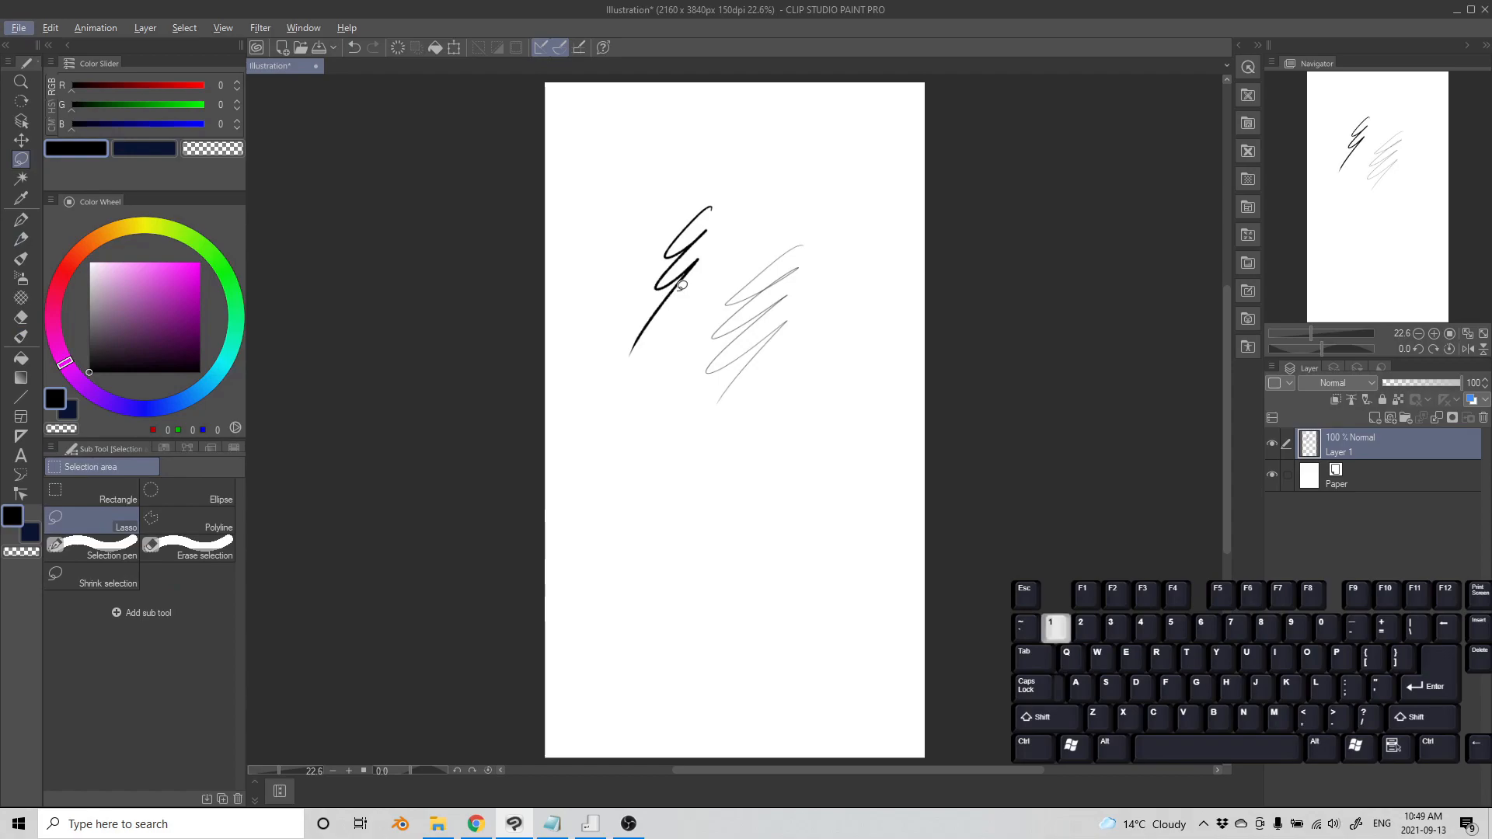
pyautogui.press('a')
pyautogui.press('Escape')
pyautogui.press('b')
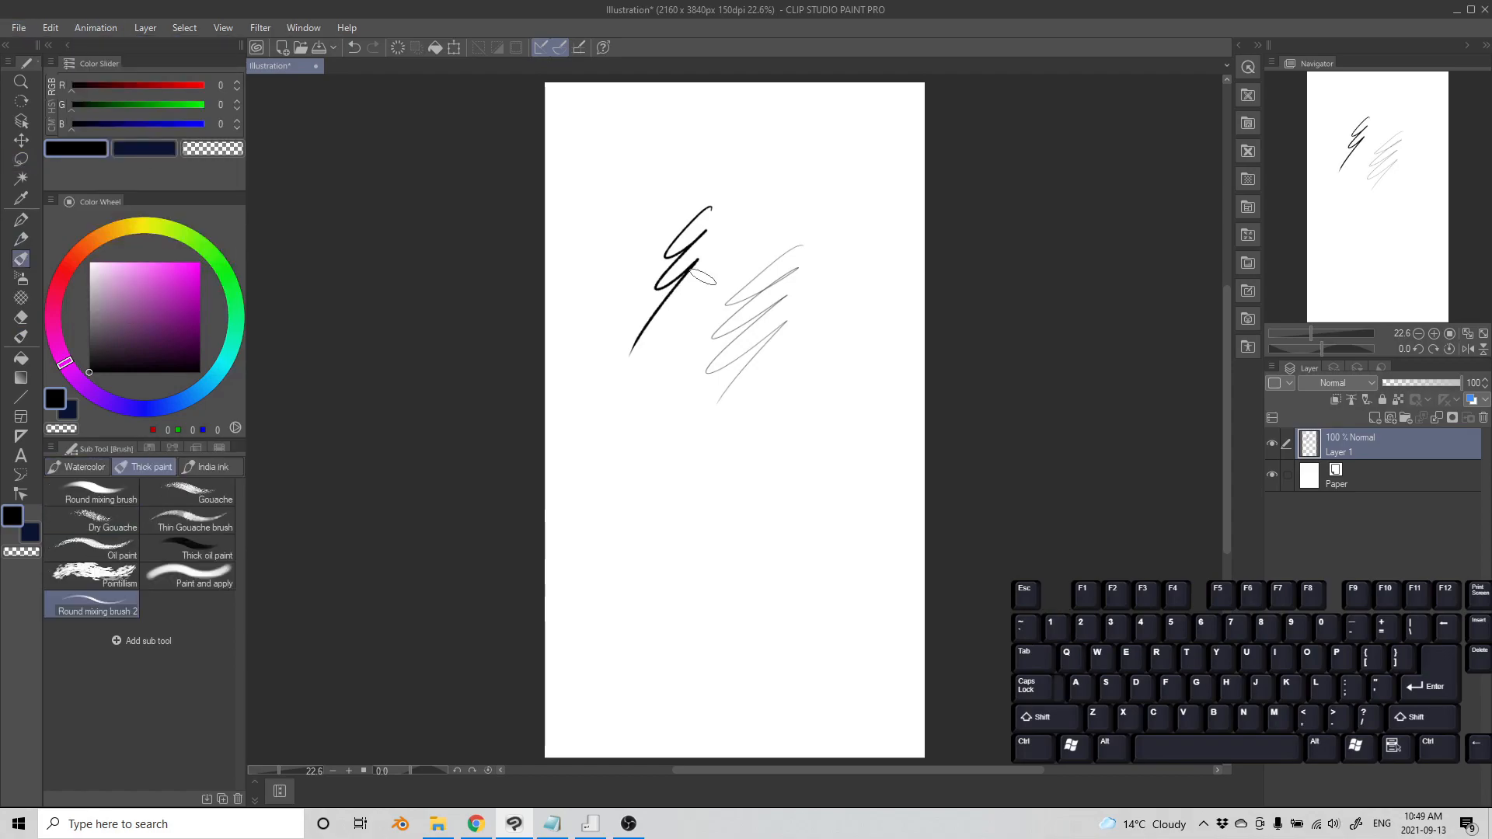
# Activate the Eyedropper tool and switch from Pick displayed color to Pick color from layer.
pyautogui.press('alt')
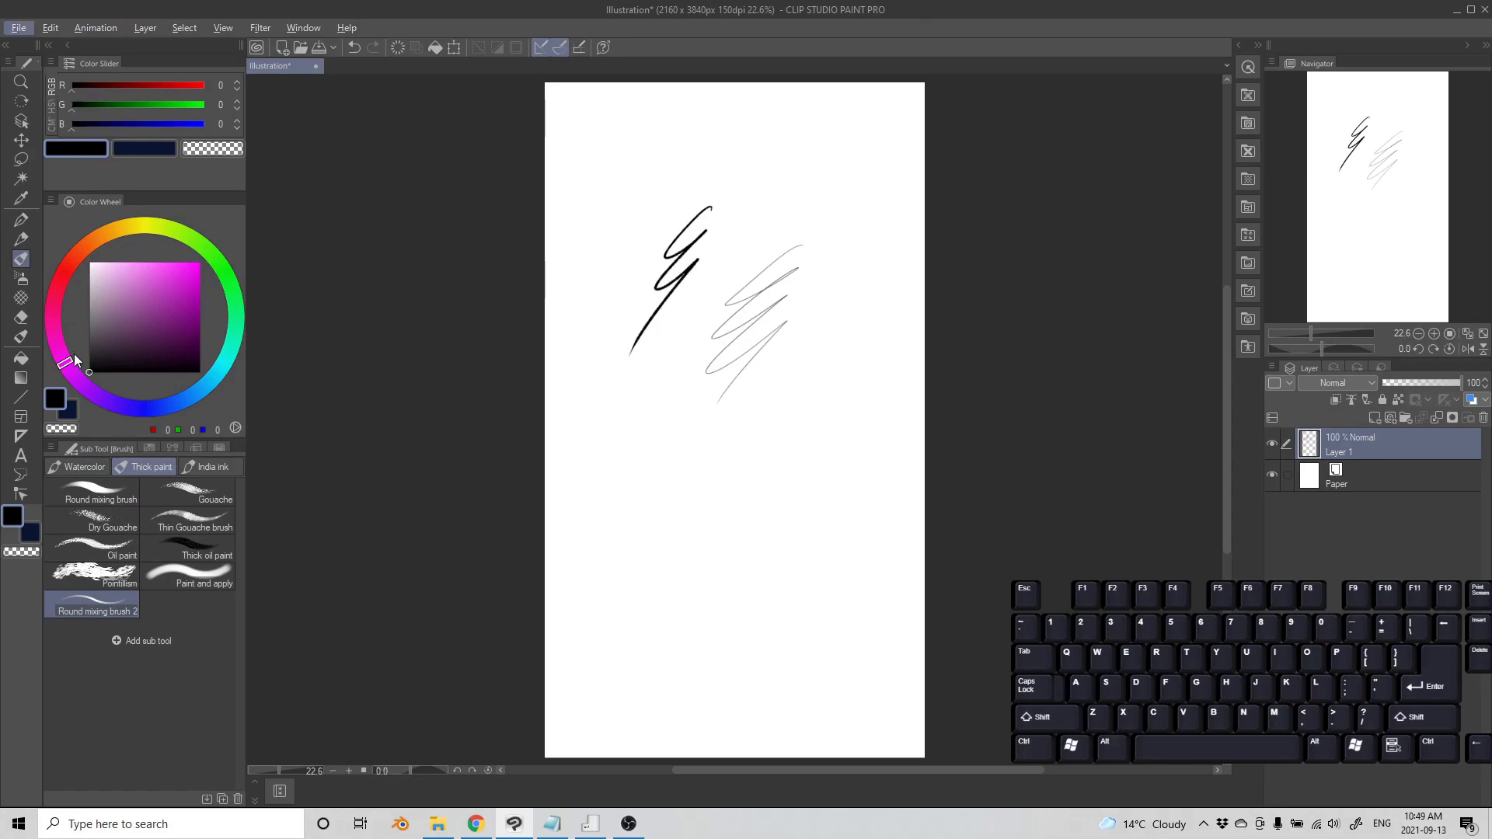
pyautogui.press('f')
pyautogui.click(481, 234)
pyautogui.press('i')
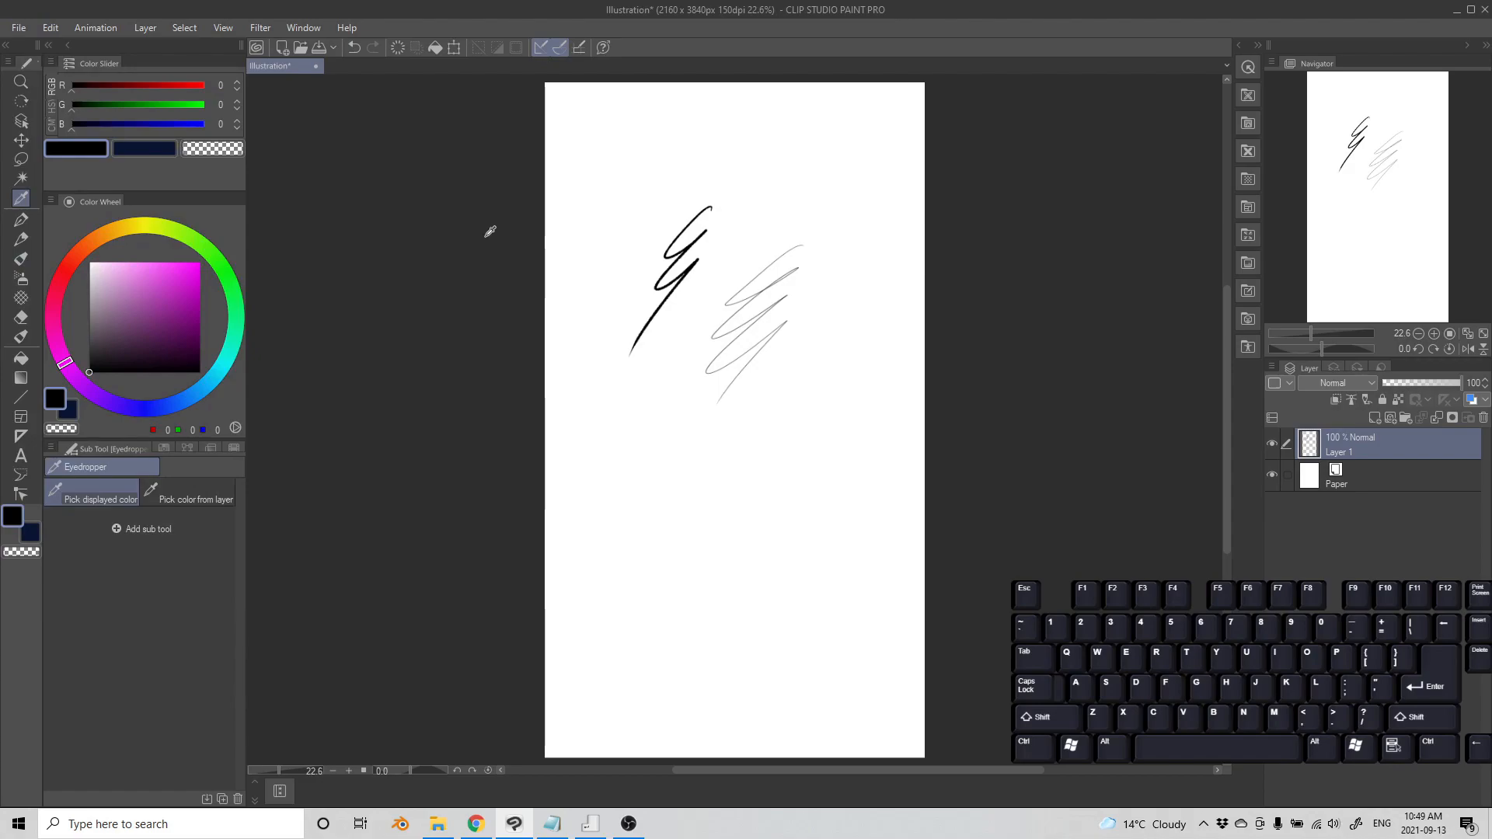
pyautogui.press('i')
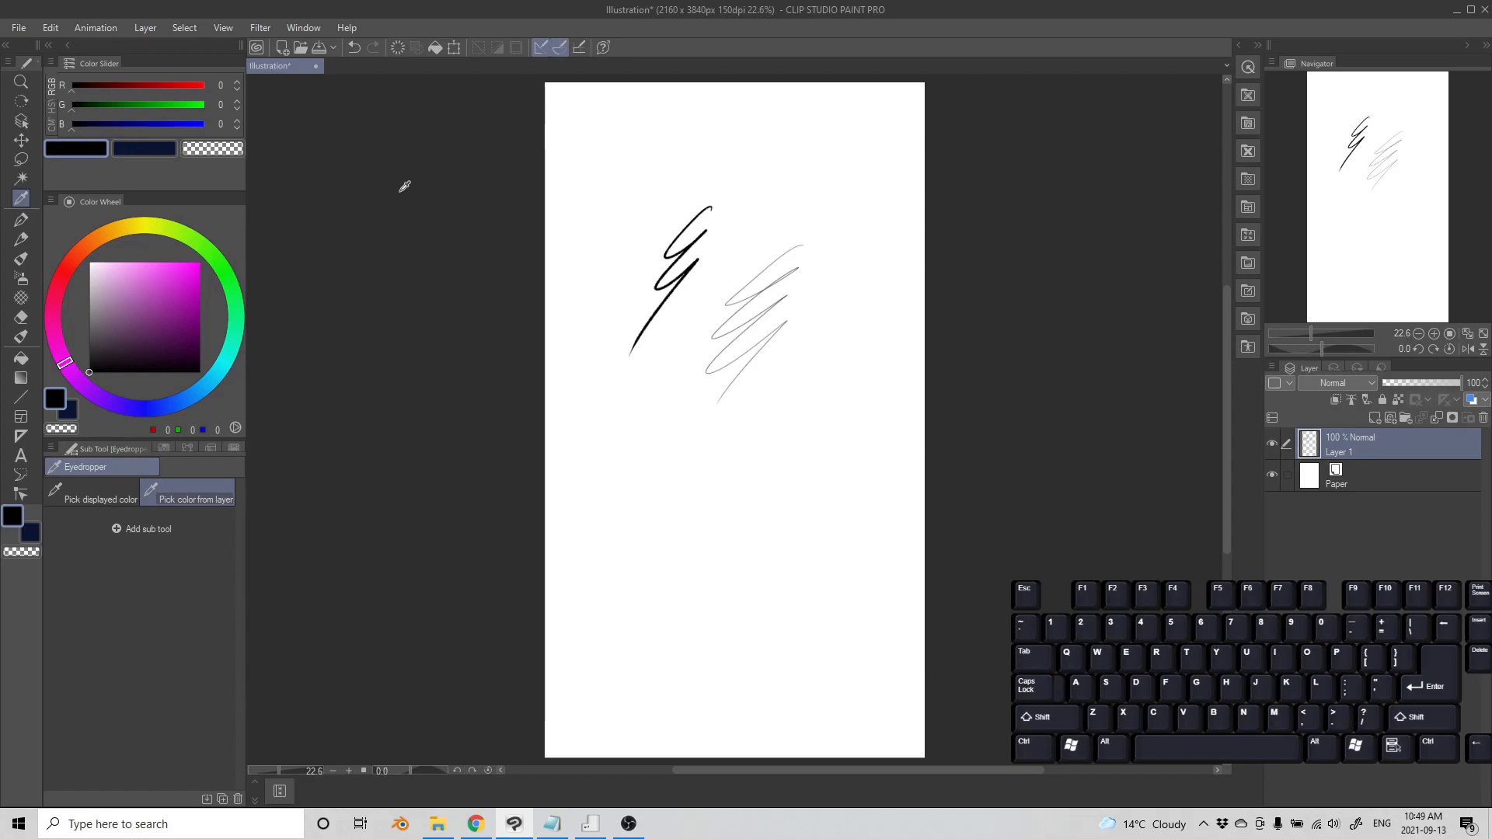
# Examine the shortcuts assigned to the Eyedropper's sub tools in Shortcut Settings and close the settings without changes.
pyautogui.hotkey('ctrl', 'shift', 'alt', 'k')
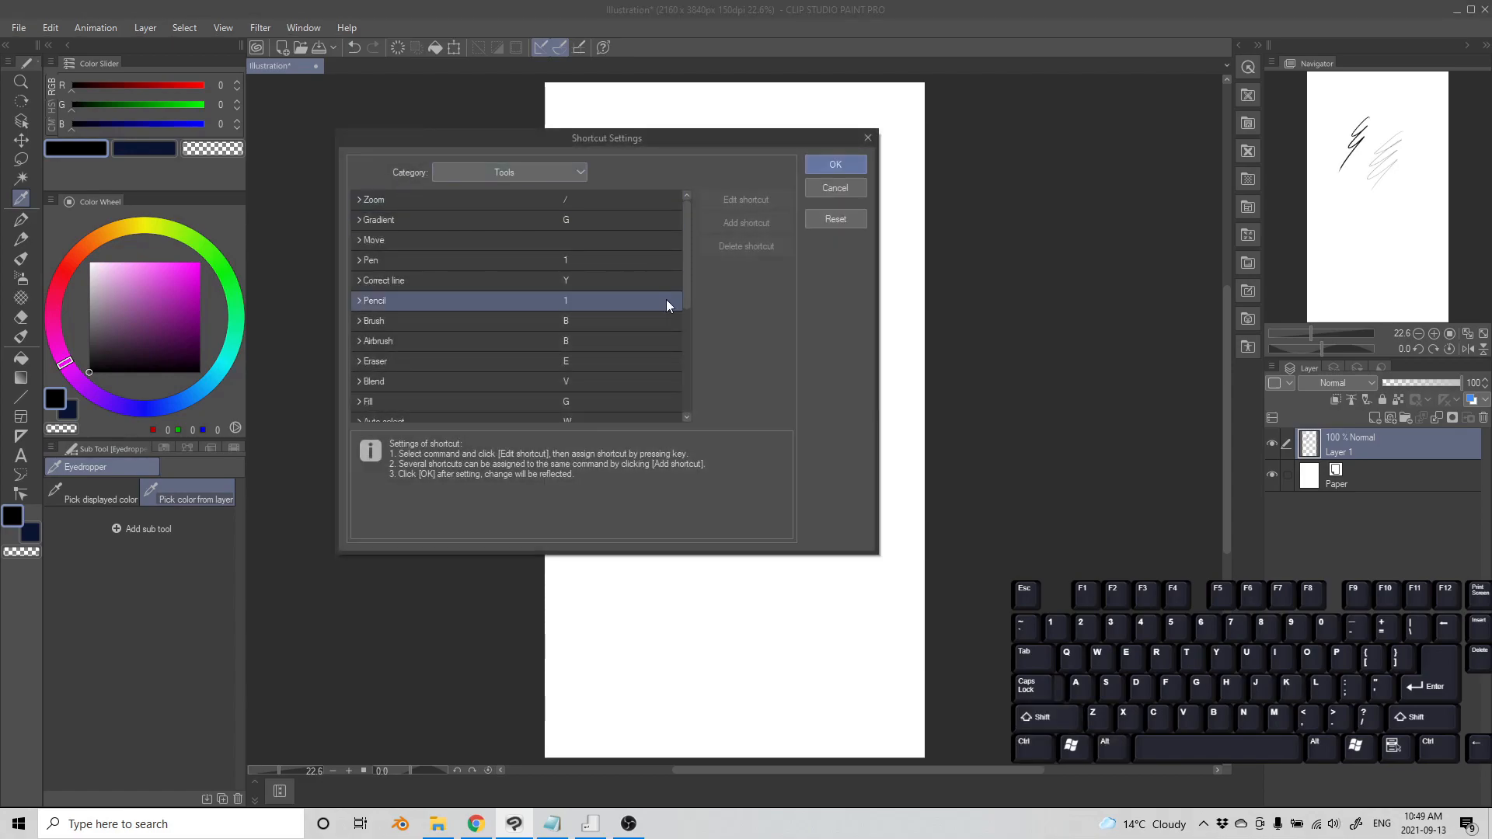
pyautogui.moveTo(692, 276); pyautogui.dragTo(689, 389)
pyautogui.click(357, 310)
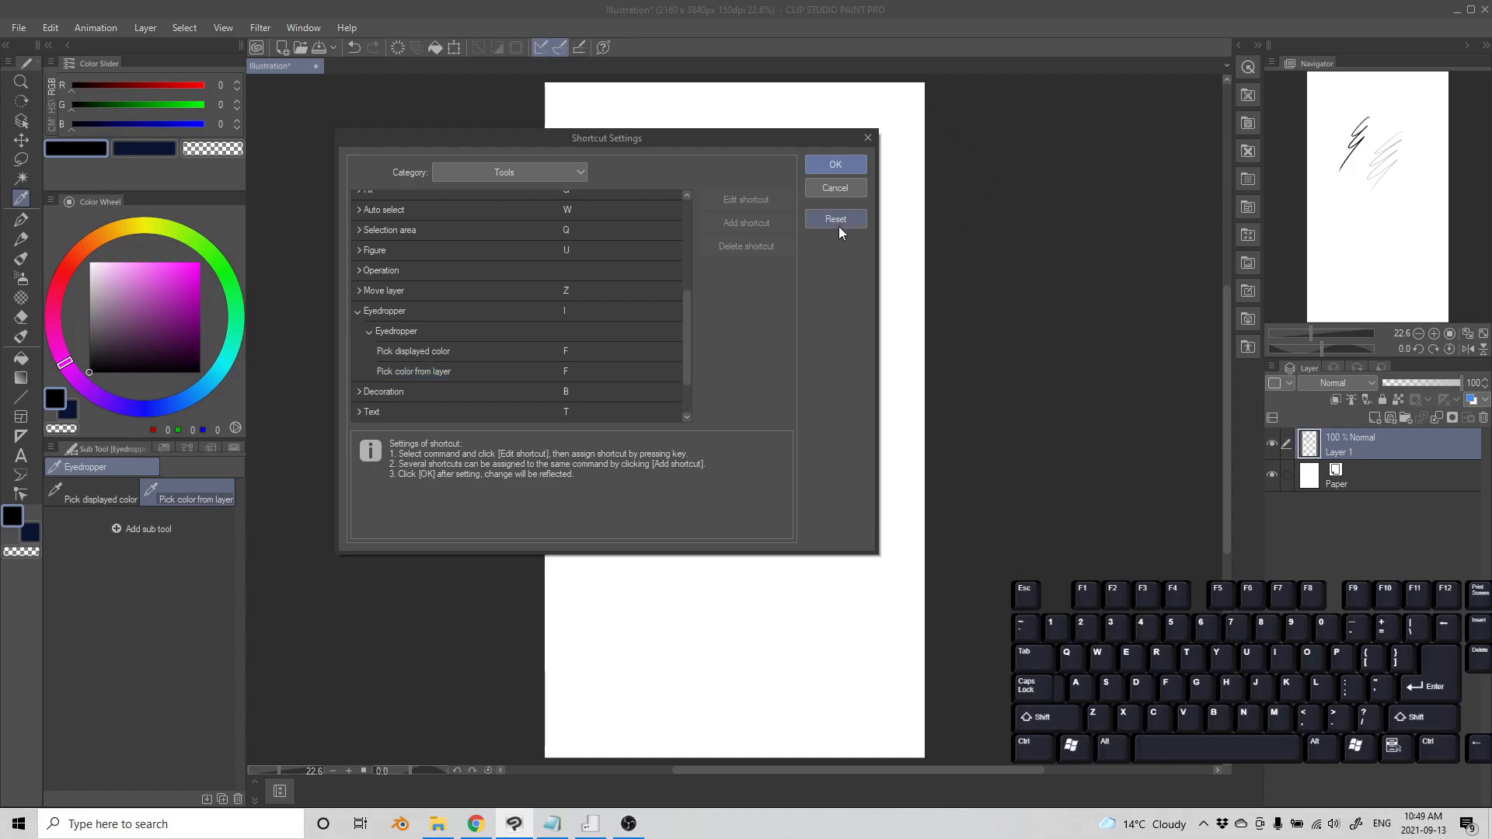
pyautogui.click(828, 187)
# Set the drawing colour to dark blue (RGB 15, 28, 59) and switch to the Round mixing brush.
pyautogui.press('1')
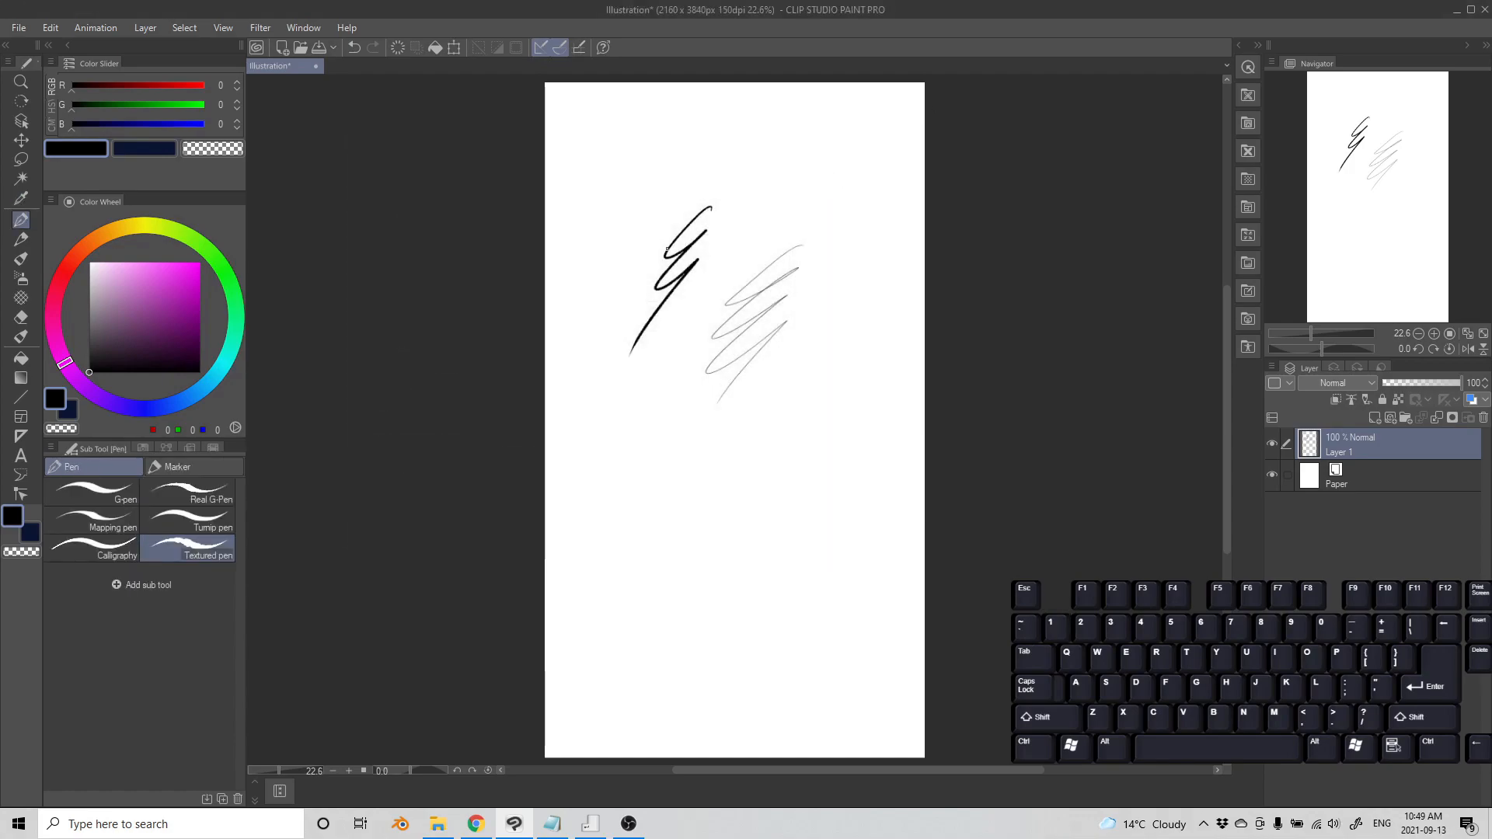
pyautogui.click(137, 333)
pyautogui.click(174, 403)
pyautogui.click(172, 347)
pyautogui.press('s')
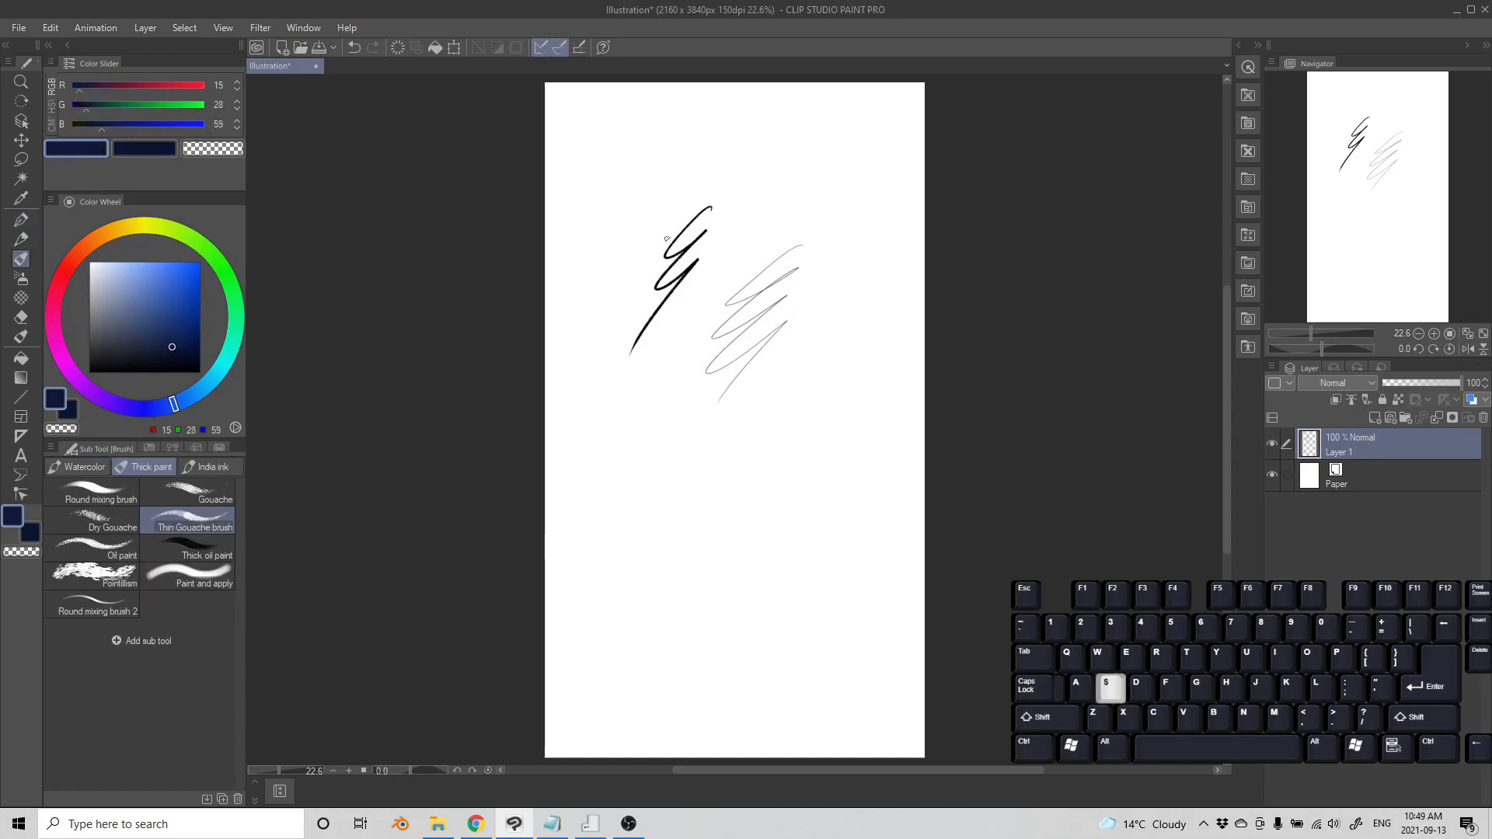
pyautogui.press('s')
# Paint thick looping and wavy dark blue strokes around the two scribbles on Layer 1, undoing the first attempt.
pyautogui.moveTo(627, 194)
pyautogui.keyDown('ctrl'); pyautogui.keyDown('alt'); pyautogui.mouseDown()
pyautogui.moveTo(642, 173)
pyautogui.moveTo(622, 185)
pyautogui.moveTo(602, 299)
pyautogui.moveTo(616, 349)
pyautogui.moveTo(684, 416)
pyautogui.moveTo(712, 509)
pyautogui.moveTo(785, 498)
pyautogui.mouseUp(); pyautogui.keyUp('alt'); pyautogui.keyUp('ctrl')
pyautogui.hotkey('ctrl', 'z')
pyautogui.moveTo(781, 373)
pyautogui.mouseDown()
pyautogui.moveTo(773, 420)
pyautogui.moveTo(808, 435)
pyautogui.moveTo(835, 373)
pyautogui.moveTo(827, 276)
pyautogui.moveTo(727, 130)
pyautogui.moveTo(702, 132)
pyautogui.mouseUp()
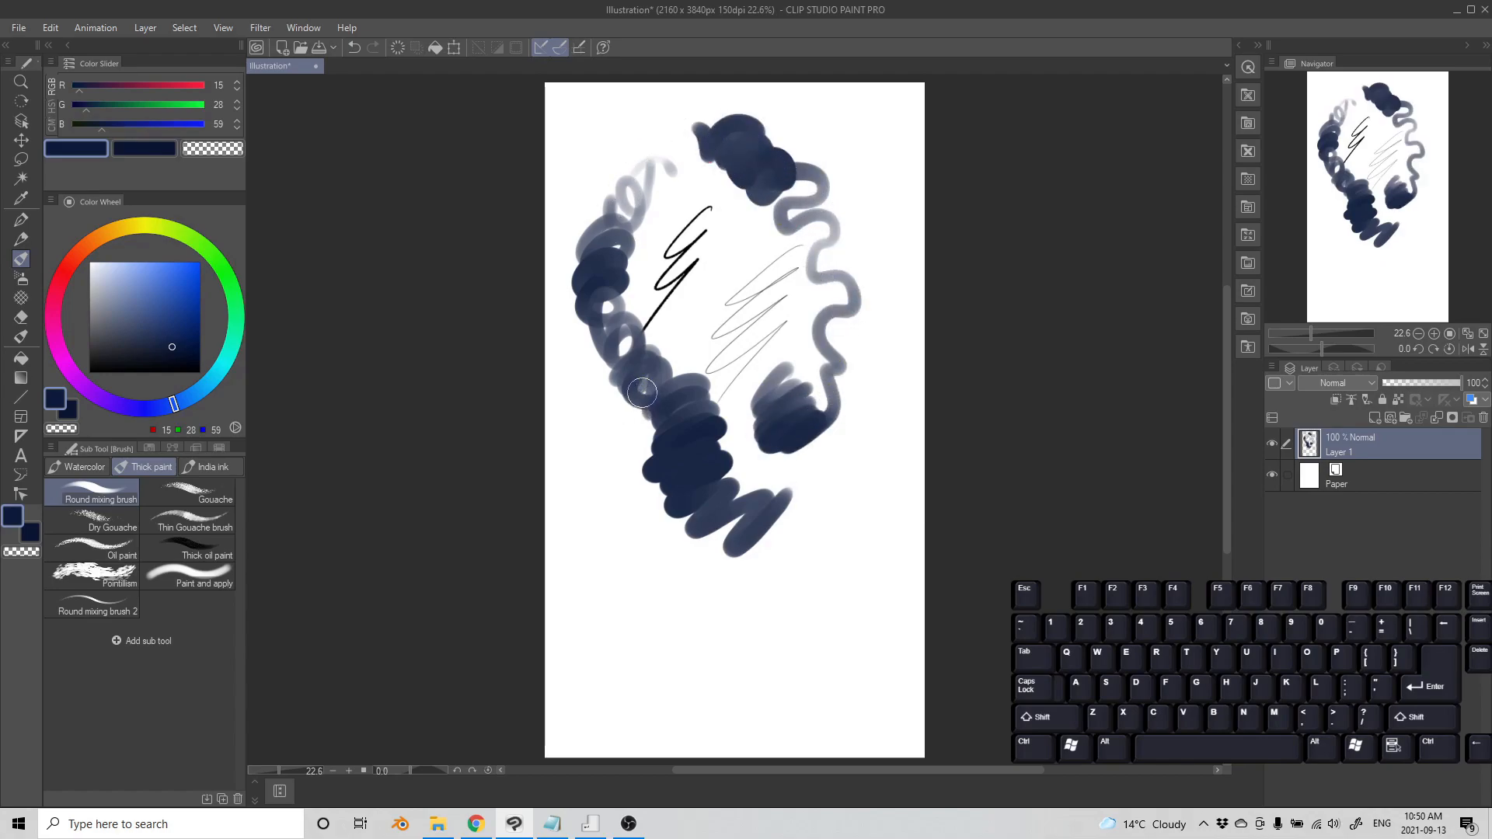
# Sample the upper blue stroke from within the brush, and pick blended blues from both strokes with Pick displayed color.
pyautogui.press('alt')
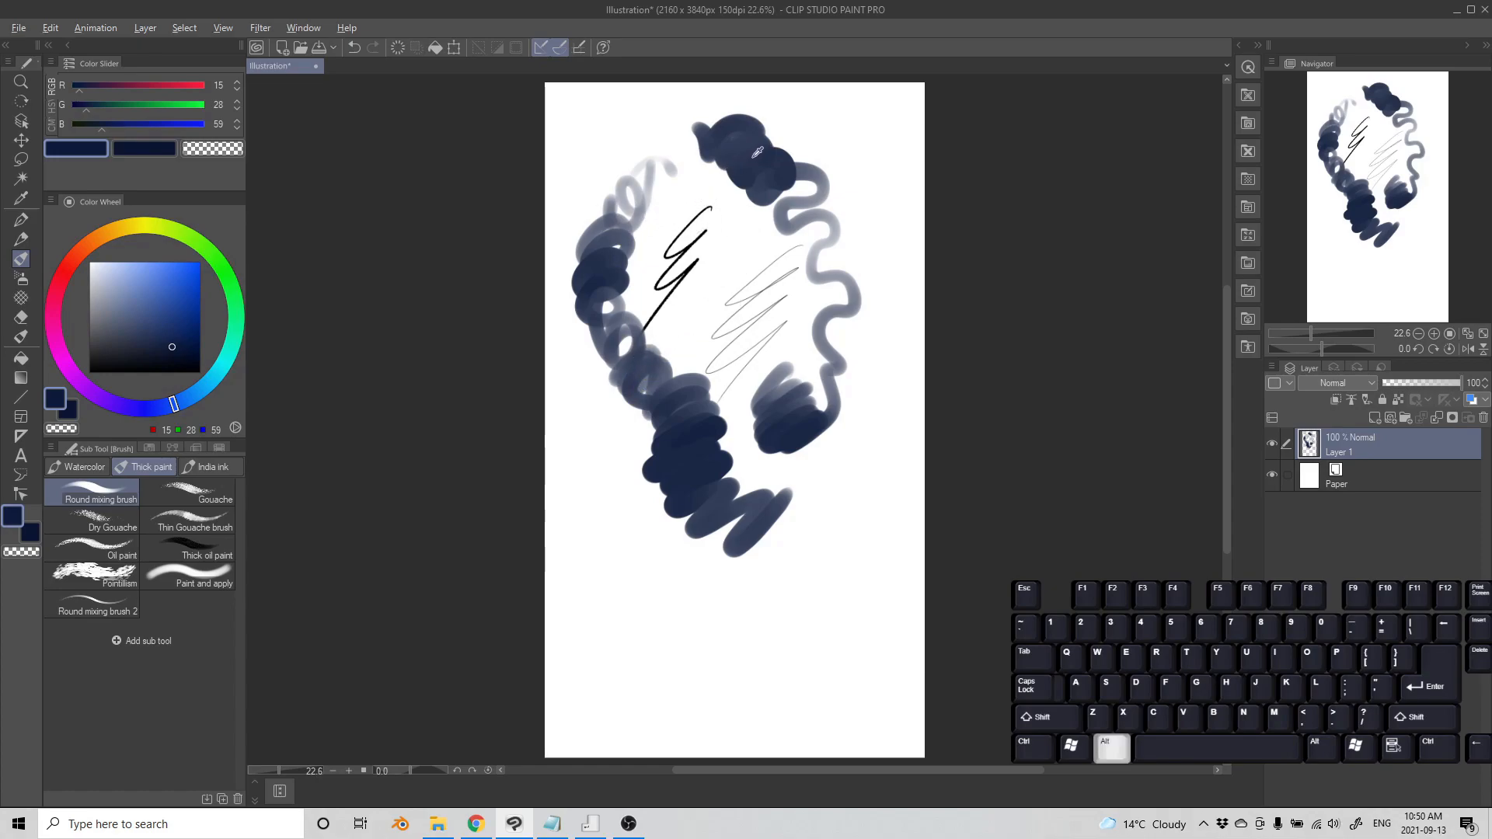
pyautogui.keyDown('alt'); pyautogui.click(755, 148); pyautogui.keyUp('alt')
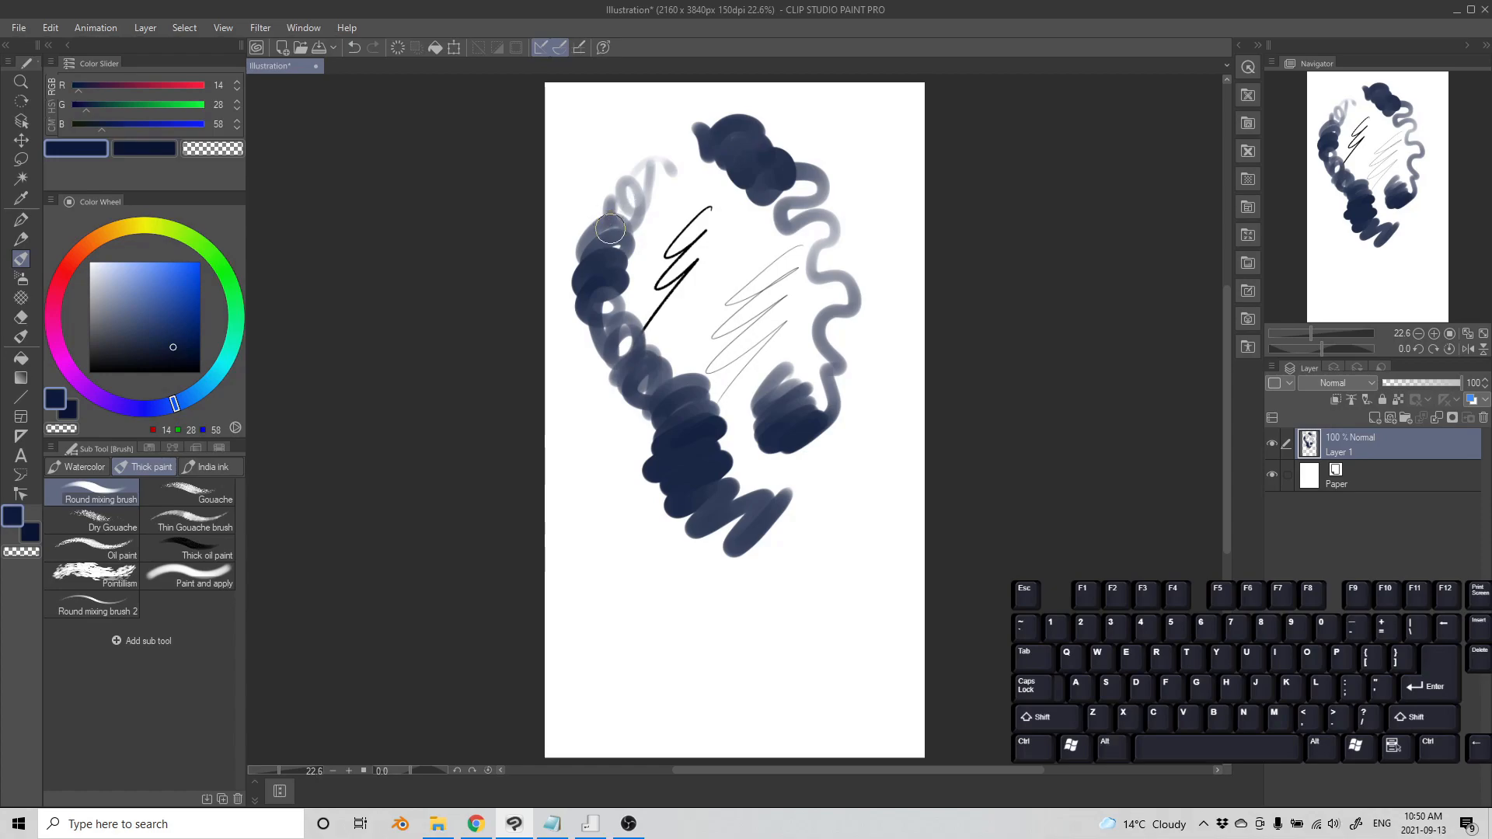
pyautogui.press('f')
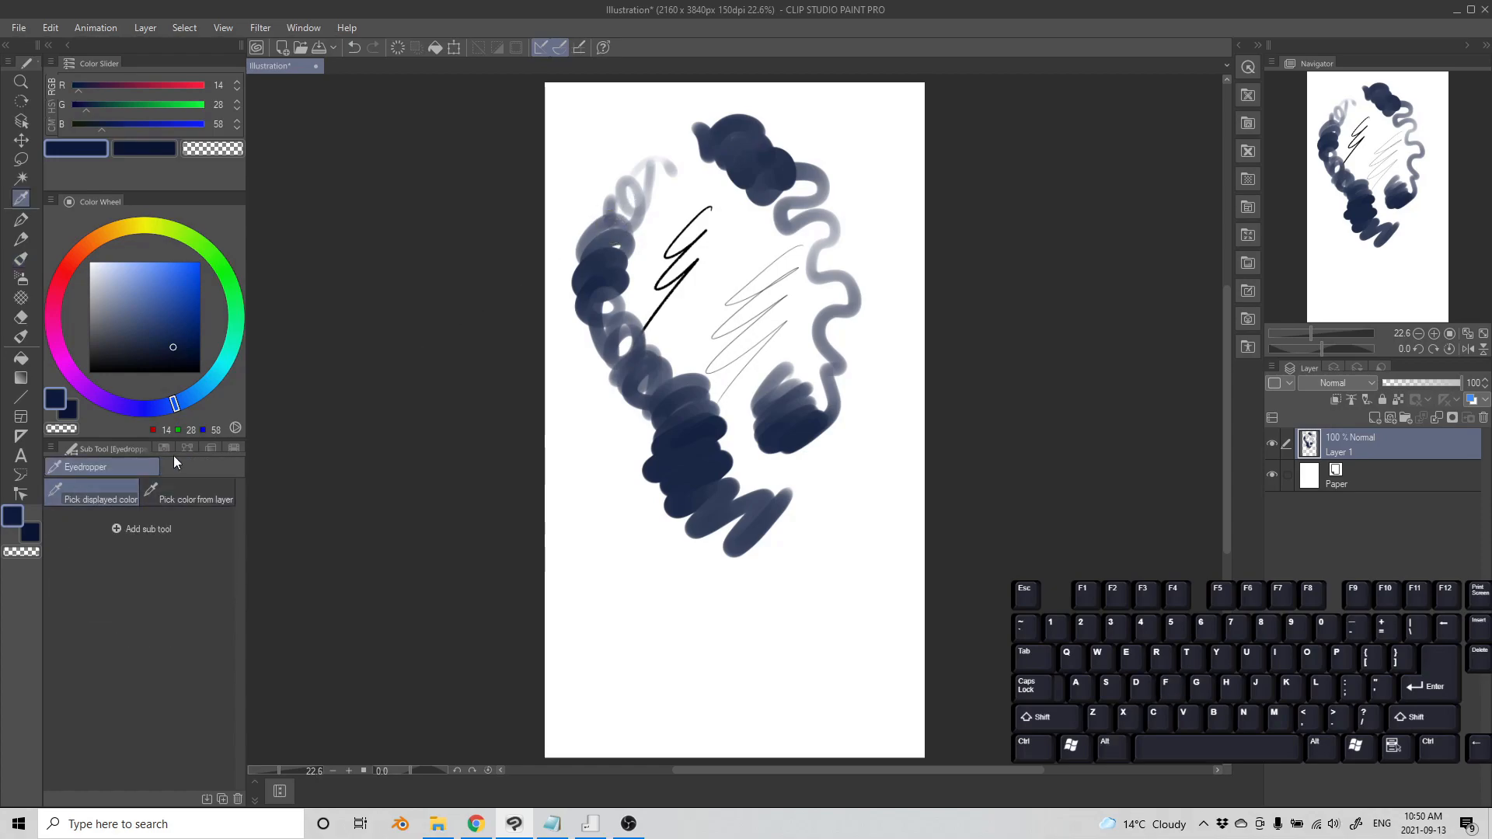
pyautogui.click(802, 142)
pyautogui.click(754, 149)
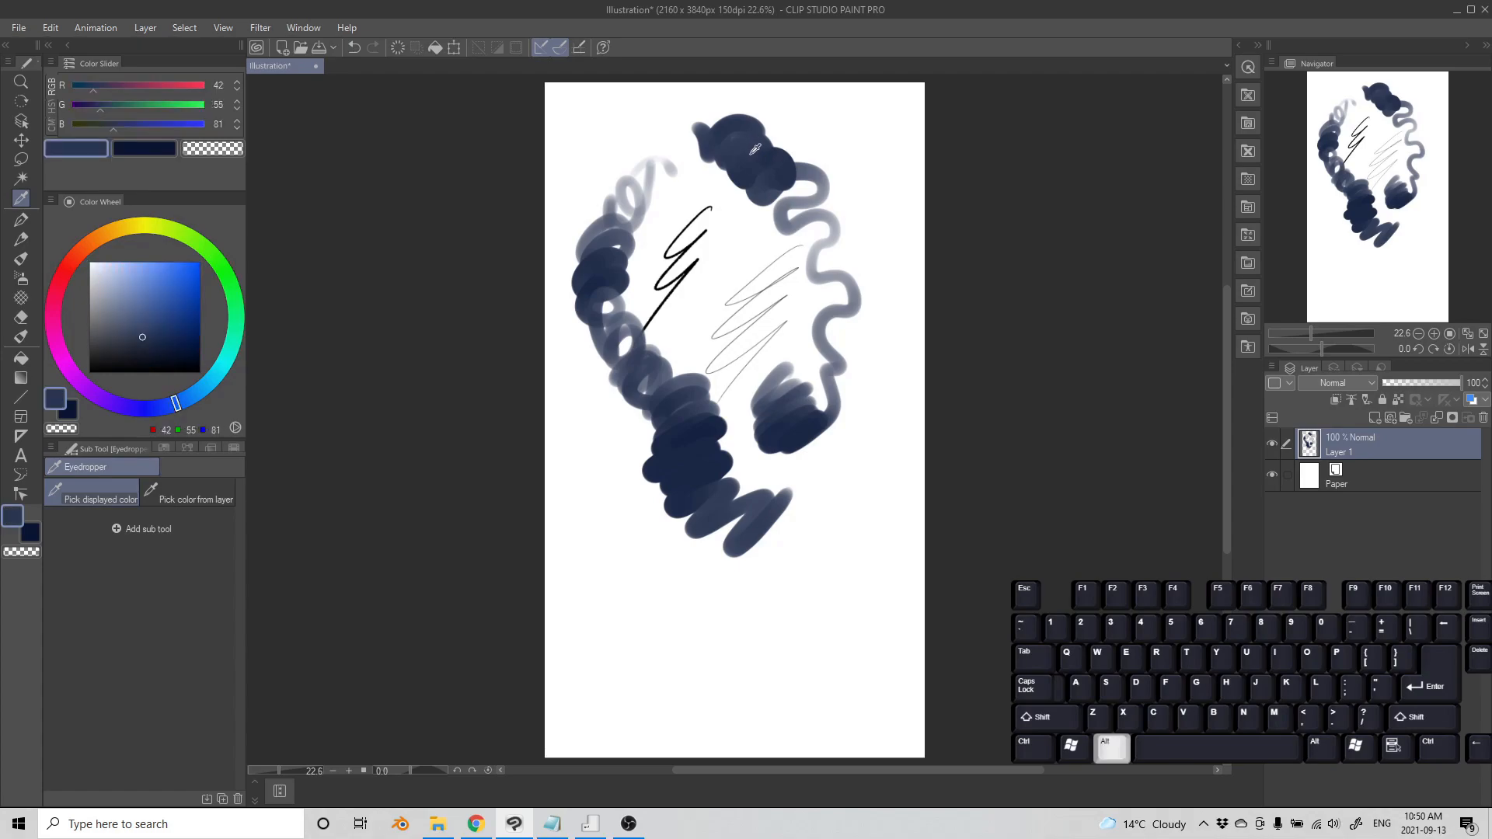
pyautogui.click(616, 236)
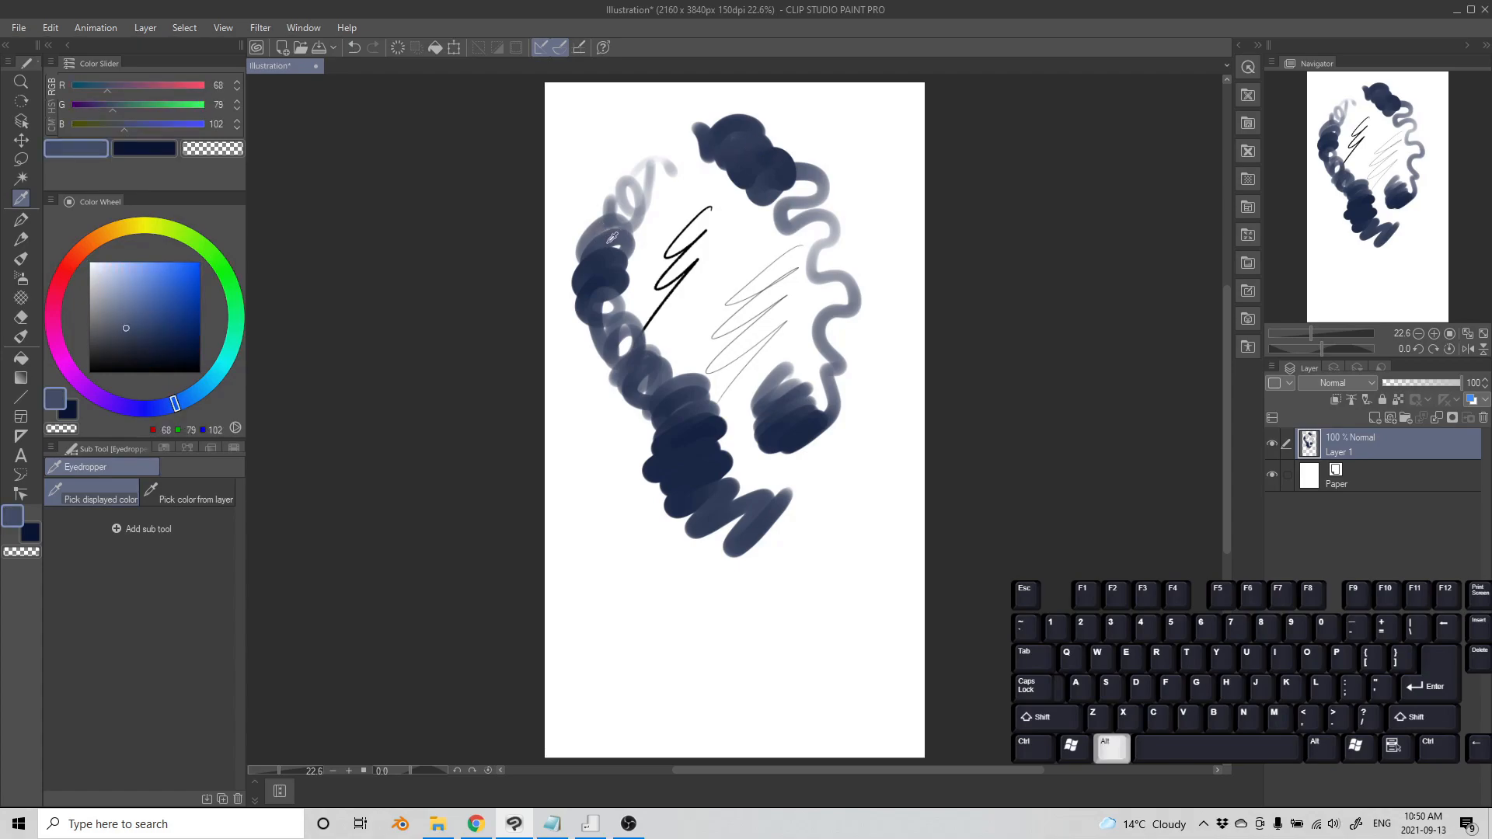
# Switch the Eyedropper to Pick color from layer and sample the dark blue of the upper stroke.
pyautogui.click(427, 291)
pyautogui.press('f')
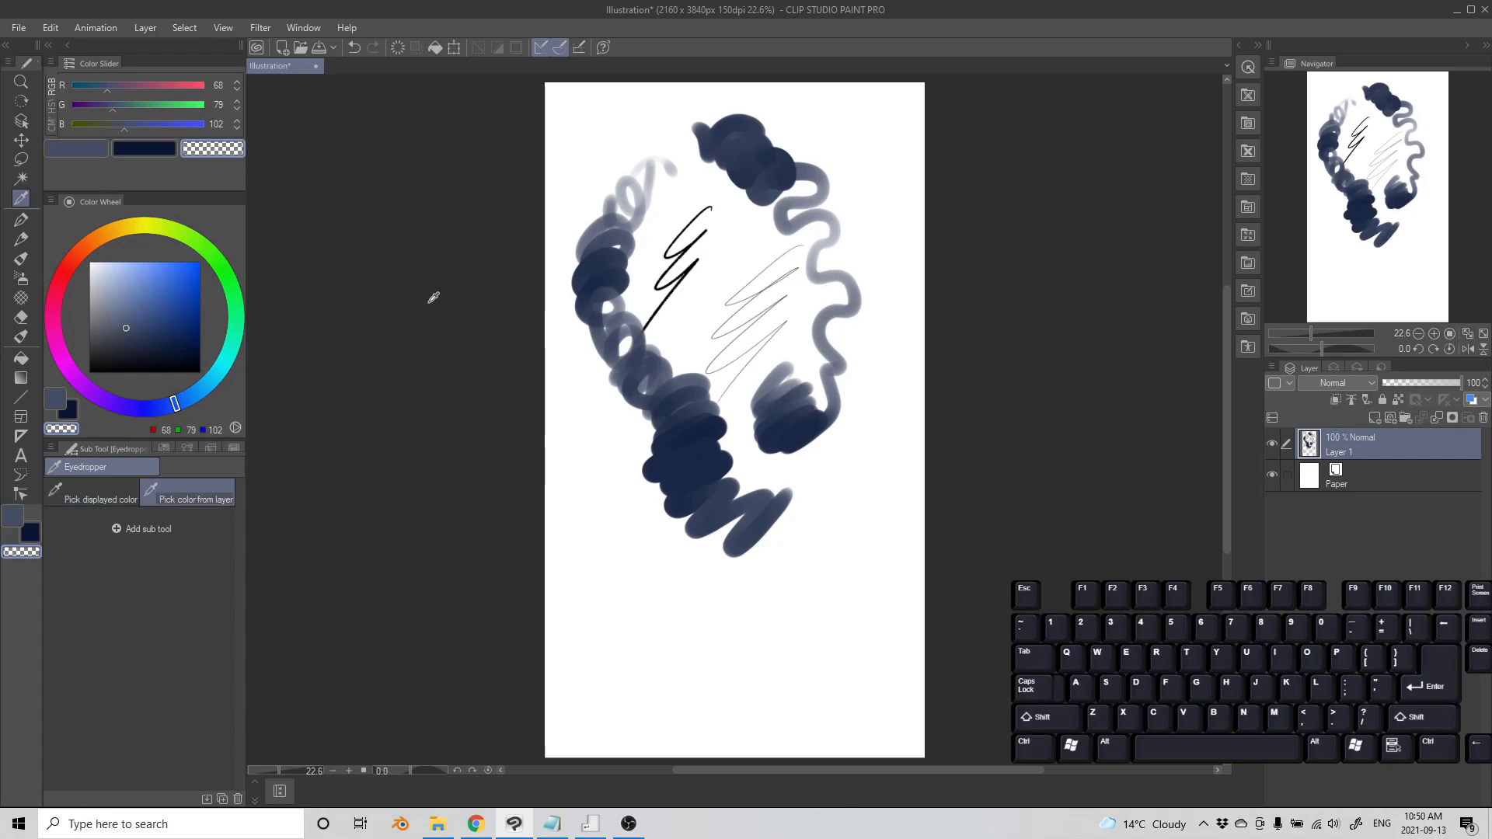
pyautogui.click(760, 147)
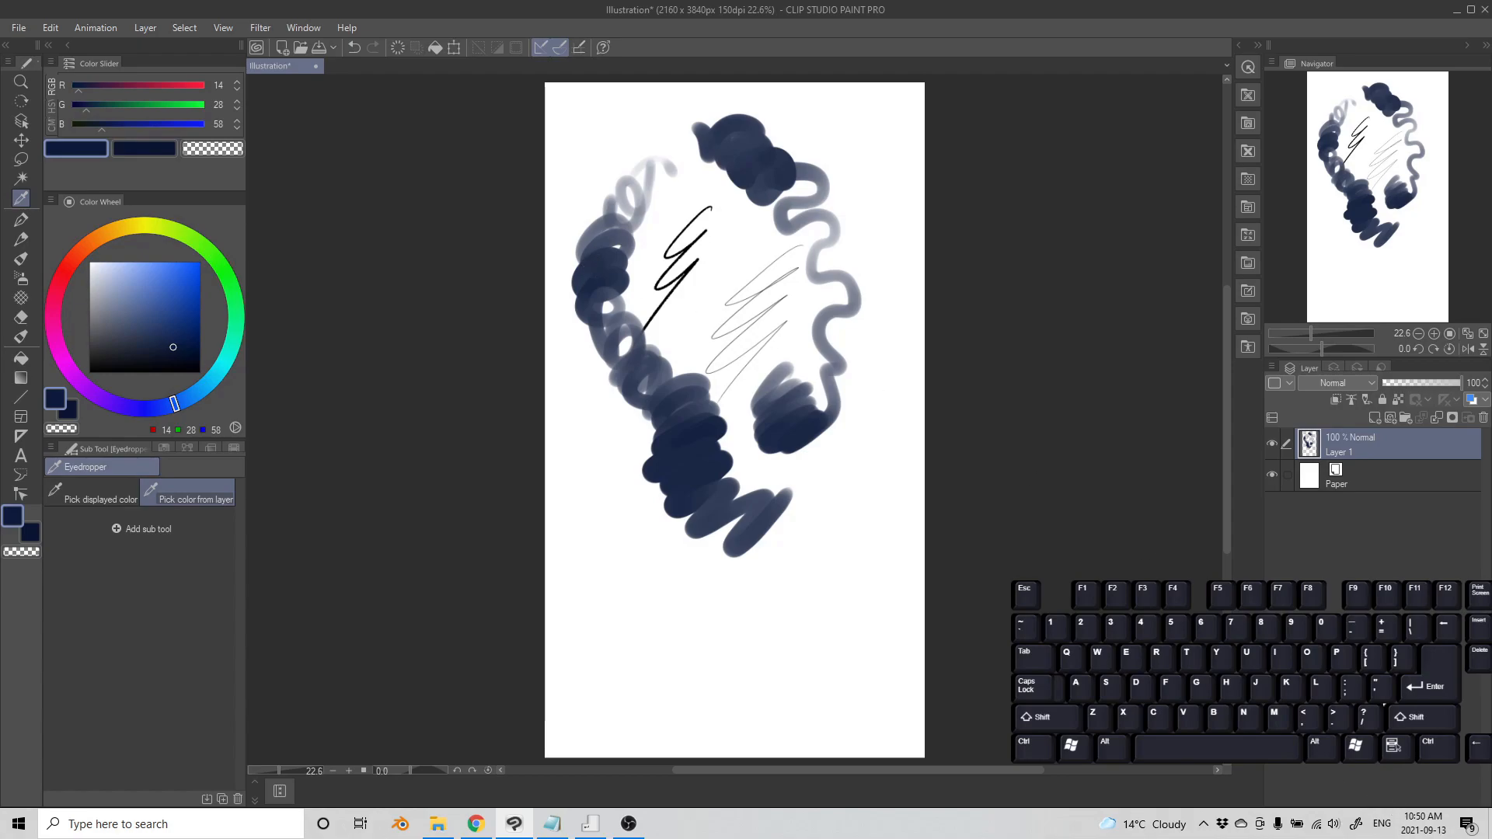
# Add a new layer above Layer 1 and set its blending mode to Multiply.
pyautogui.hotkey('ctrl', 'shift')
pyautogui.click(1376, 419)
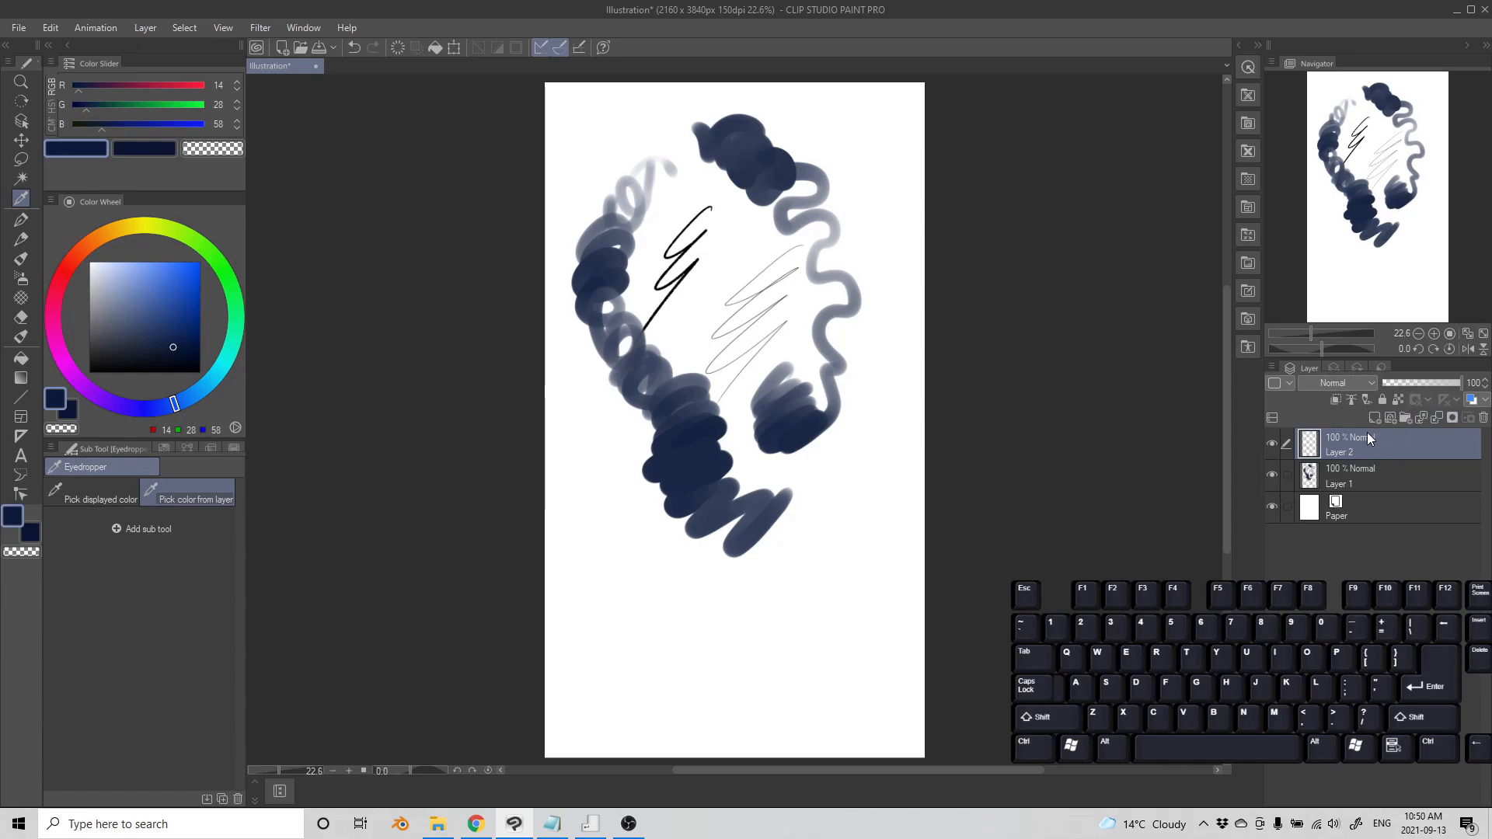
pyautogui.click(1332, 383)
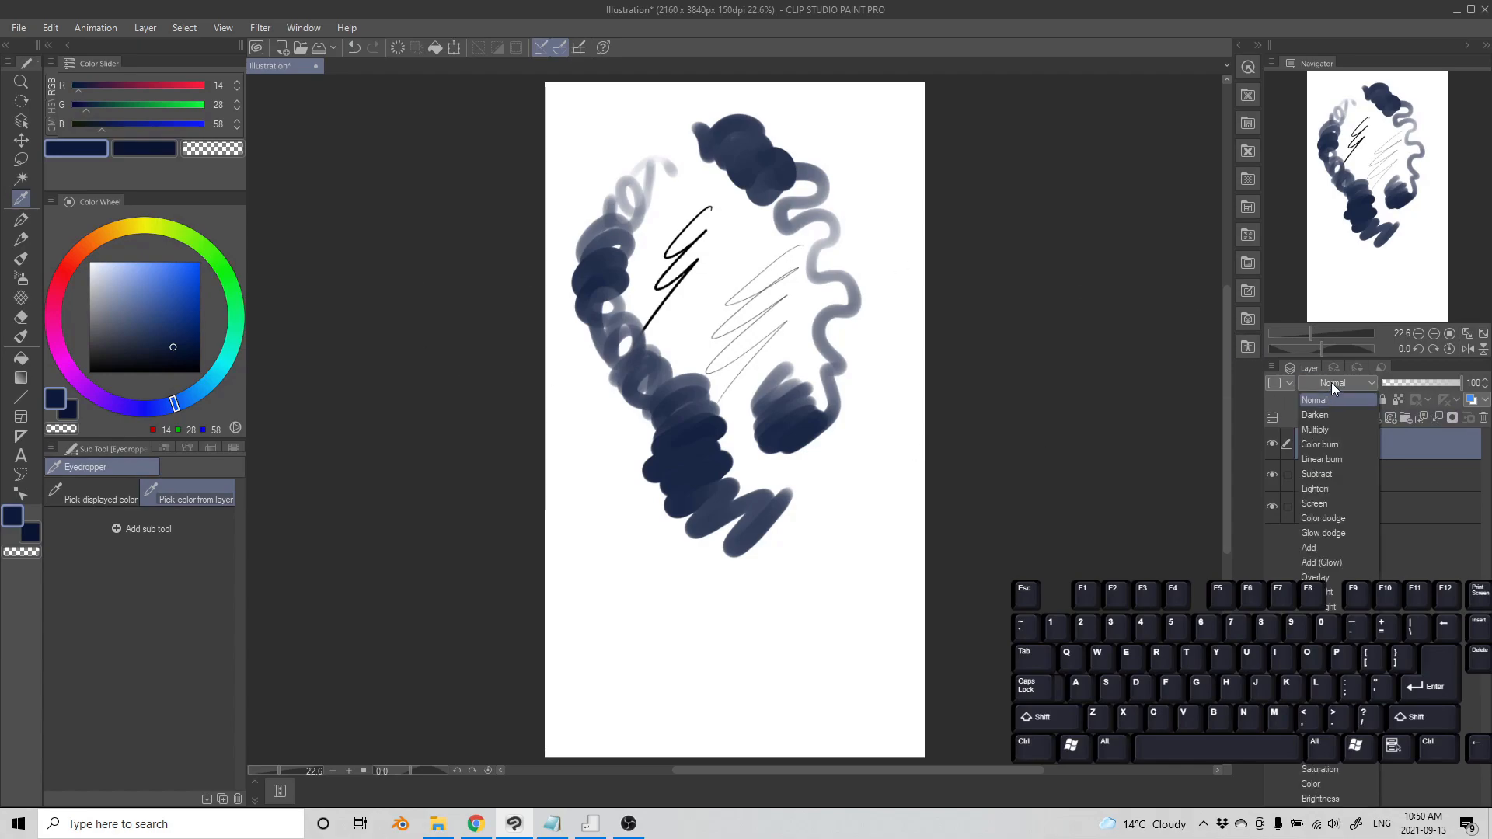
pyautogui.click(1328, 426)
# Set the colour to dusty pink (RGB 195, 141, 136) and paint over the left-hand blue loops with the Round mixing brush.
pyautogui.click(70, 265)
pyautogui.moveTo(116, 302); pyautogui.dragTo(107, 286)
pyautogui.click(621, 283)
pyautogui.press('s')
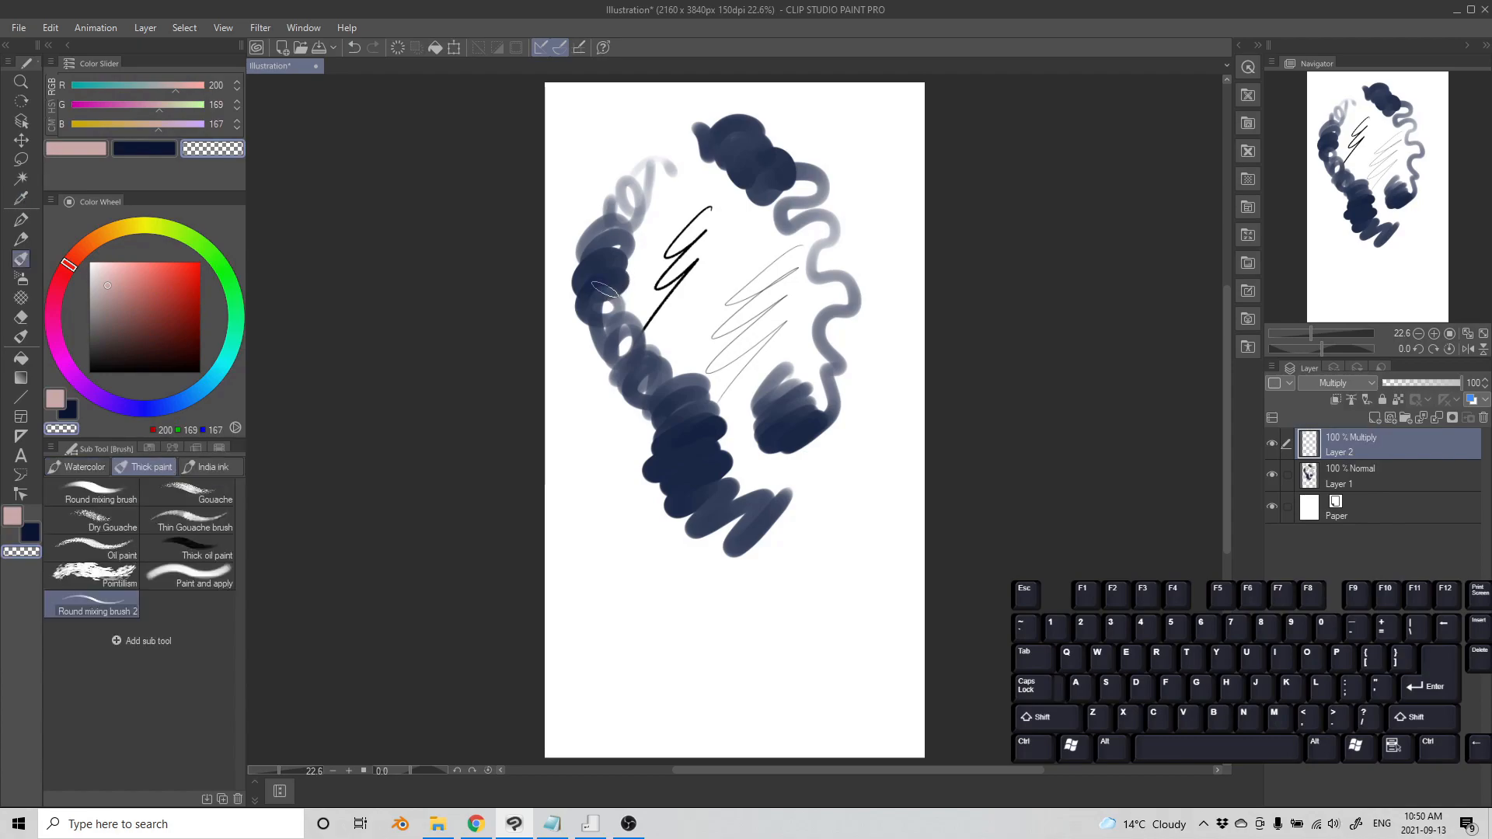
pyautogui.press('d')
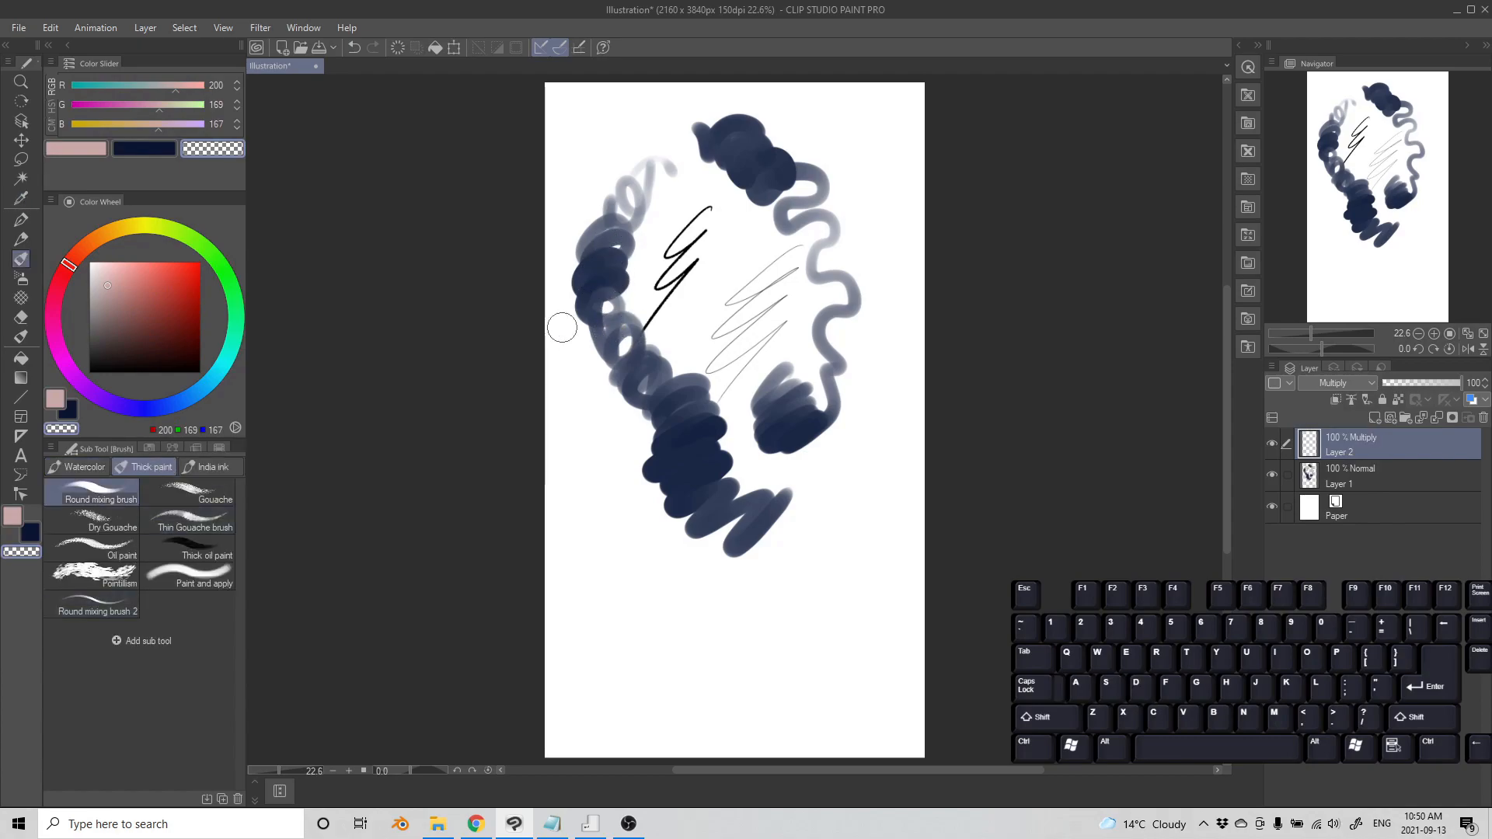
pyautogui.click(125, 288)
pyautogui.moveTo(600, 240)
pyautogui.mouseDown()
pyautogui.moveTo(586, 297)
pyautogui.moveTo(662, 382)
pyautogui.moveTo(684, 424)
pyautogui.mouseUp()
pyautogui.moveTo(610, 238)
pyautogui.mouseDown()
pyautogui.moveTo(600, 222)
pyautogui.moveTo(602, 253)
pyautogui.mouseUp()
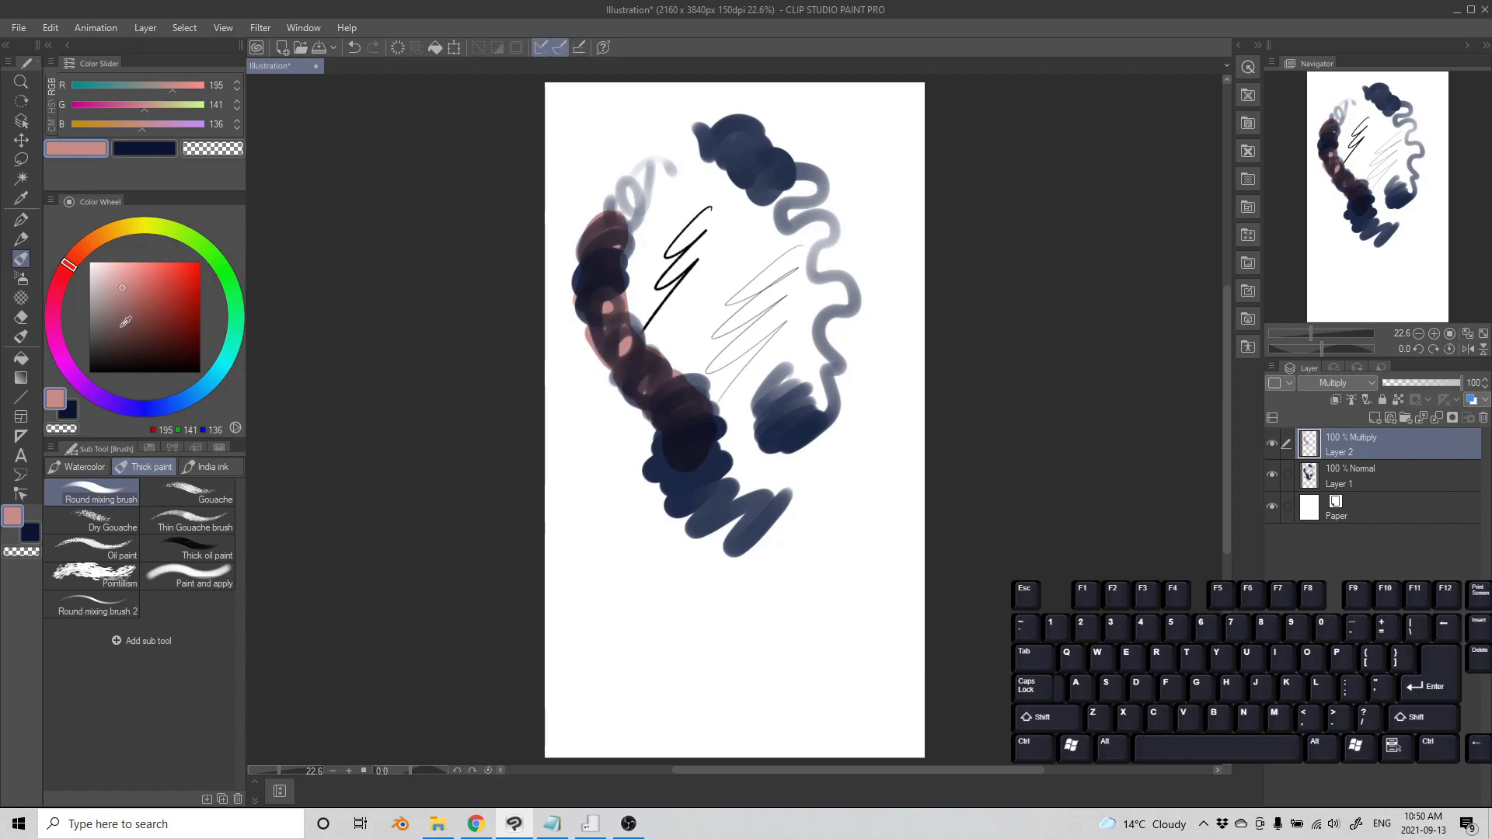
# Dab lighter pink over the upper blue stroke and the wavy line's start, and set the colour to RGB 236, 187, 183.
pyautogui.click(101, 282)
pyautogui.moveTo(754, 147)
pyautogui.mouseDown()
pyautogui.moveTo(732, 159)
pyautogui.moveTo(748, 155)
pyautogui.moveTo(742, 175)
pyautogui.moveTo(821, 180)
pyautogui.mouseUp()
pyautogui.click(113, 269)
# Sample the dark colour where pink overlaps the left-hand blue stroke, using the Pick displayed color sub tool.
pyautogui.press('i')
pyautogui.press('c')
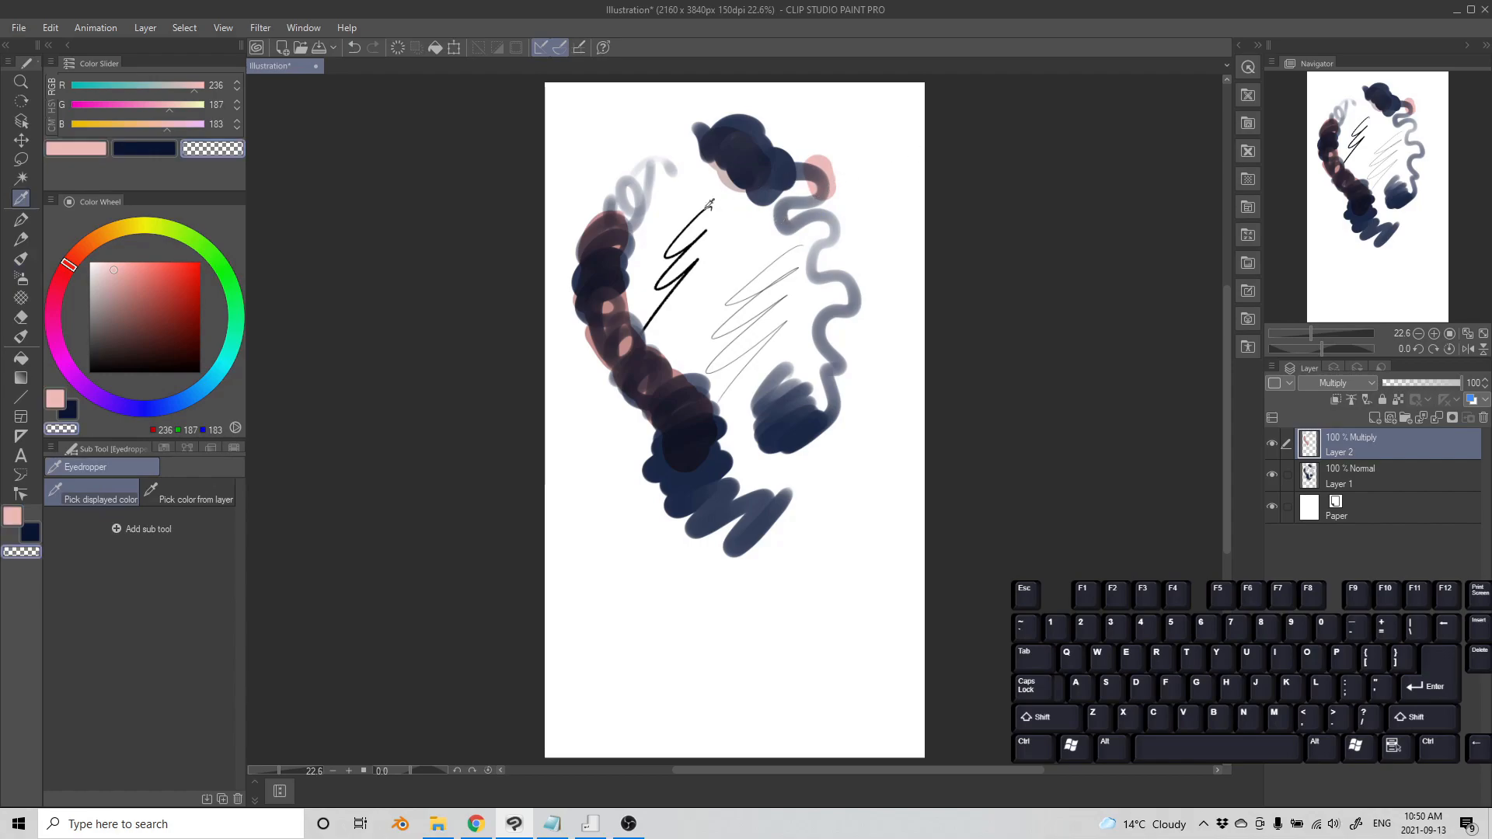
pyautogui.press('alt')
pyautogui.click(611, 259)
pyautogui.keyDown('alt'); pyautogui.click(605, 264); pyautogui.keyUp('alt')
pyautogui.keyDown('alt'); pyautogui.click(603, 264); pyautogui.keyUp('alt')
pyautogui.keyDown('alt'); pyautogui.click(598, 266); pyautogui.keyUp('alt')
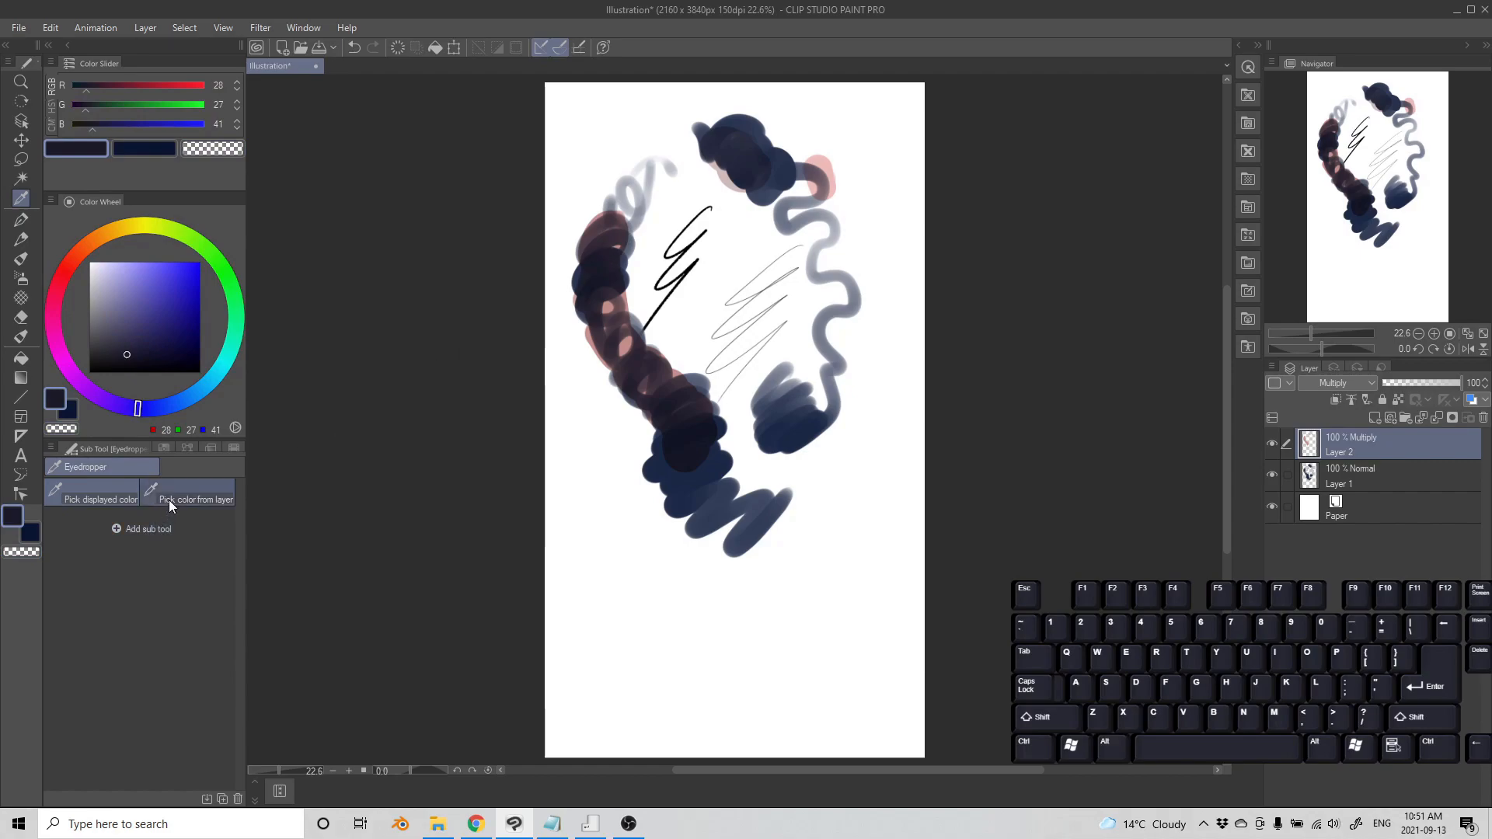
# Switch the Eyedropper to Pick color from layer, return to the Round mixing brush and sample the pink from the overlap.
pyautogui.press('b')
pyautogui.press('f')
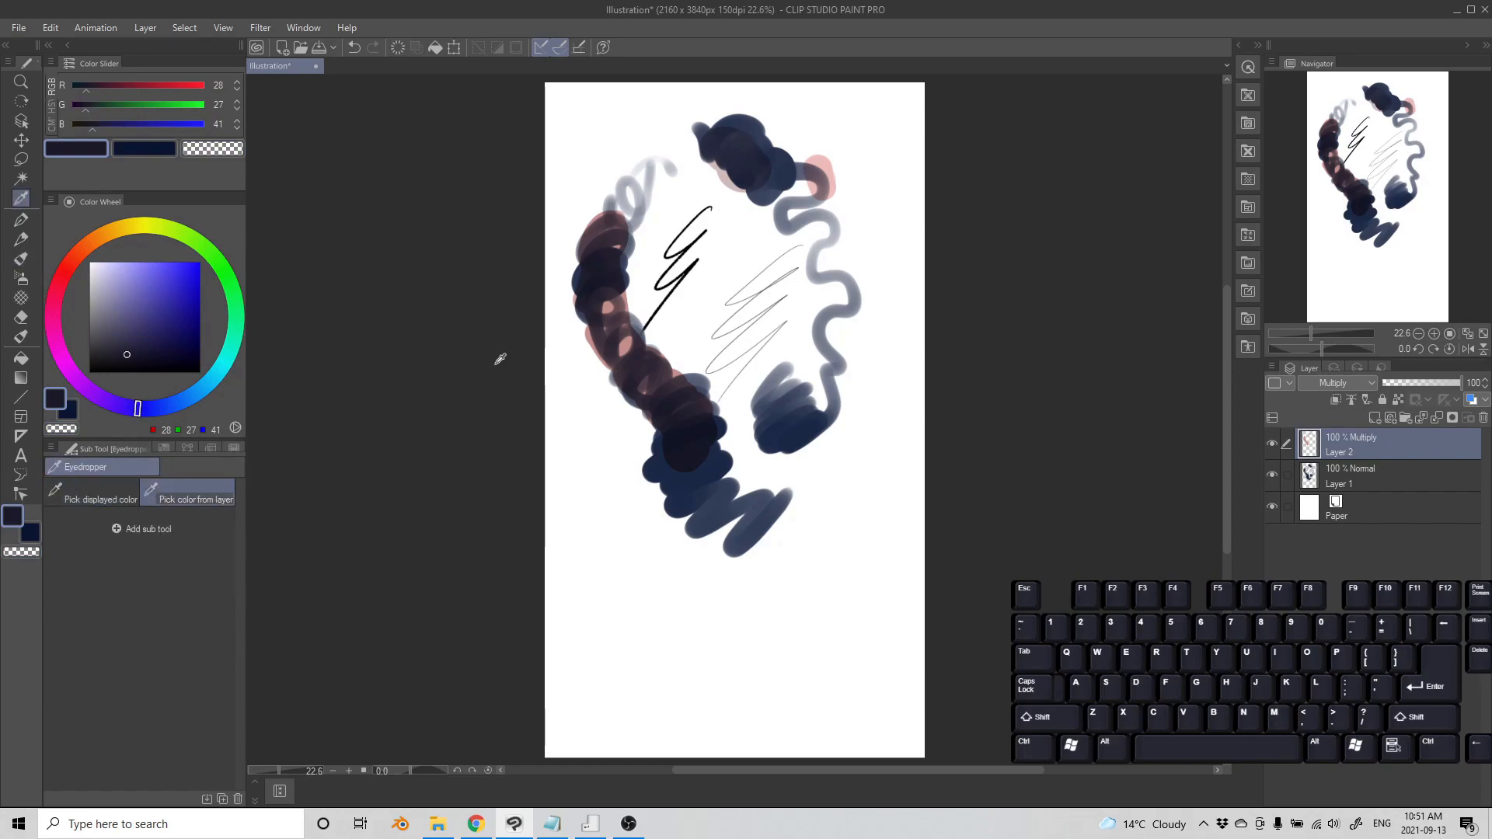
pyautogui.press('b')
pyautogui.keyDown('alt'); pyautogui.click(610, 275); pyautogui.keyUp('alt')
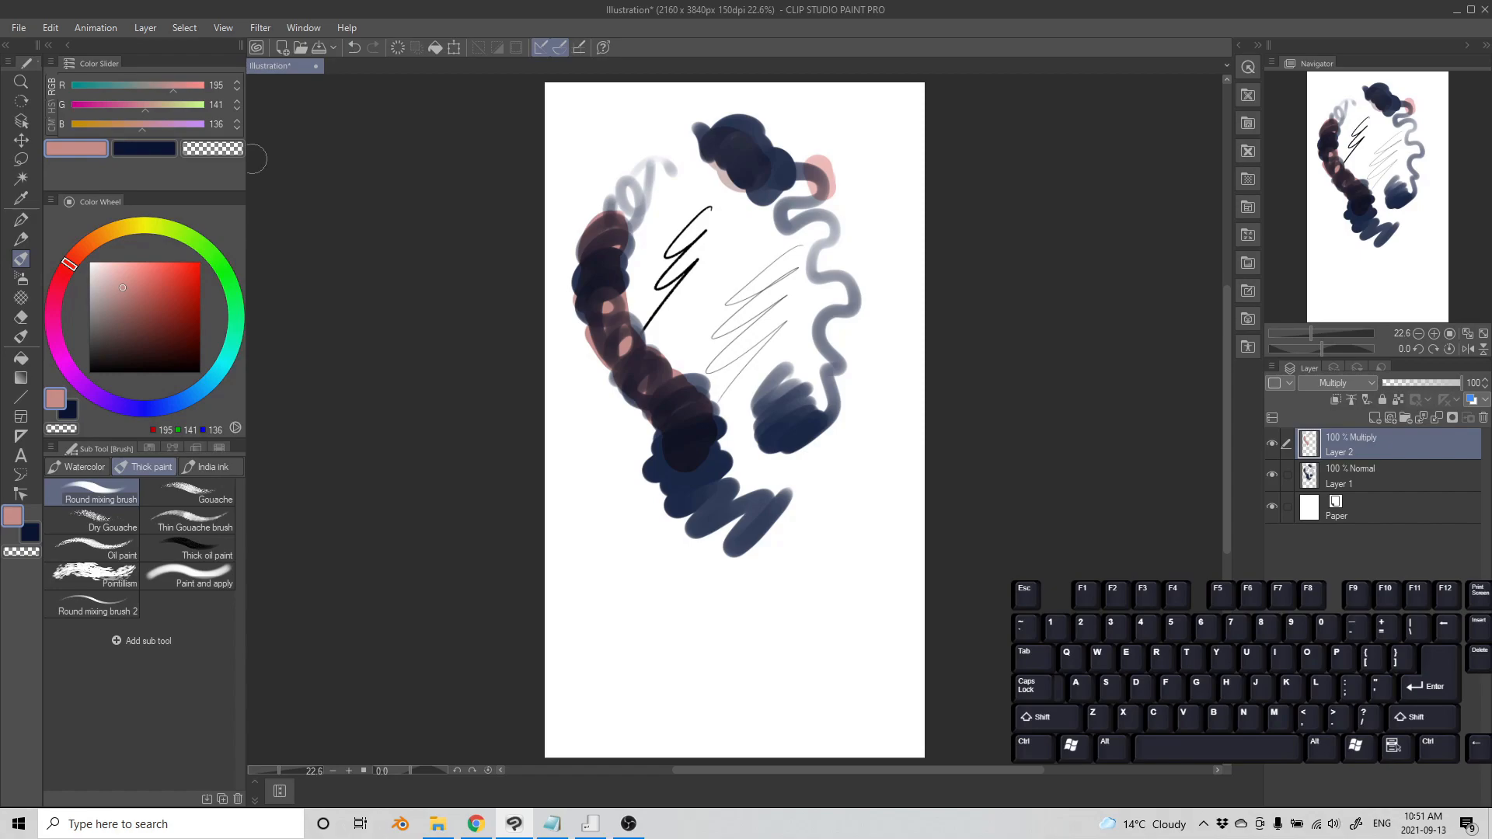
# Review the list of tool shortcuts in Shortcut Settings and close the settings without changes.
pyautogui.hotkey('ctrl', 'shift', 'alt', 'k')
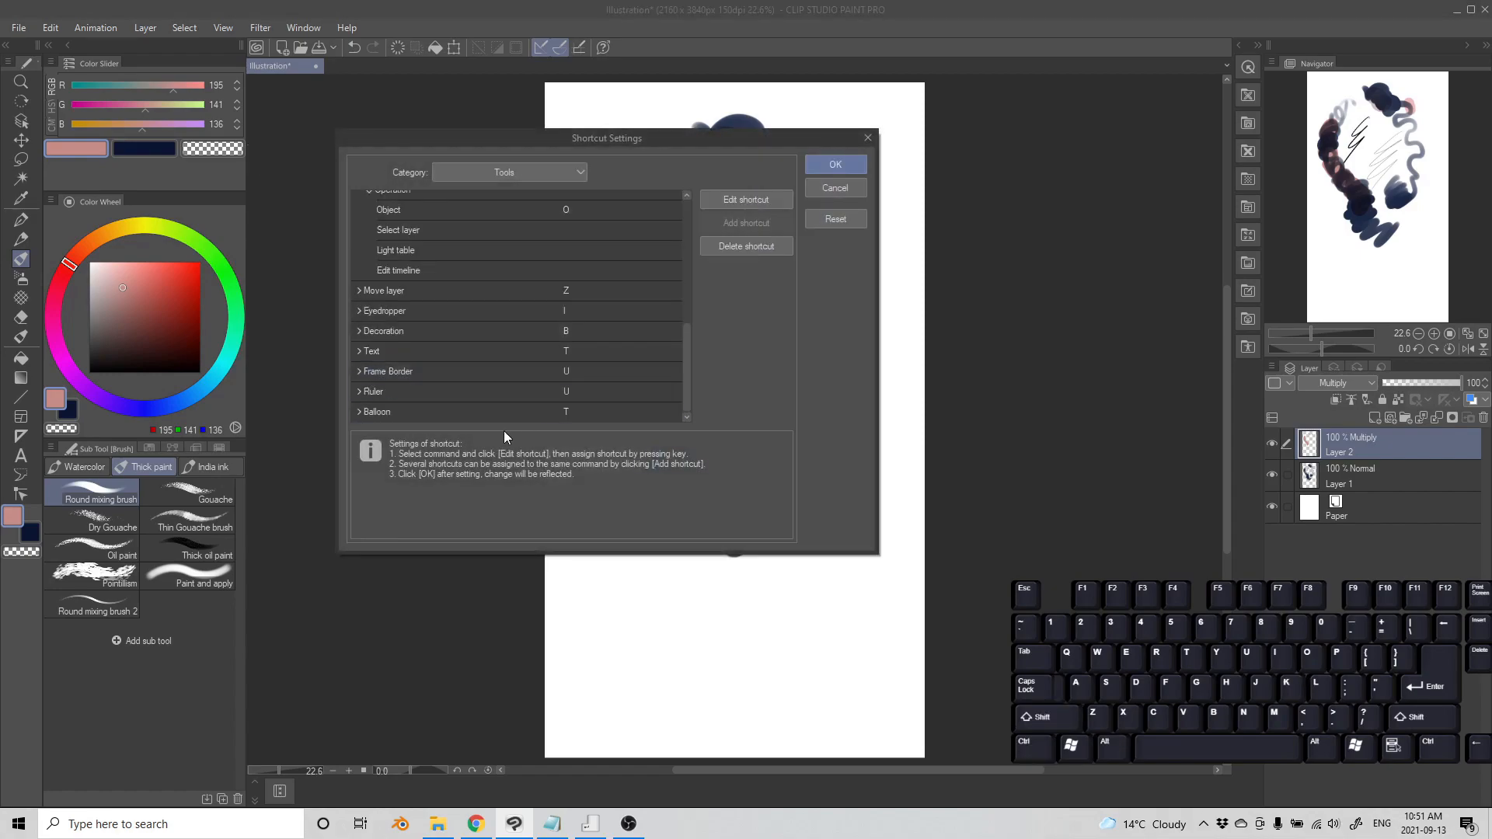
pyautogui.scroll(5, 479, 347)
pyautogui.scroll(2, 479, 348)
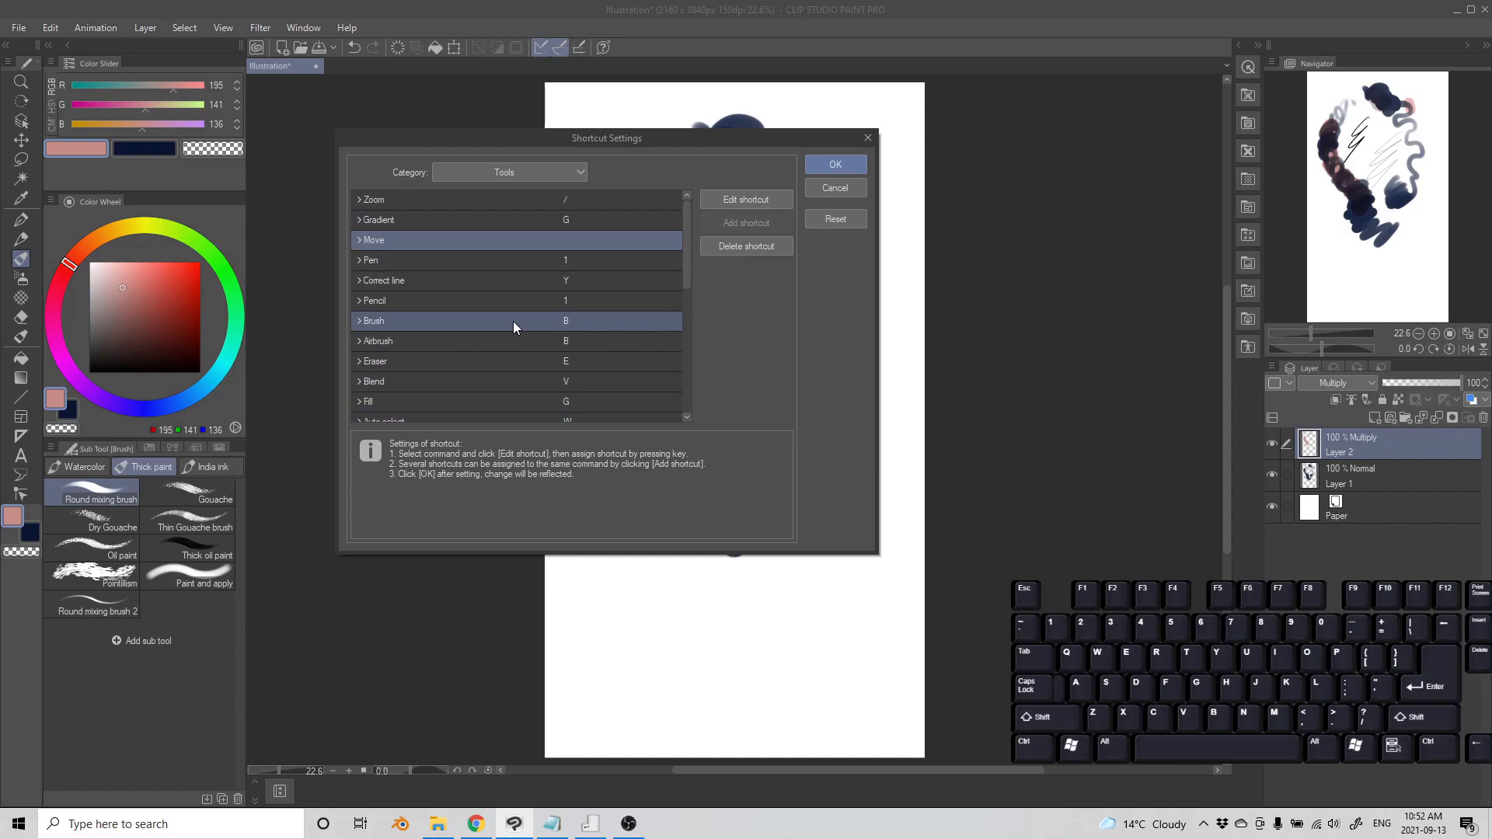
pyautogui.click(836, 188)
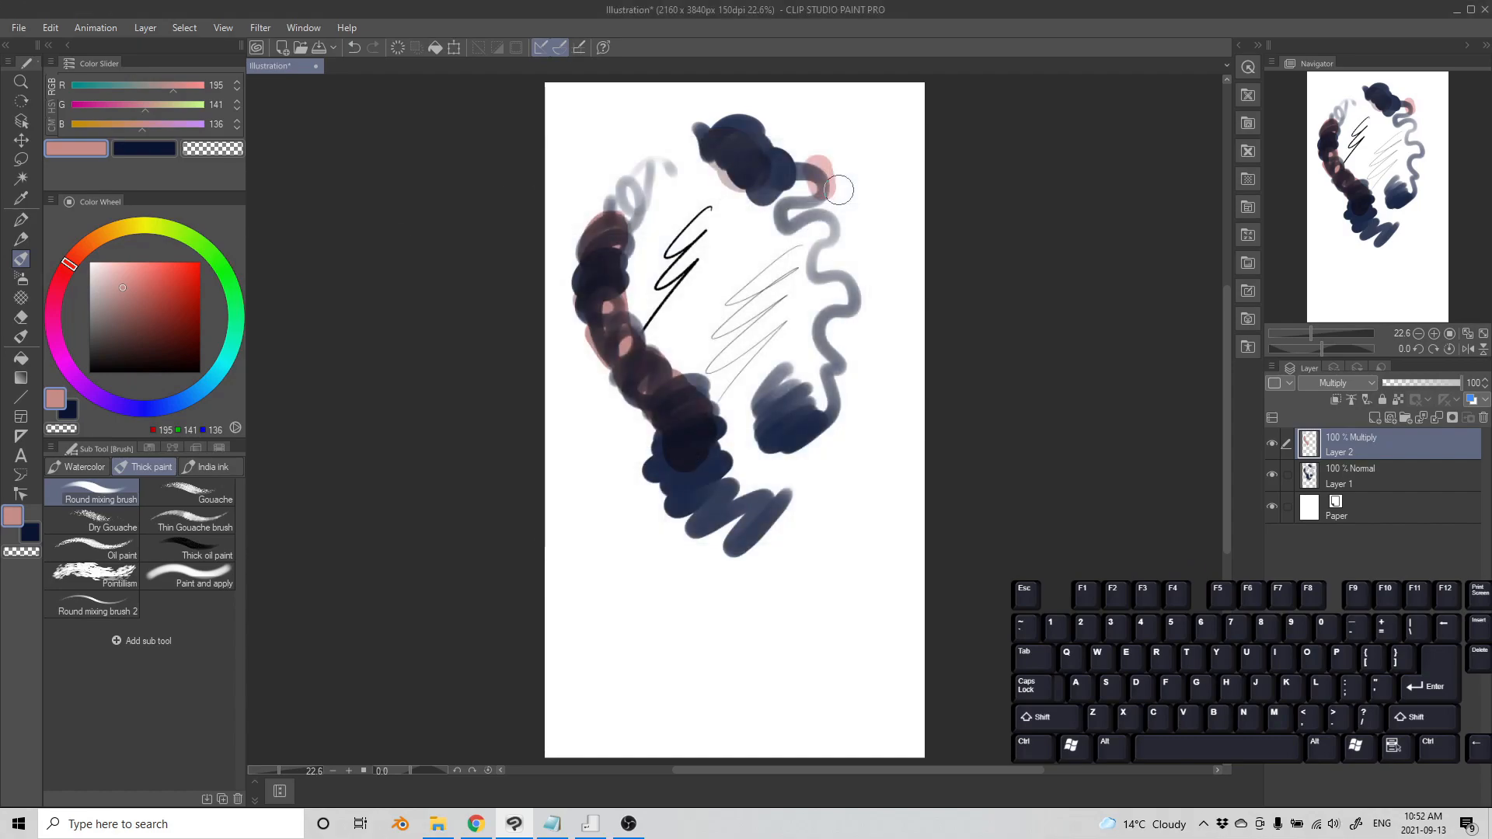
# Switch to the Move layer tool and check its shortcut and sub tools in Shortcut Settings, closing the settings without changes.
pyautogui.press('k')
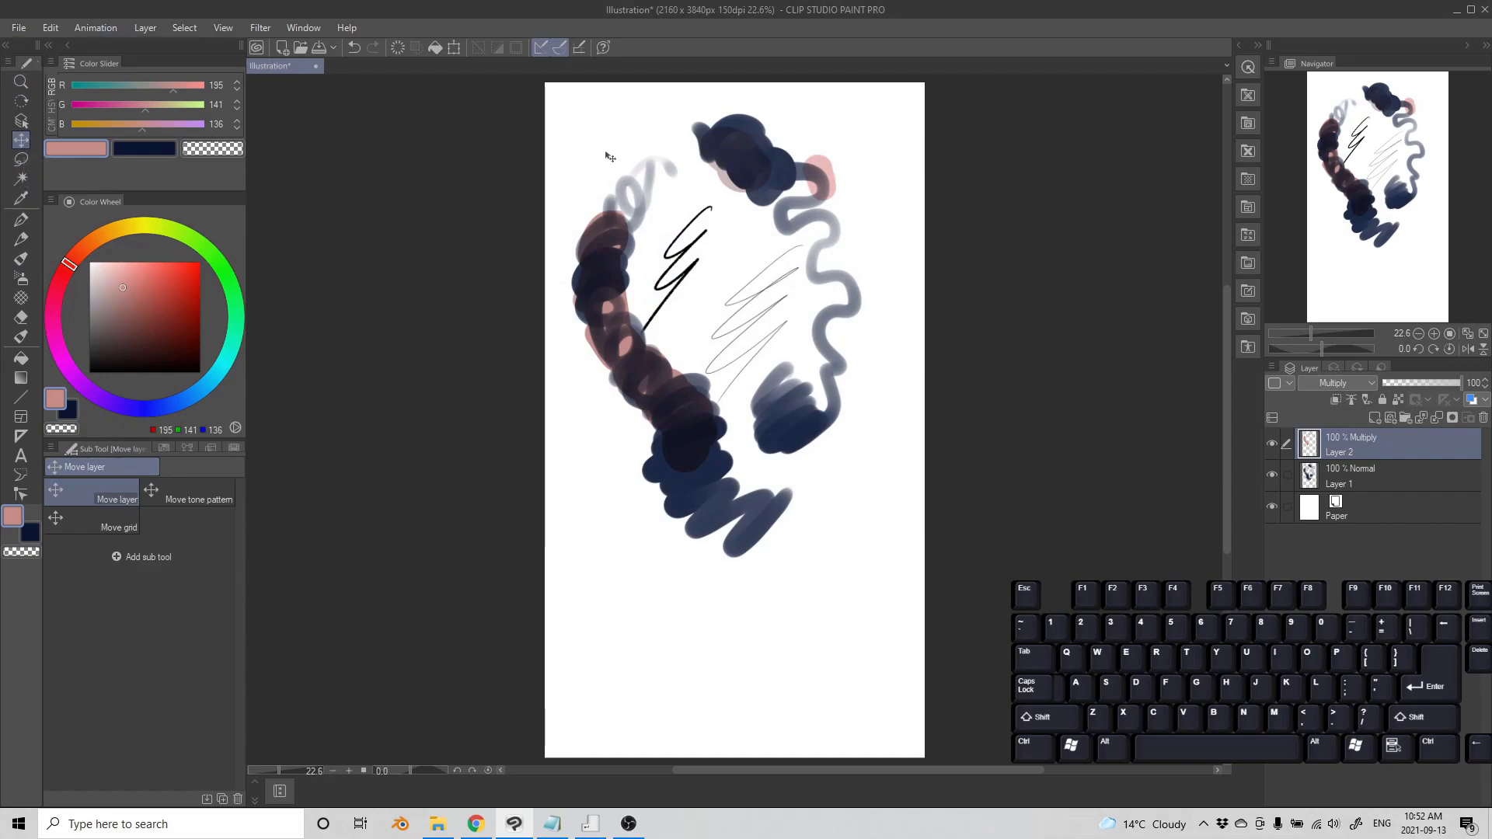
pyautogui.hotkey('ctrl', 'shift', 'alt')
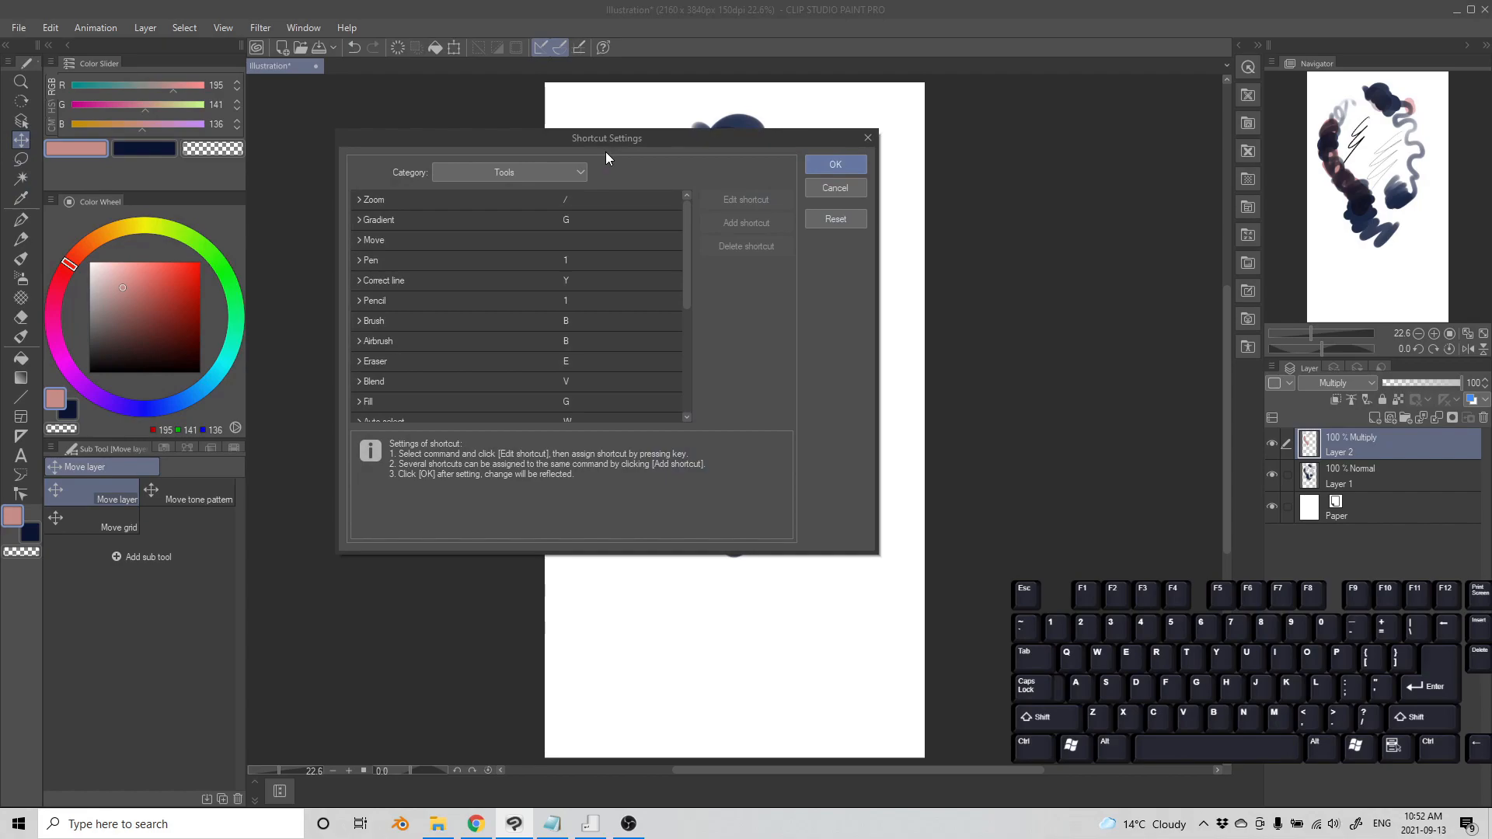
pyautogui.scroll(-1, 486, 405)
pyautogui.scroll(-3, 486, 319)
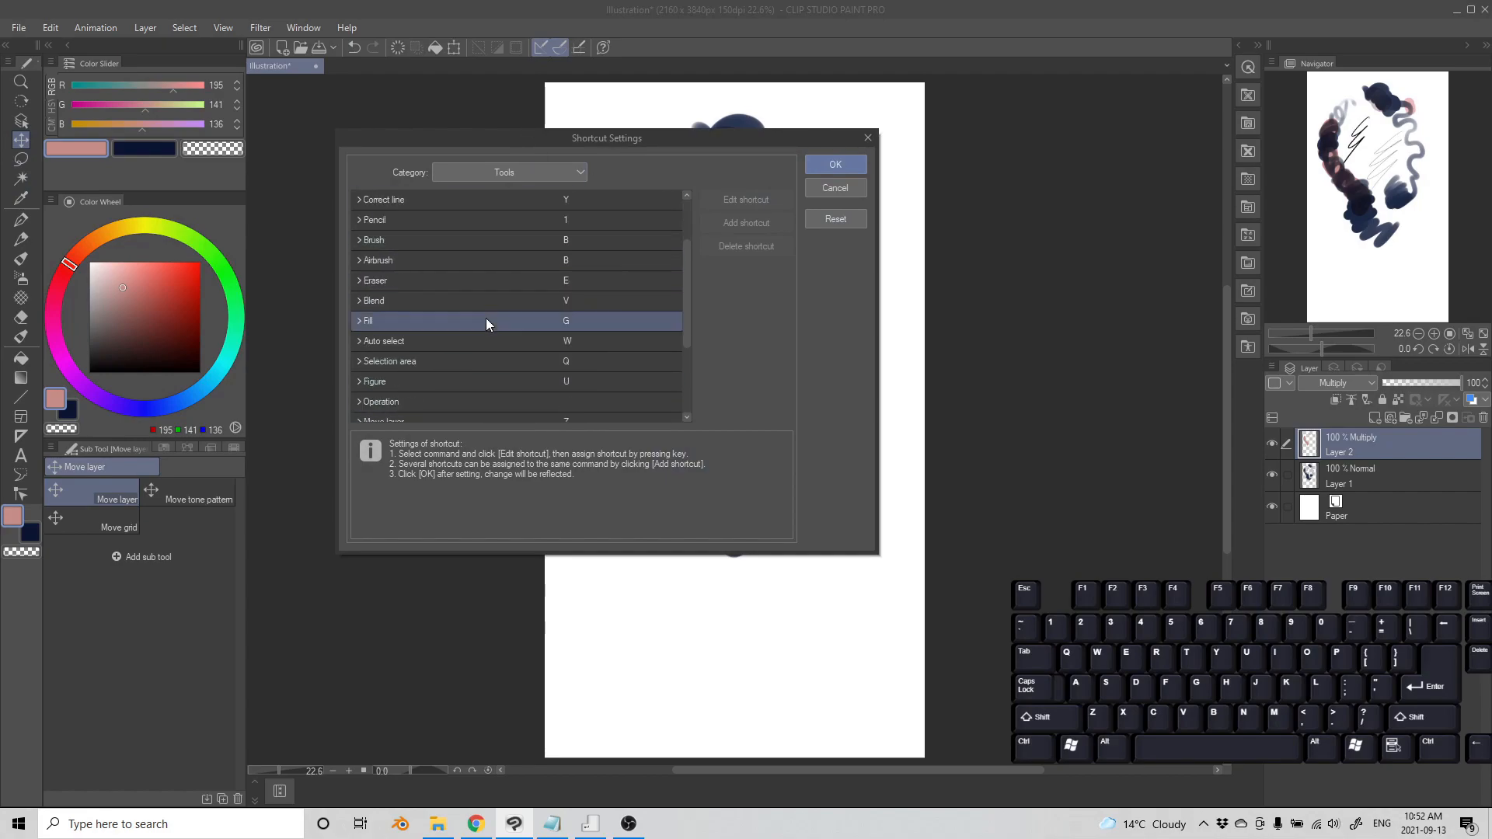
pyautogui.click(412, 326)
pyautogui.click(405, 345)
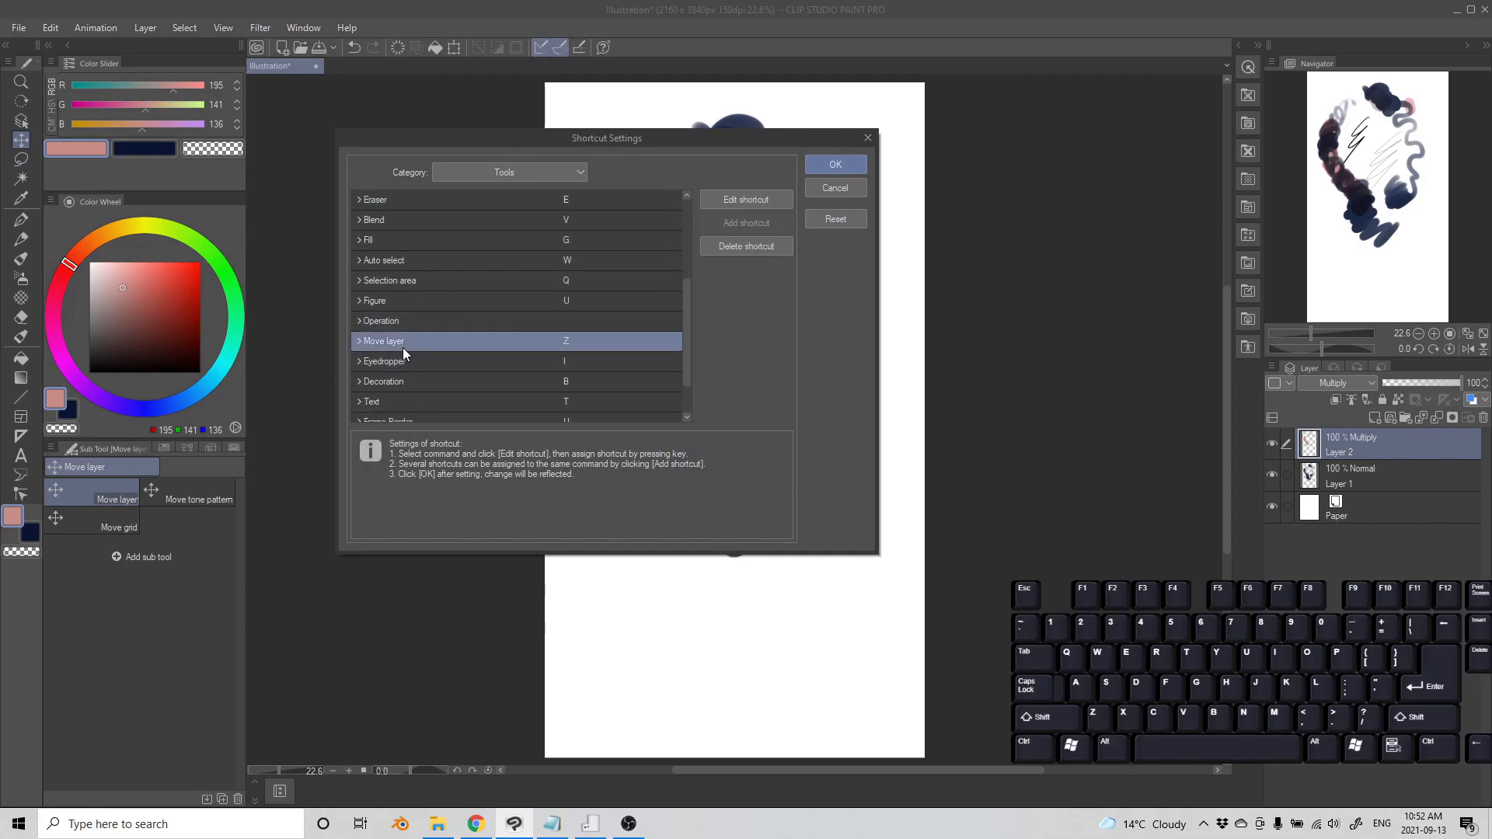
pyautogui.click(360, 341)
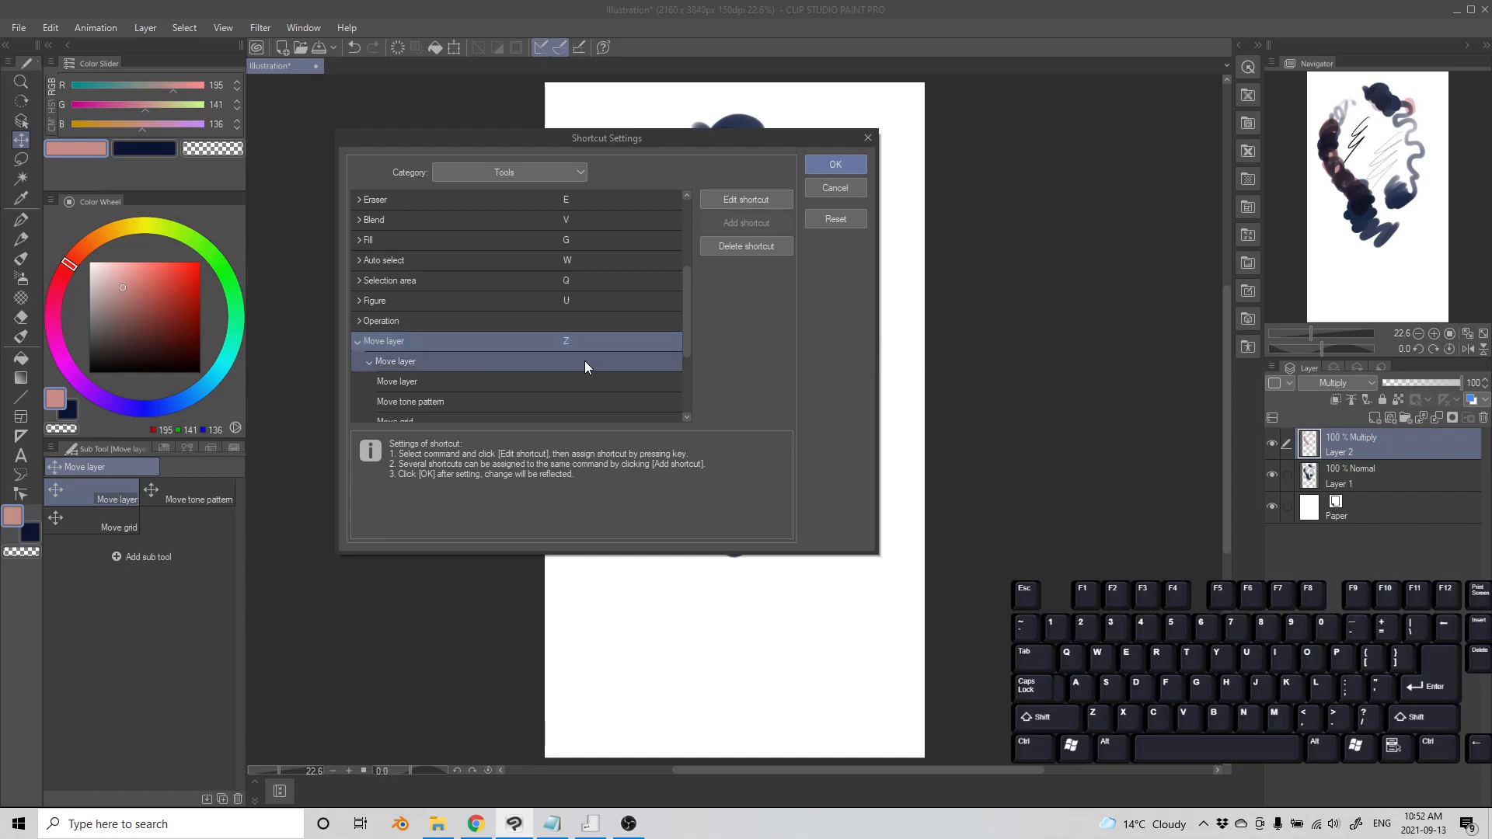
pyautogui.click(833, 188)
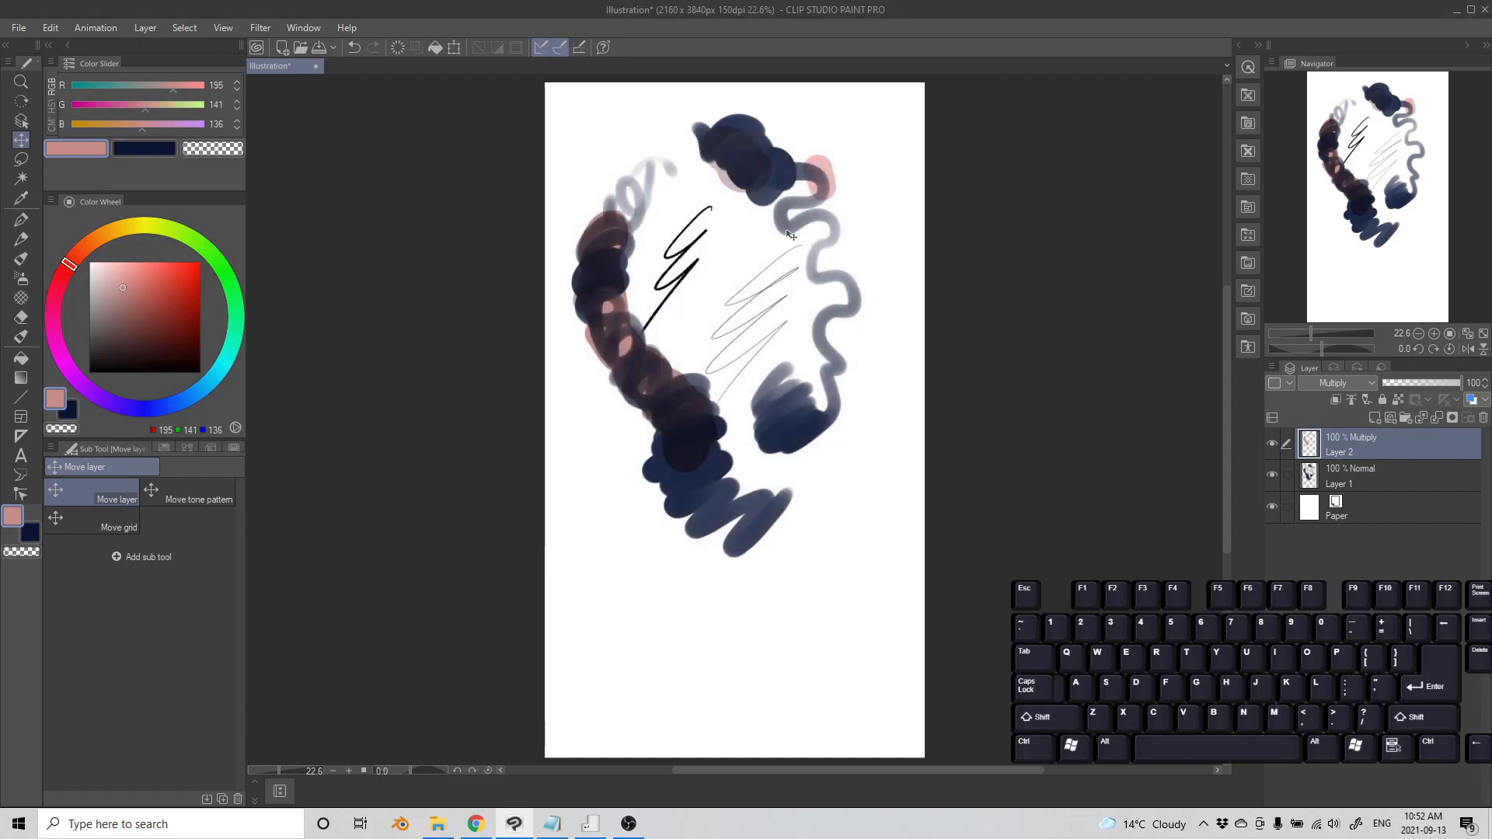
# Try moving Layer 2, select Layer 1 and try moving it as well, undoing both moves.
pyautogui.moveTo(782, 200); pyautogui.dragTo(785, 263)
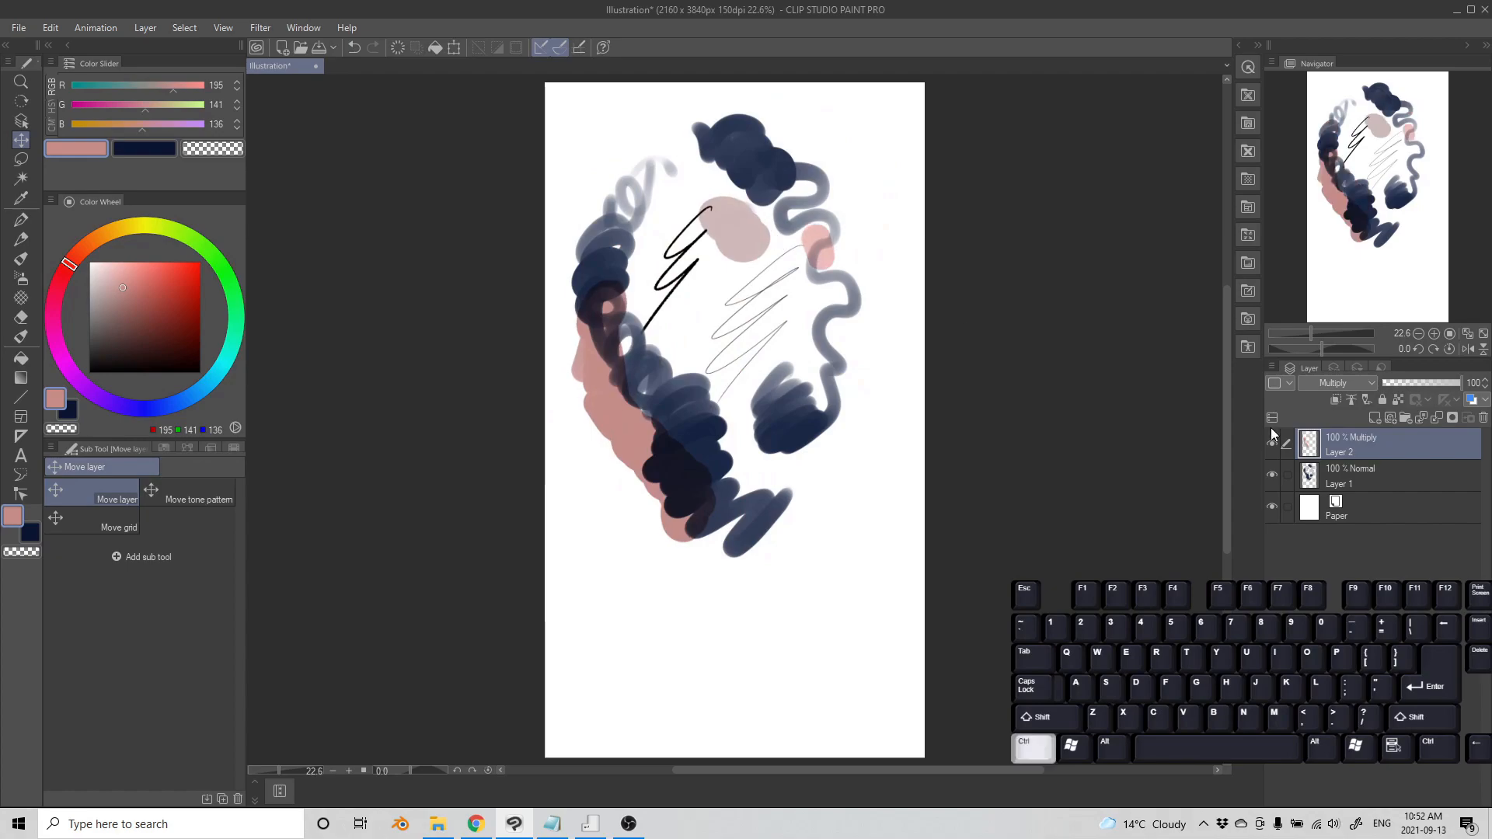
pyautogui.hotkey('ctrl', 'z')
pyautogui.click(1393, 483)
pyautogui.moveTo(705, 479)
pyautogui.mouseDown()
pyautogui.moveTo(735, 517)
pyautogui.moveTo(722, 544)
pyautogui.moveTo(696, 529)
pyautogui.mouseUp()
pyautogui.hotkey('ctrl', 'z')
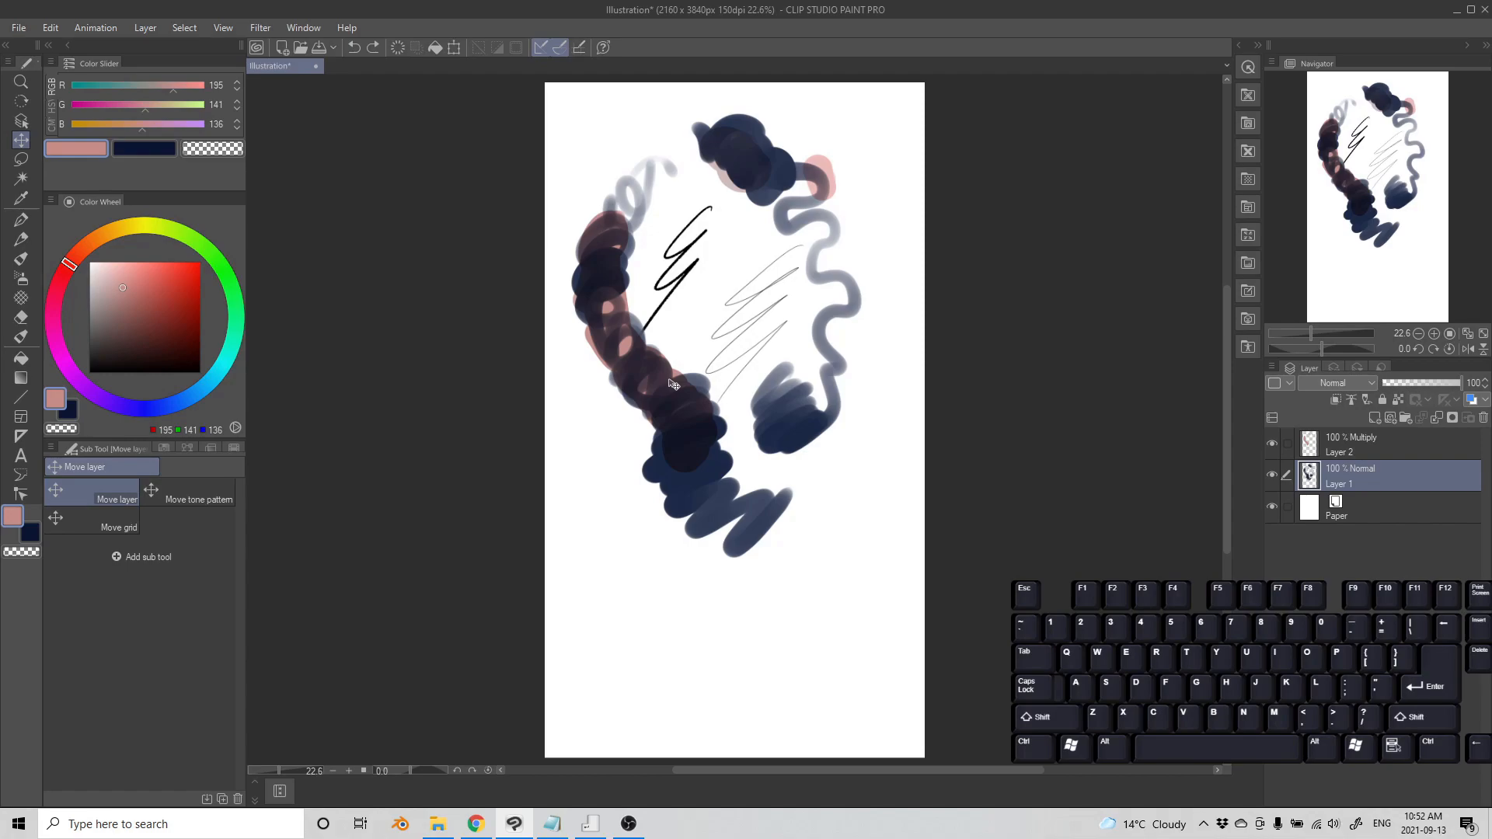
pyautogui.click(54, 29)
pyautogui.moveTo(104, 31)
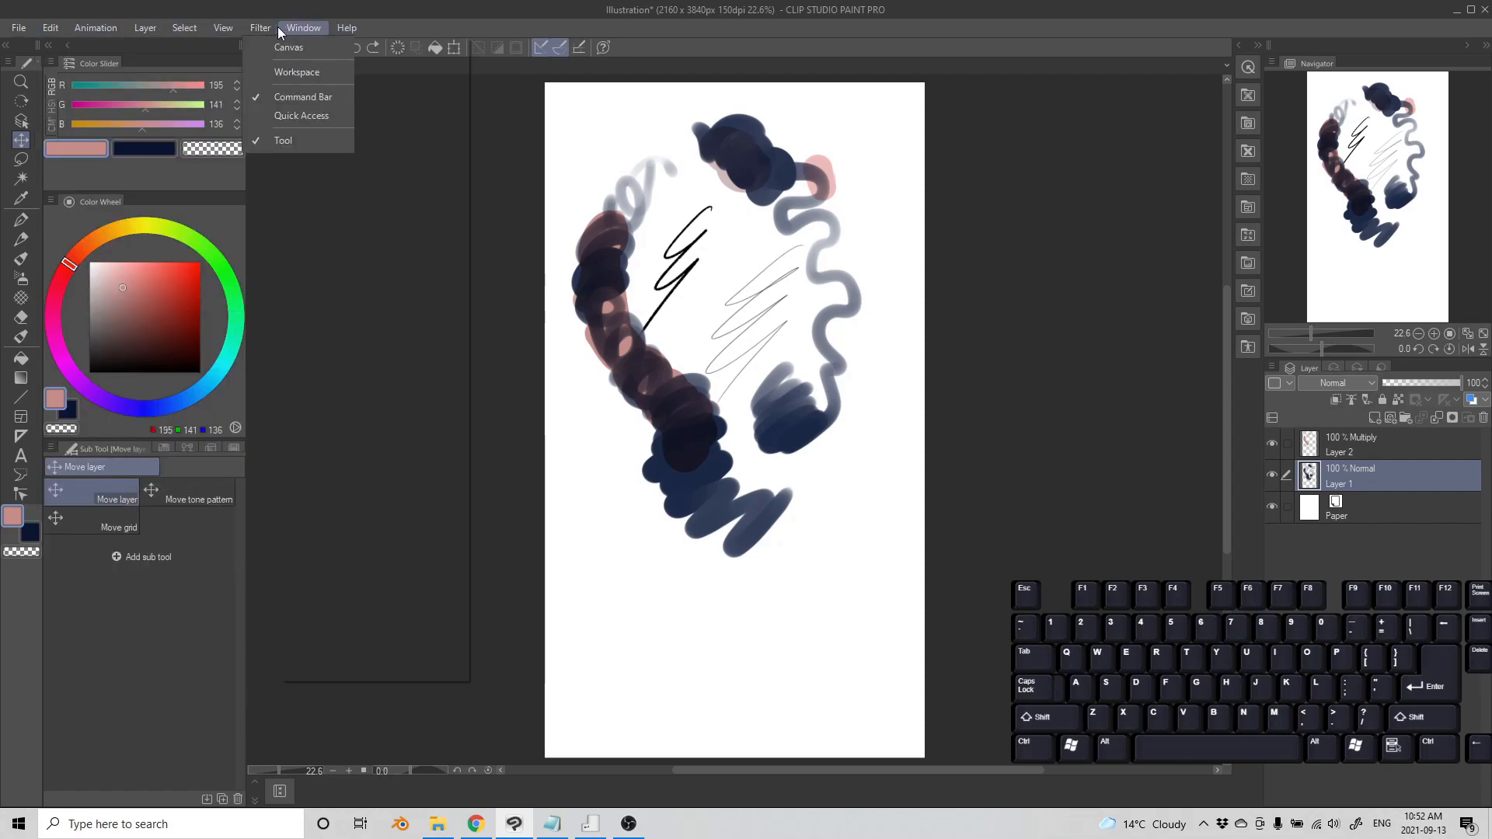
pyautogui.moveTo(52, 29)
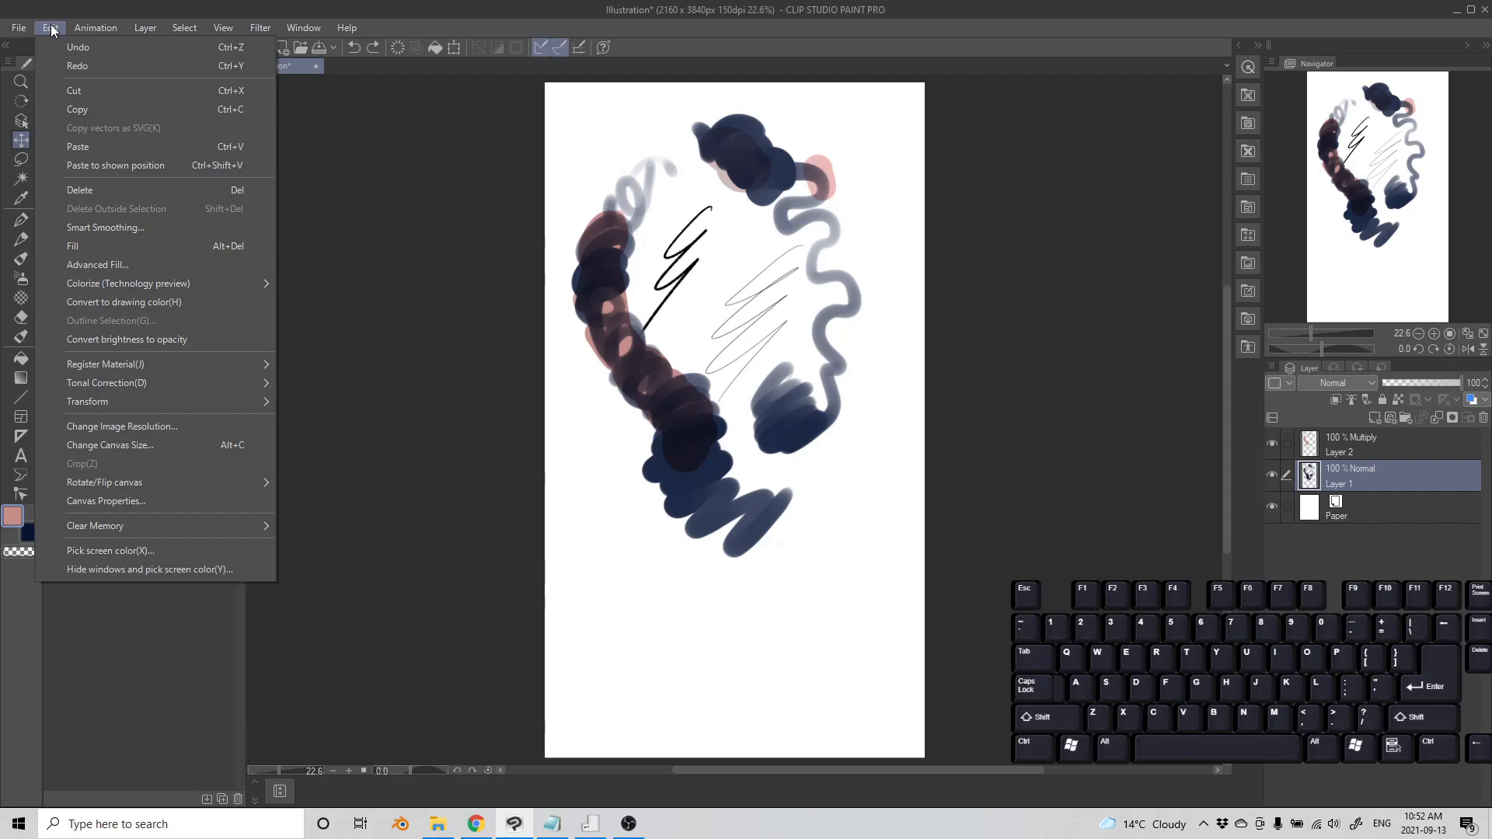
pyautogui.click(476, 10)
pyautogui.click(53, 28)
pyautogui.click(53, 28)
# Open Shortcut Settings, show the Menu commands category and expand the Edit group.
pyautogui.hotkey('ctrl', 'shift', 'alt', 'k')
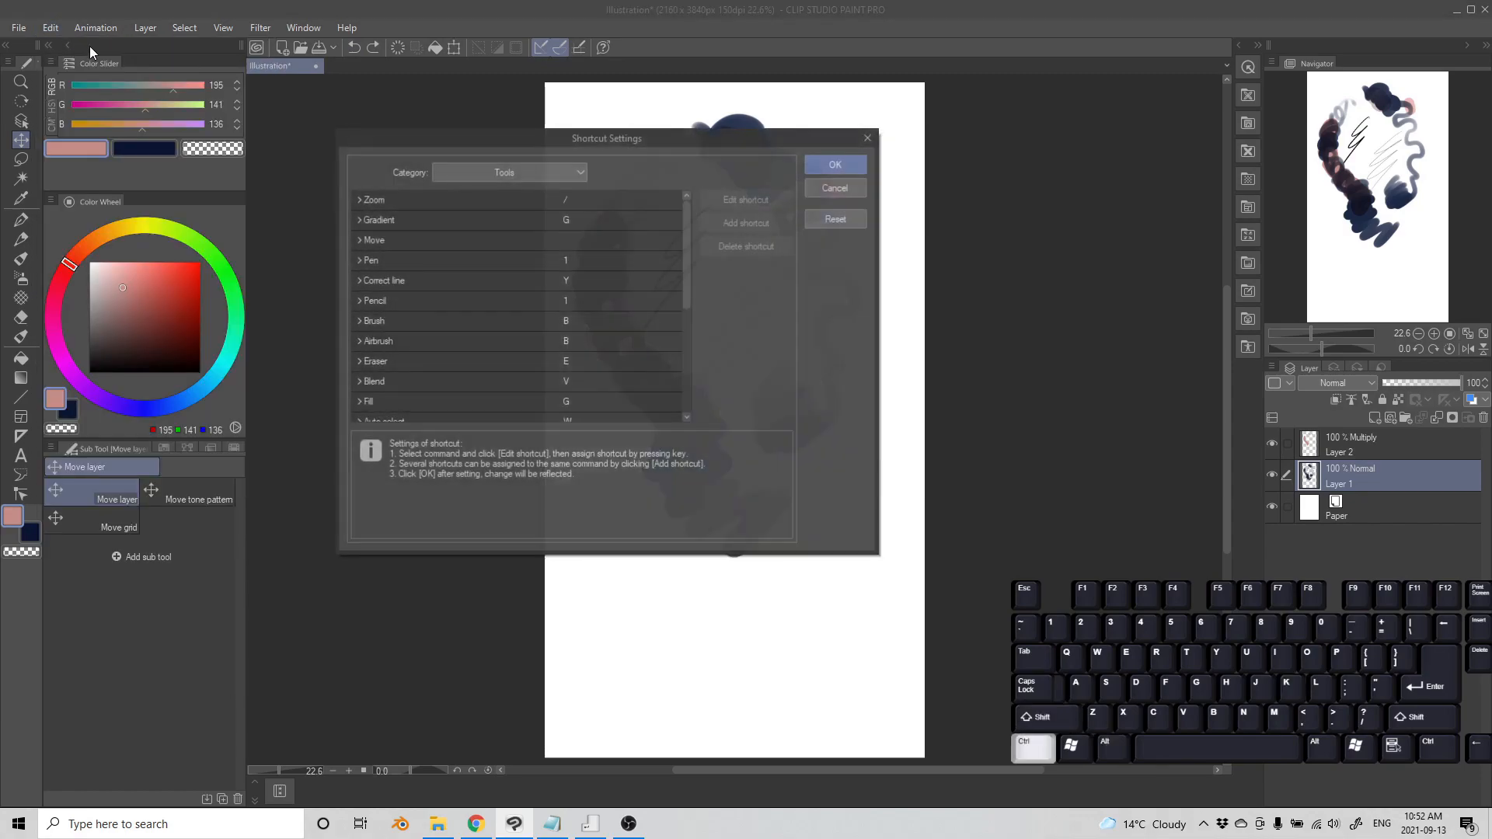
pyautogui.click(536, 172)
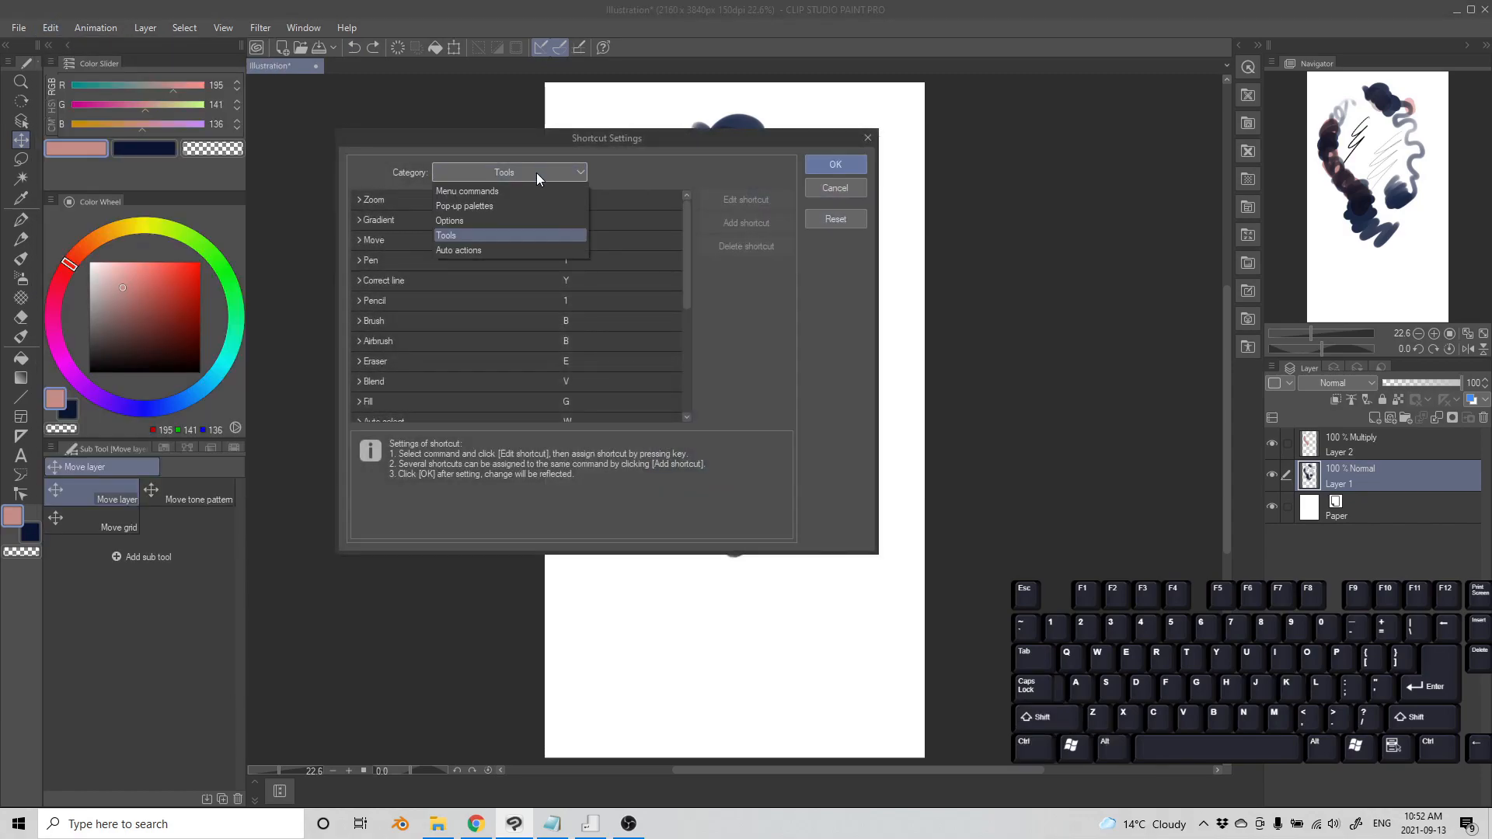
pyautogui.click(519, 197)
pyautogui.click(491, 281)
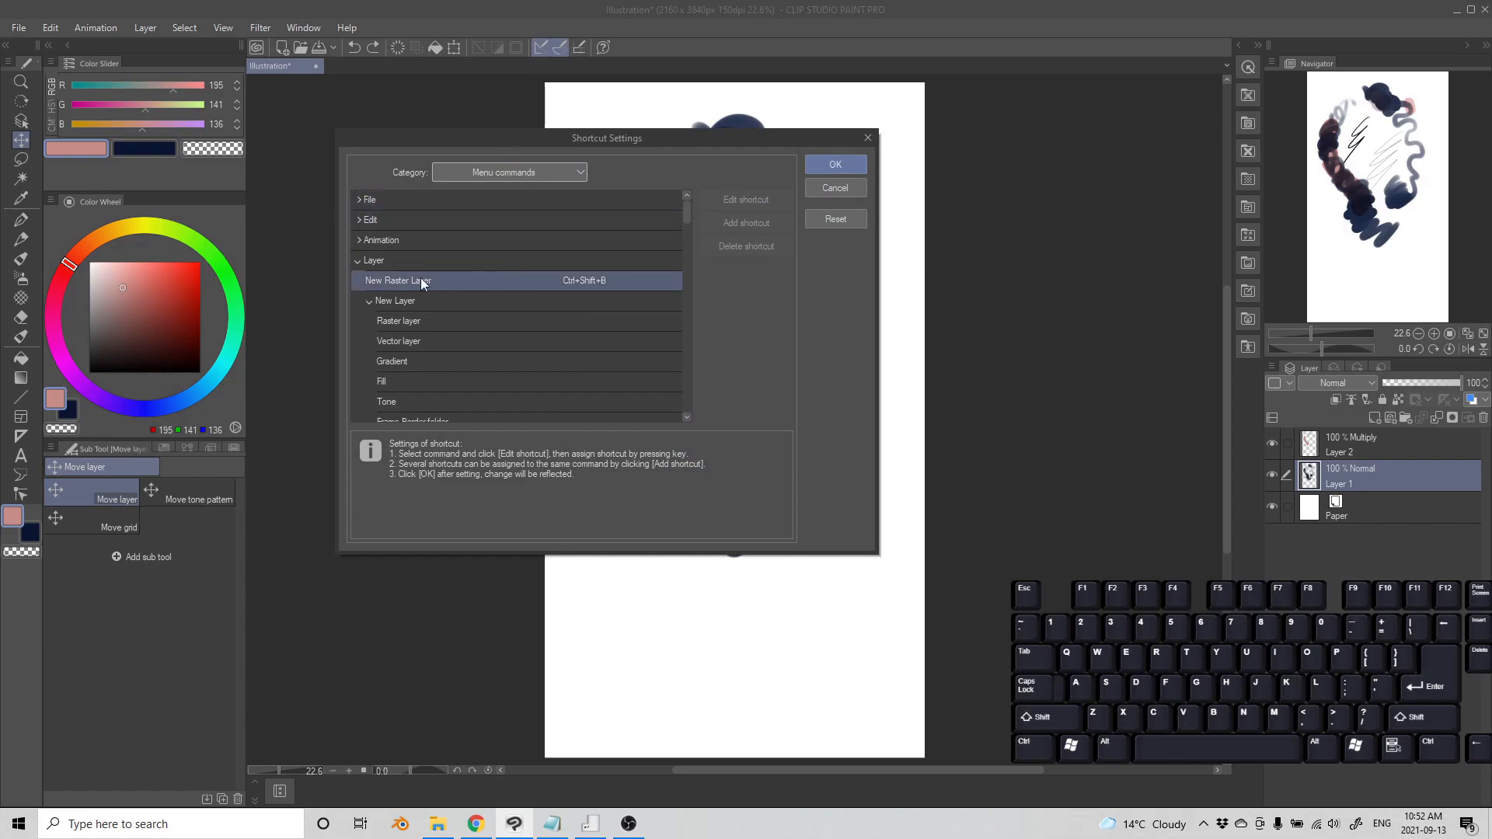
pyautogui.click(369, 240)
pyautogui.click(357, 219)
pyautogui.click(358, 220)
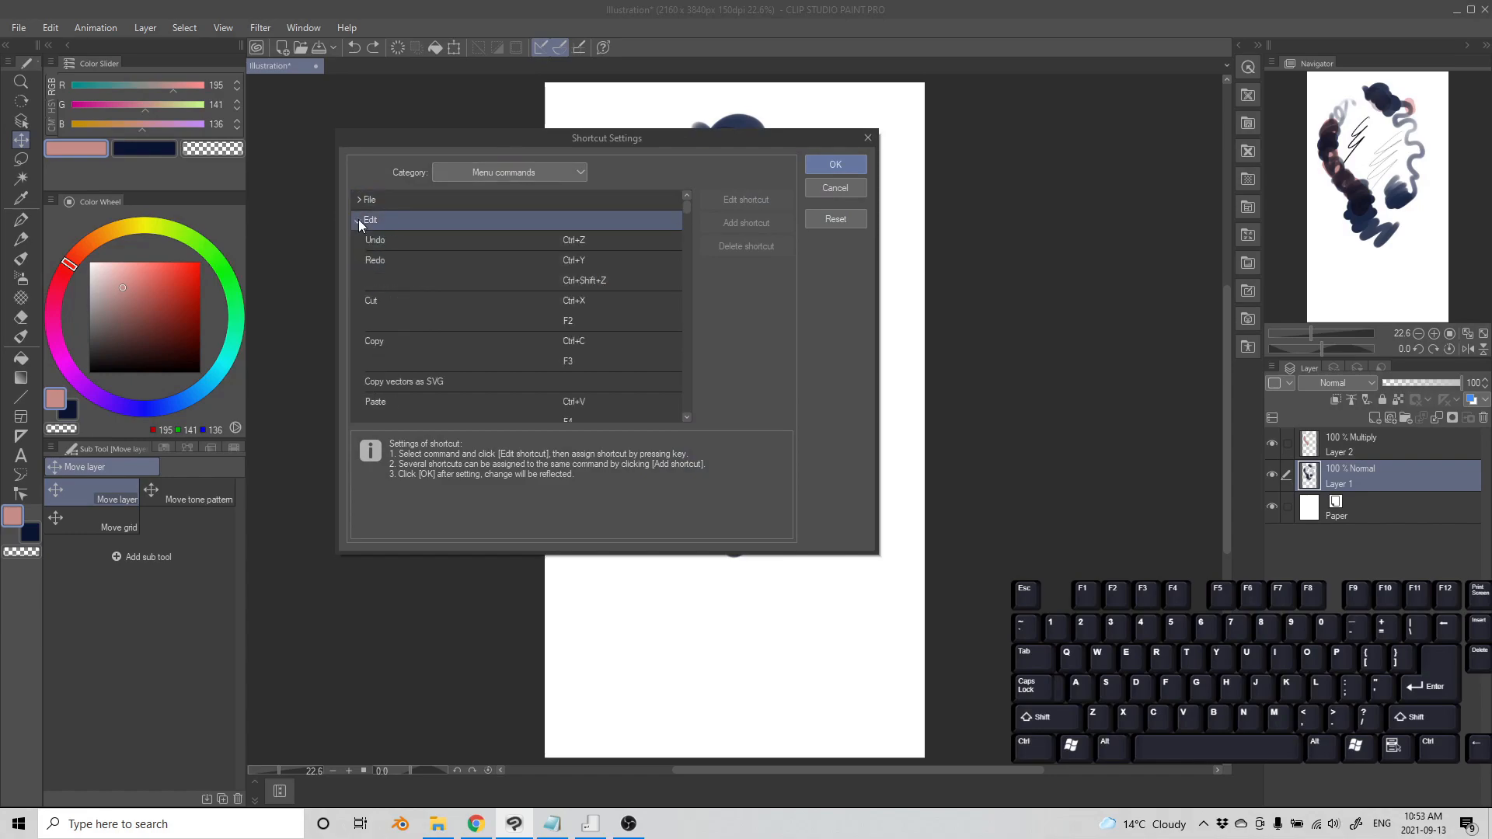
# Find the Change Canvas Size shortcut among the Edit commands and close the settings without changes.
pyautogui.scroll(-3, 503, 317)
pyautogui.scroll(-4, 494, 336)
pyautogui.scroll(-10, 498, 339)
pyautogui.scroll(-10, 498, 341)
pyautogui.scroll(-3, 497, 334)
pyautogui.click(495, 300)
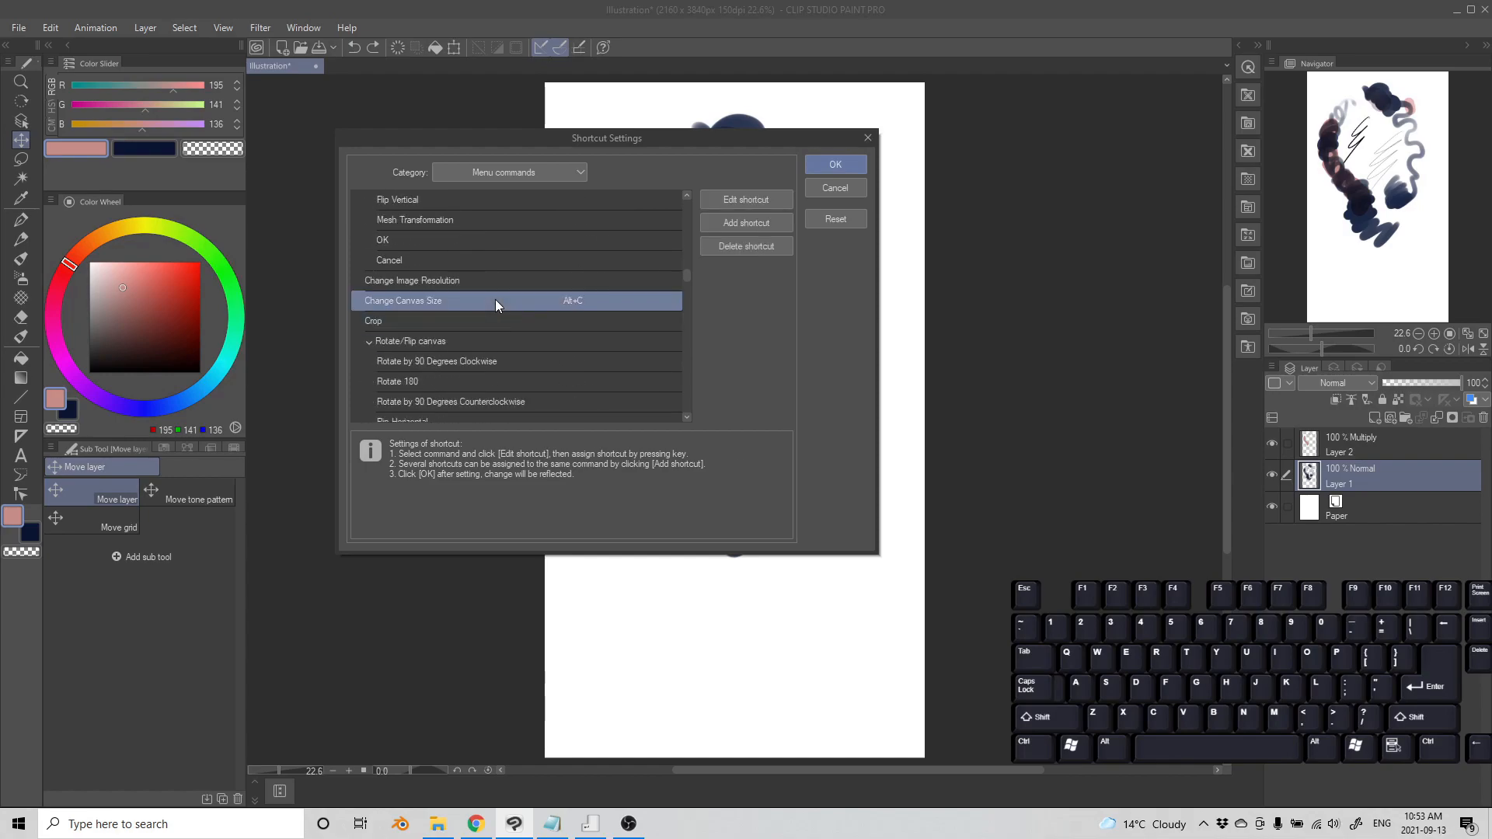
pyautogui.click(836, 188)
# Try widening the canvas to about 2893 px with Change Canvas Size, cancel, and repeat the trial once, cancelling again.
pyautogui.hotkey('alt', 'c')
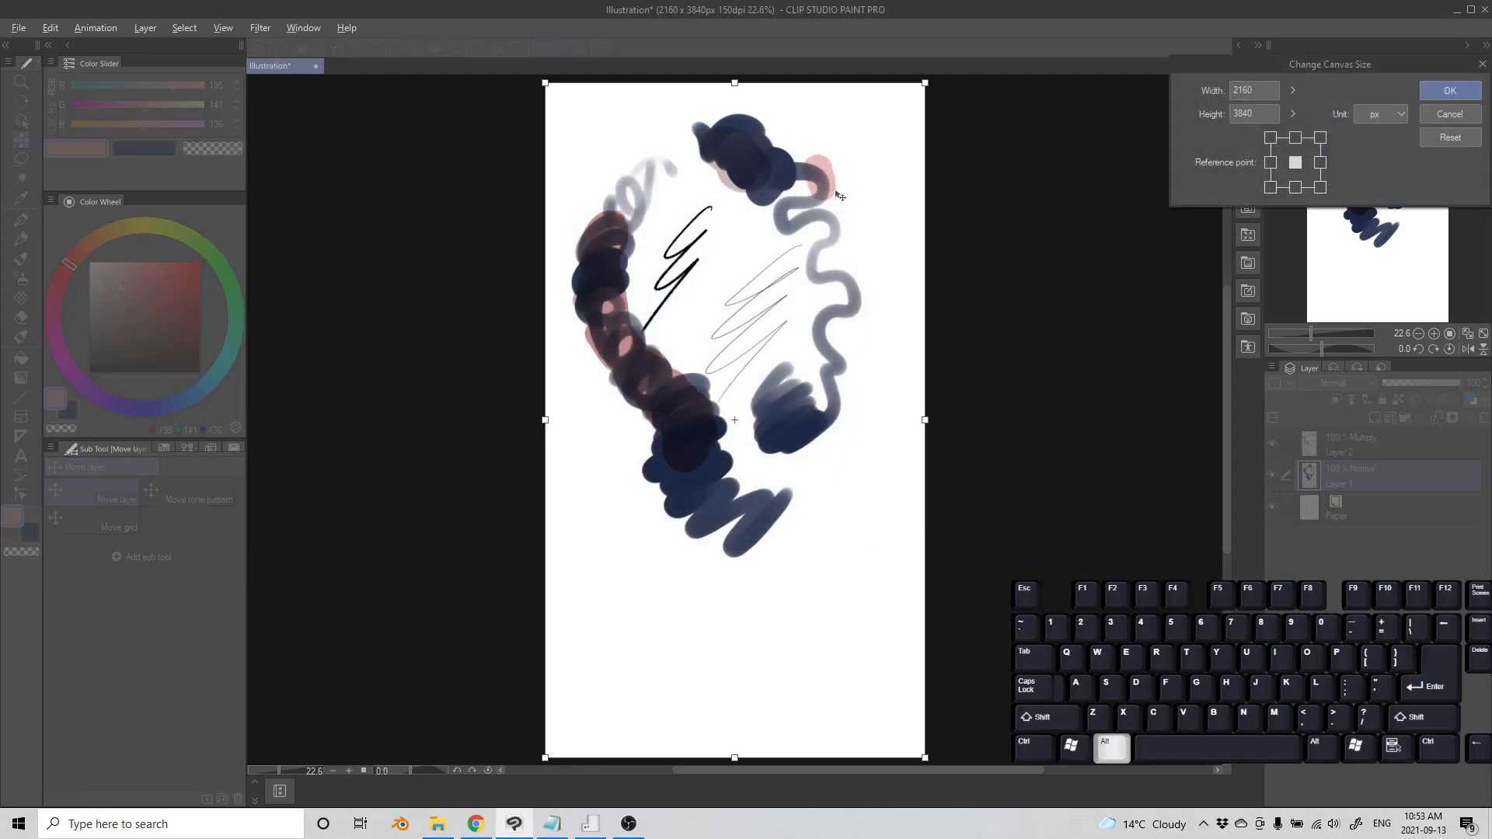
pyautogui.moveTo(925, 419); pyautogui.dragTo(1053, 420)
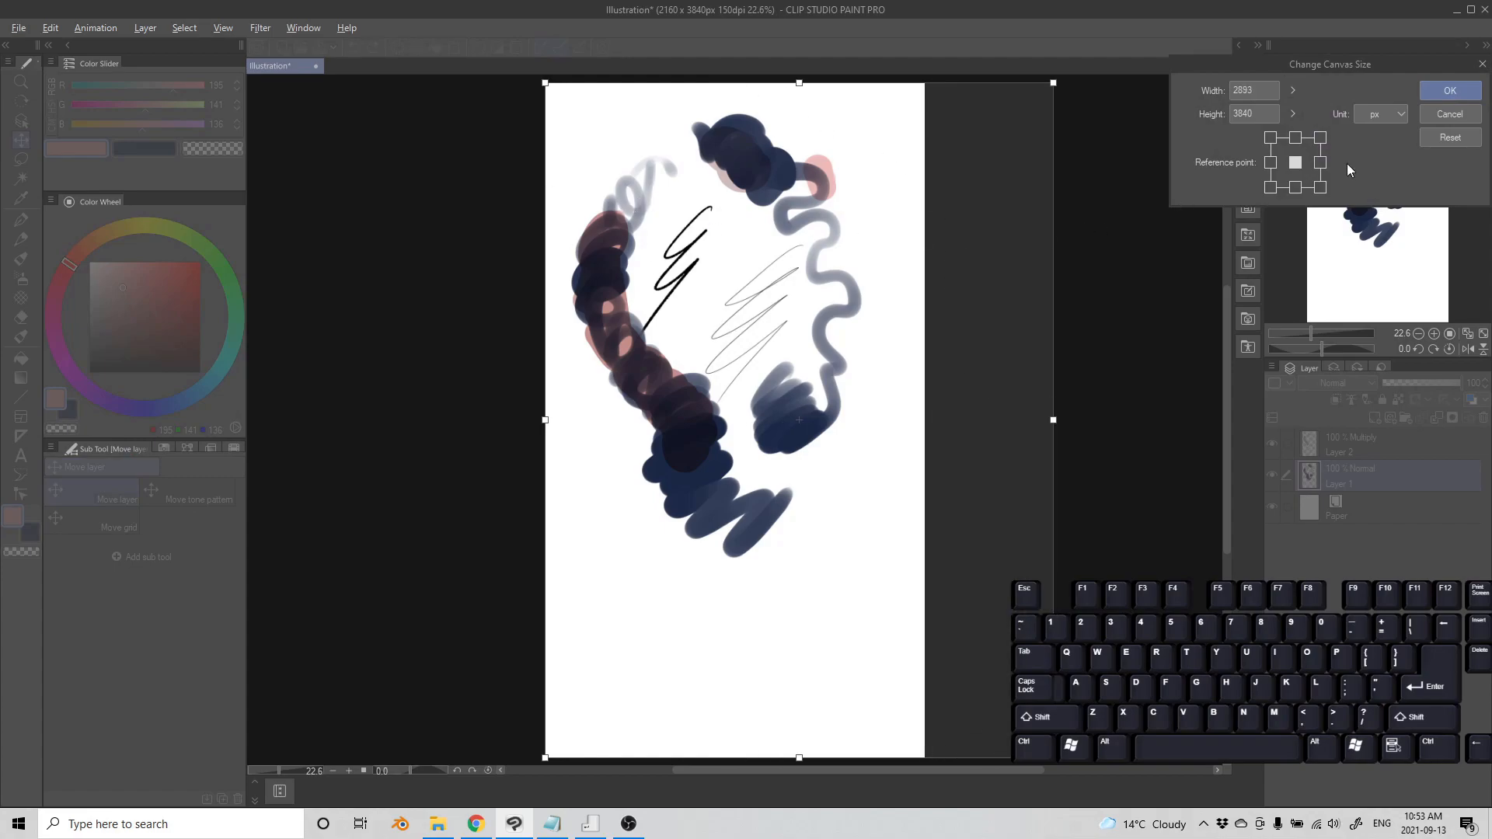
pyautogui.click(1449, 115)
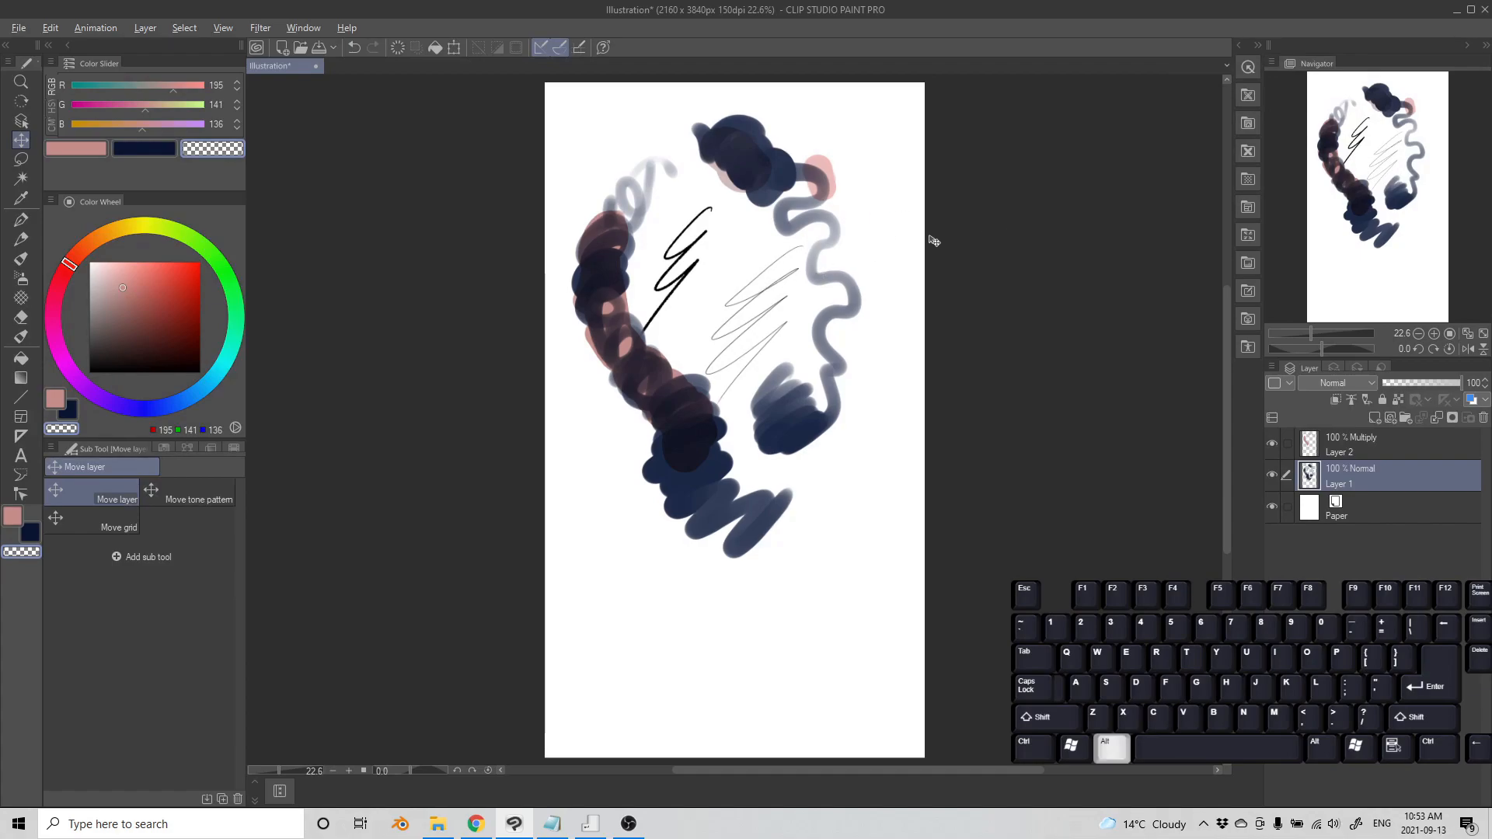
pyautogui.hotkey('ctrl', 'alt', 'c')
pyautogui.moveTo(925, 419); pyautogui.dragTo(1005, 389)
pyautogui.click(1449, 115)
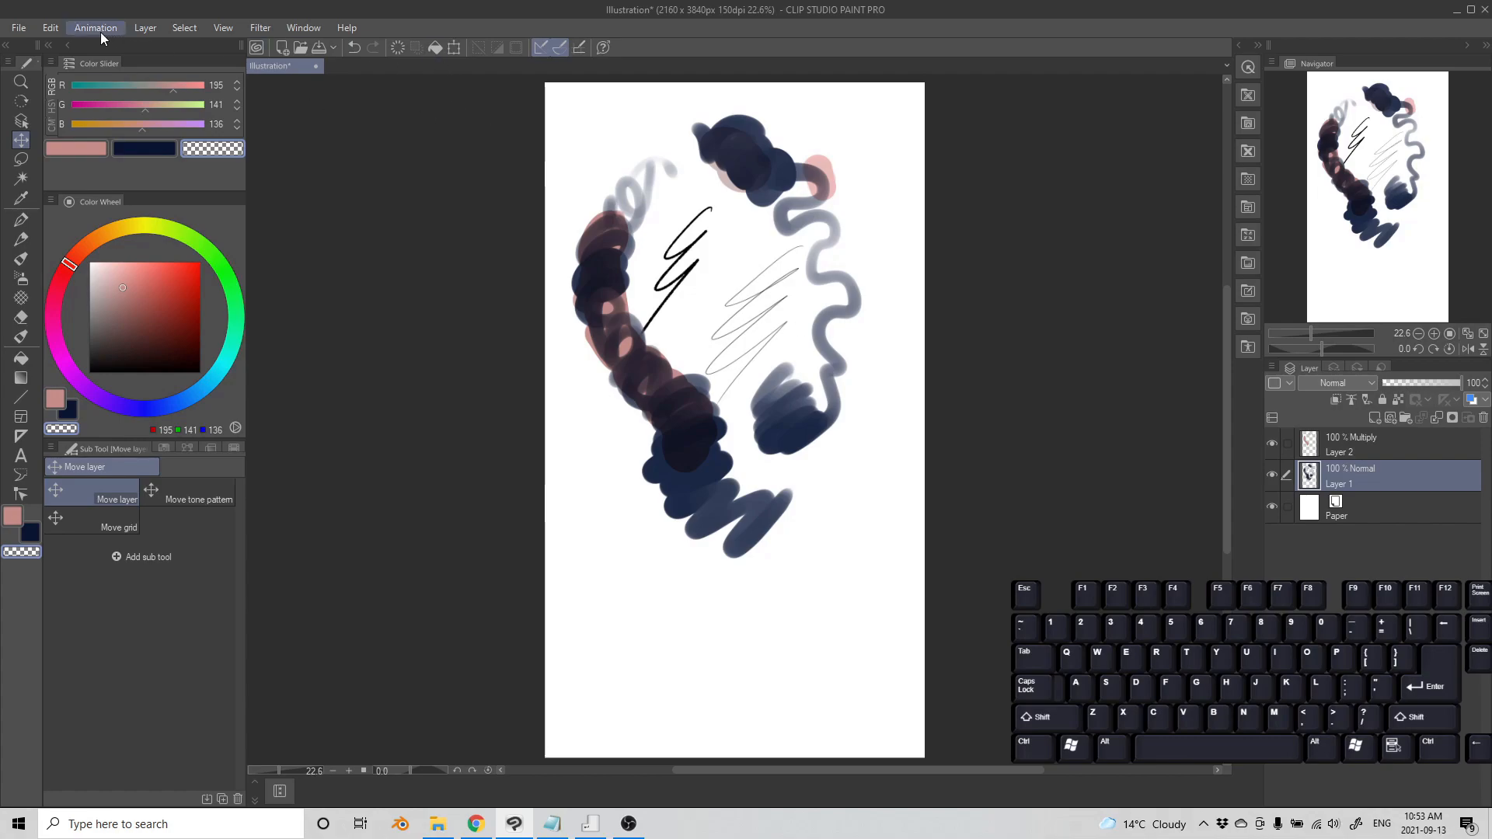
# Try exporting the illustration as a single-layer PNG and cancel the export.
pyautogui.click(19, 29)
pyautogui.click(19, 29)
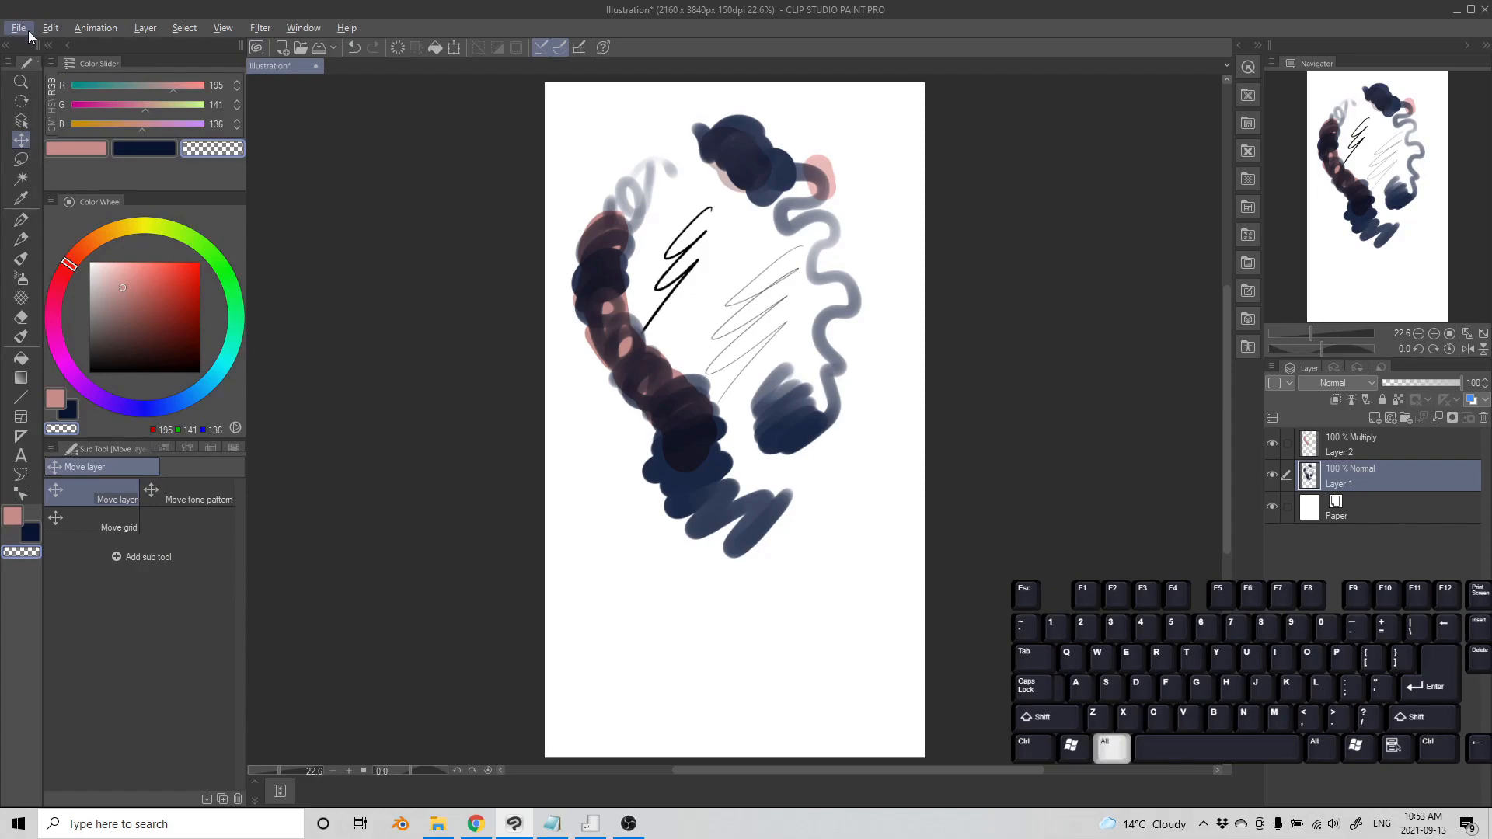
pyautogui.hotkey('ctrl', 'alt', 's')
pyautogui.click(692, 394)
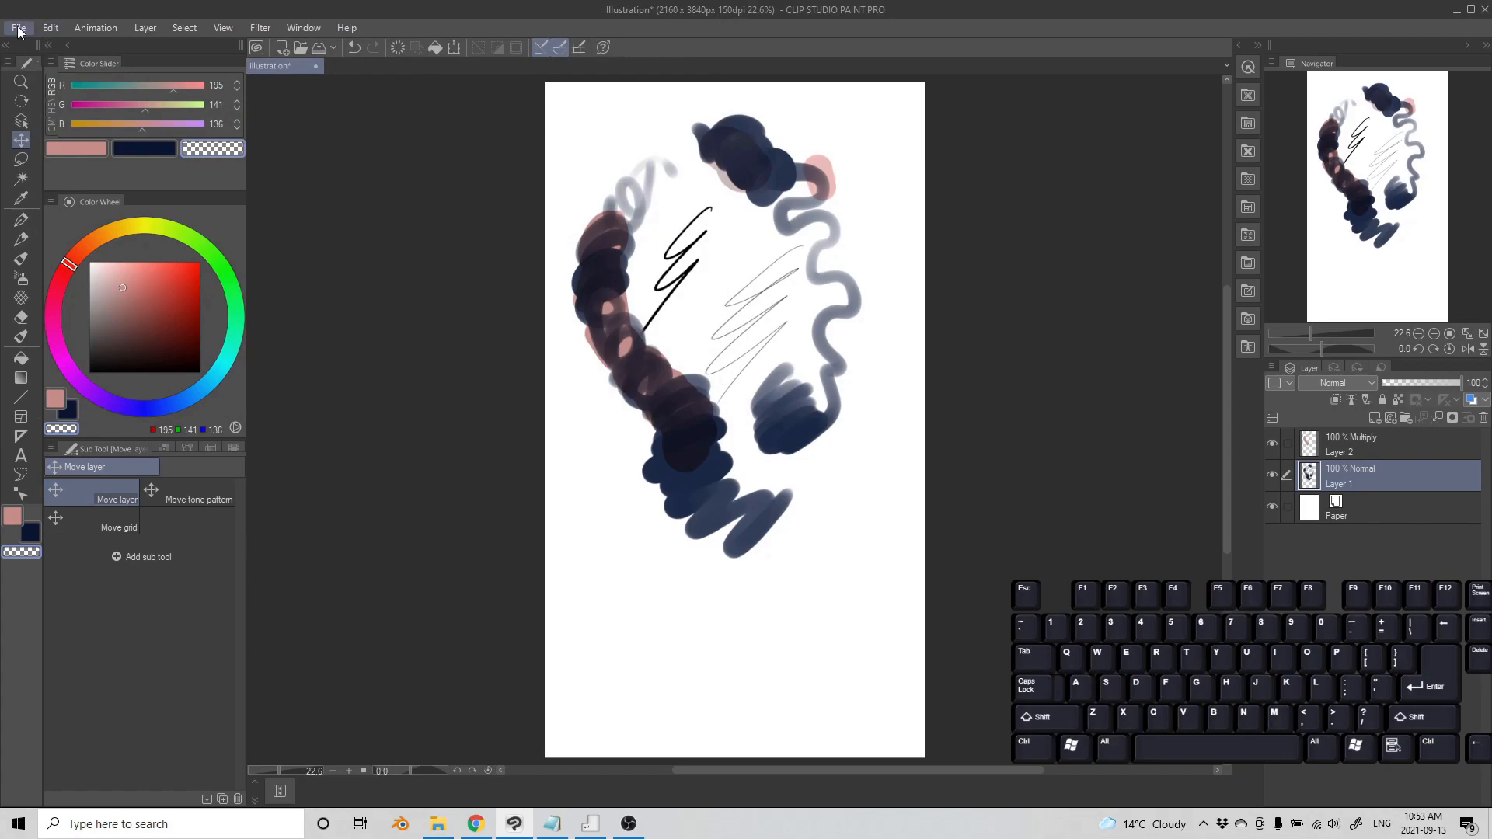
# Examine the shortcuts listed beside the Export (Single Layer) formats and the Edit commands.
pyautogui.click(19, 30)
pyautogui.moveTo(188, 227)
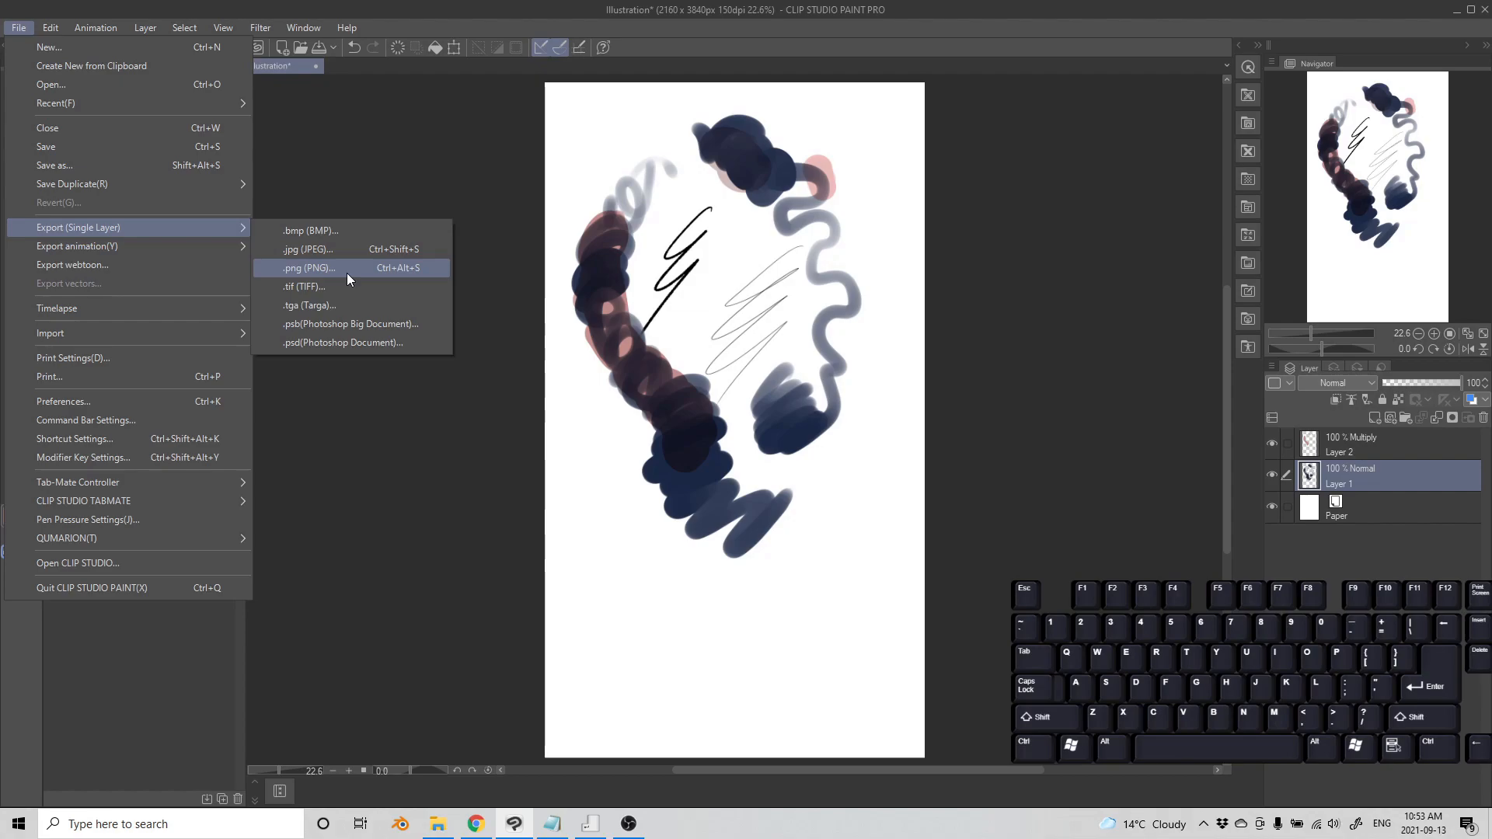
pyautogui.click(376, 155)
pyautogui.click(47, 30)
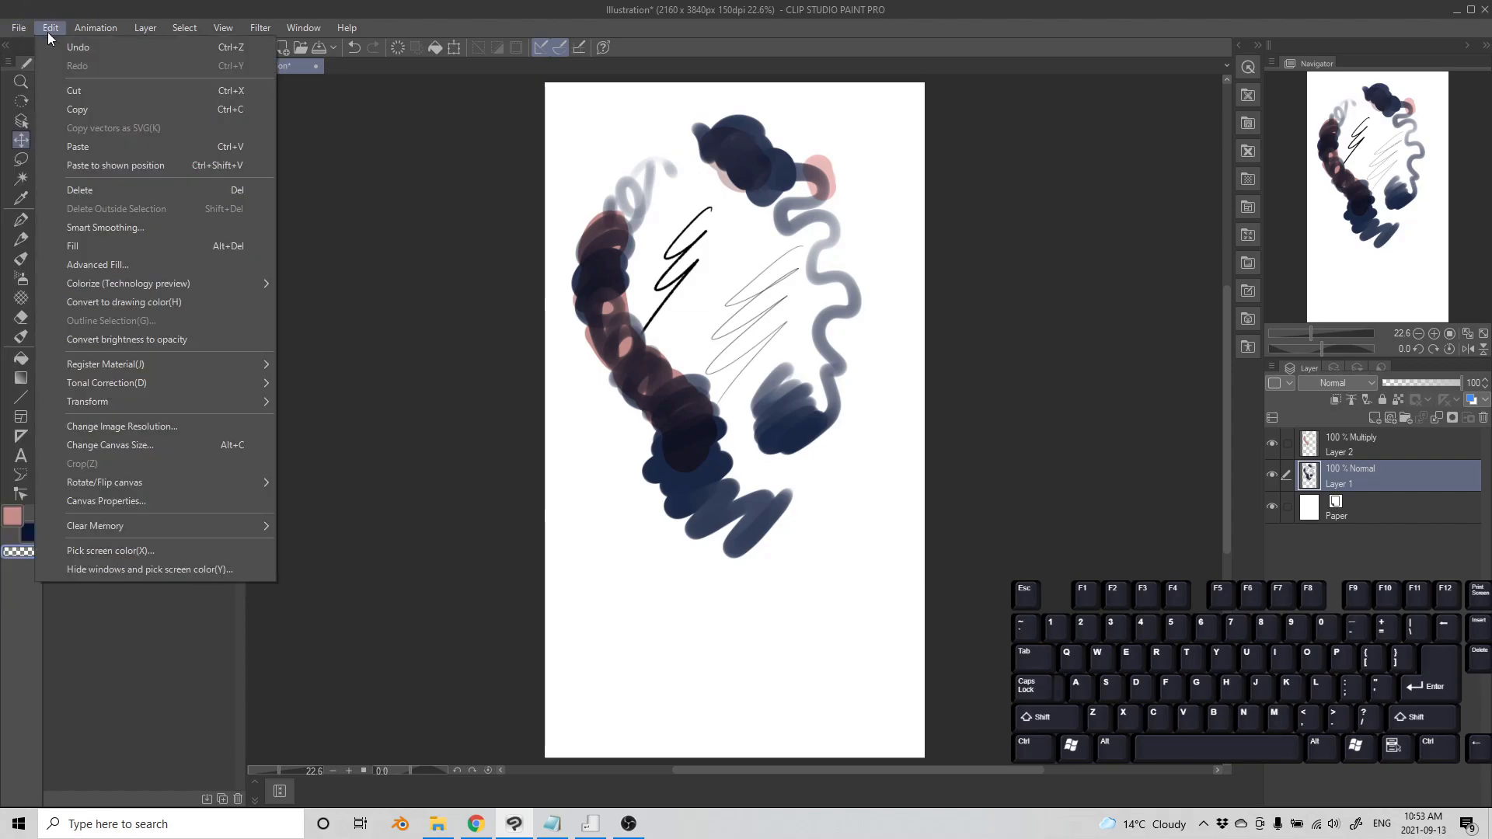
pyautogui.click(386, 253)
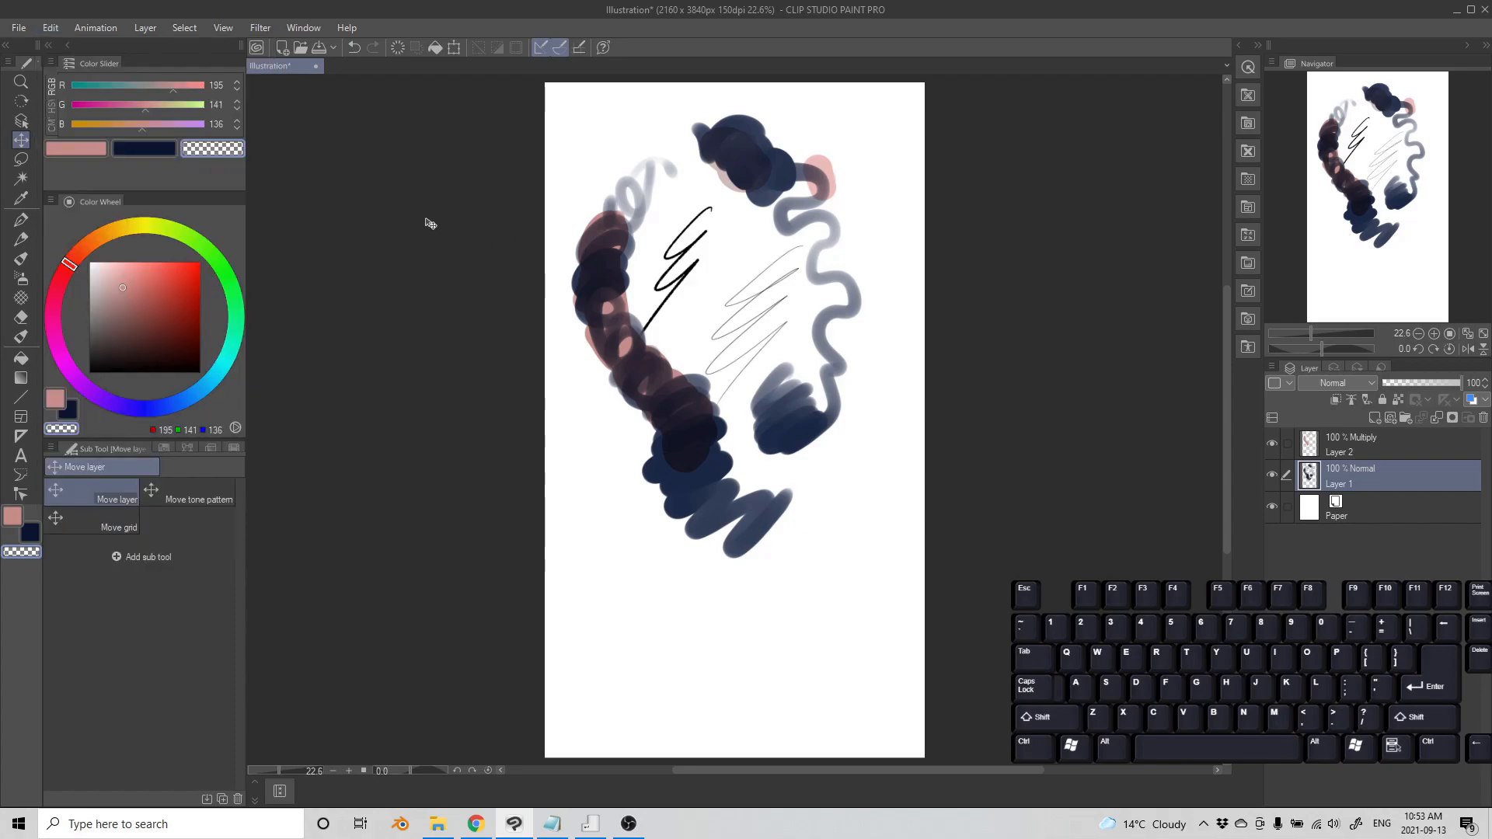
# Review the File group's Export (Single Layer) shortcuts under Menu commands in Shortcut Settings, and close the settings without changes.
pyautogui.hotkey('ctrl', 'shift', 'alt', 'k')
pyautogui.click(481, 171)
pyautogui.click(482, 191)
pyautogui.click(359, 200)
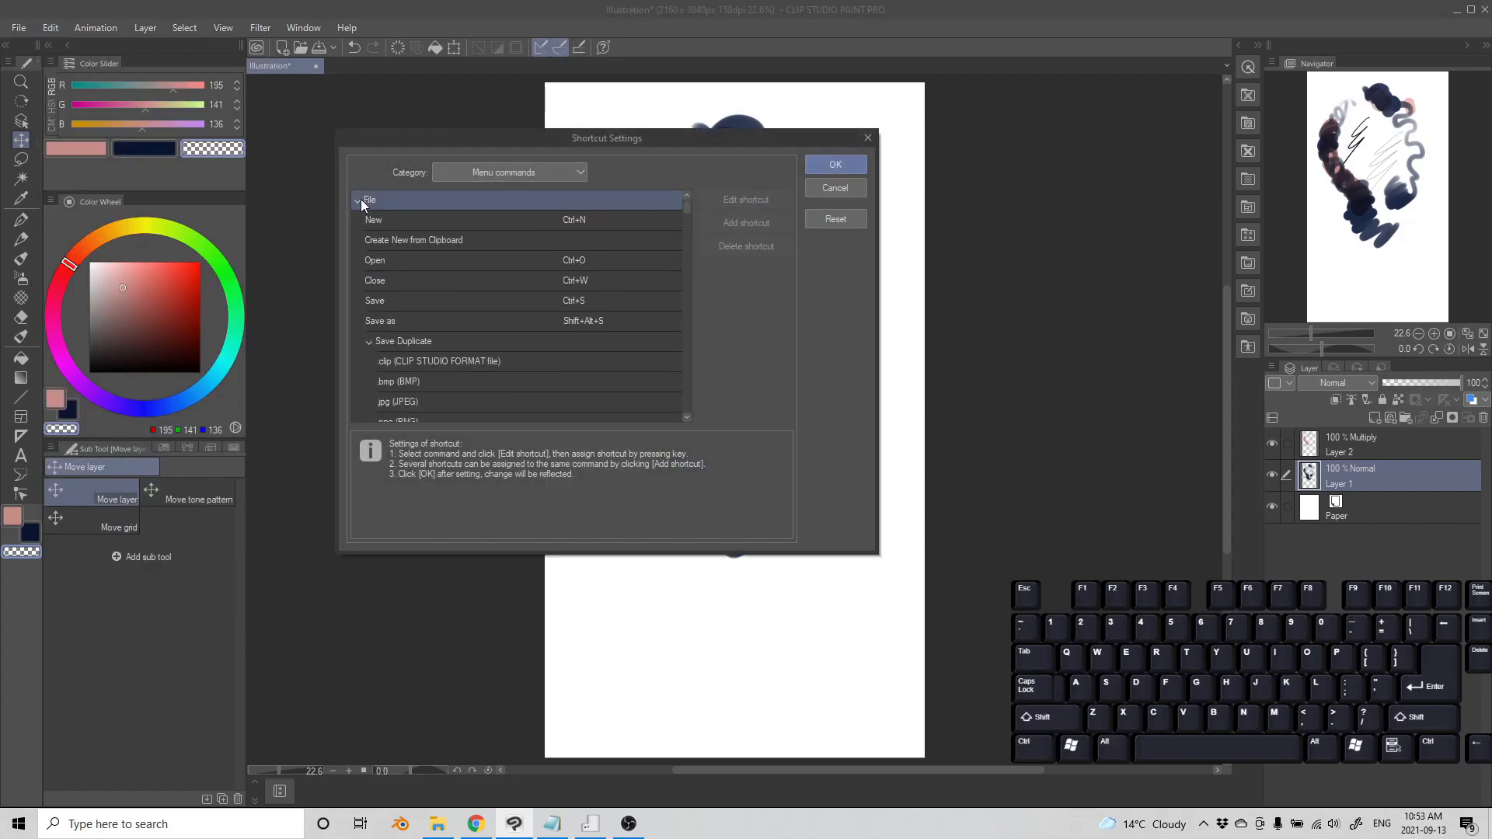
pyautogui.click(365, 339)
pyautogui.scroll(-1, 418, 341)
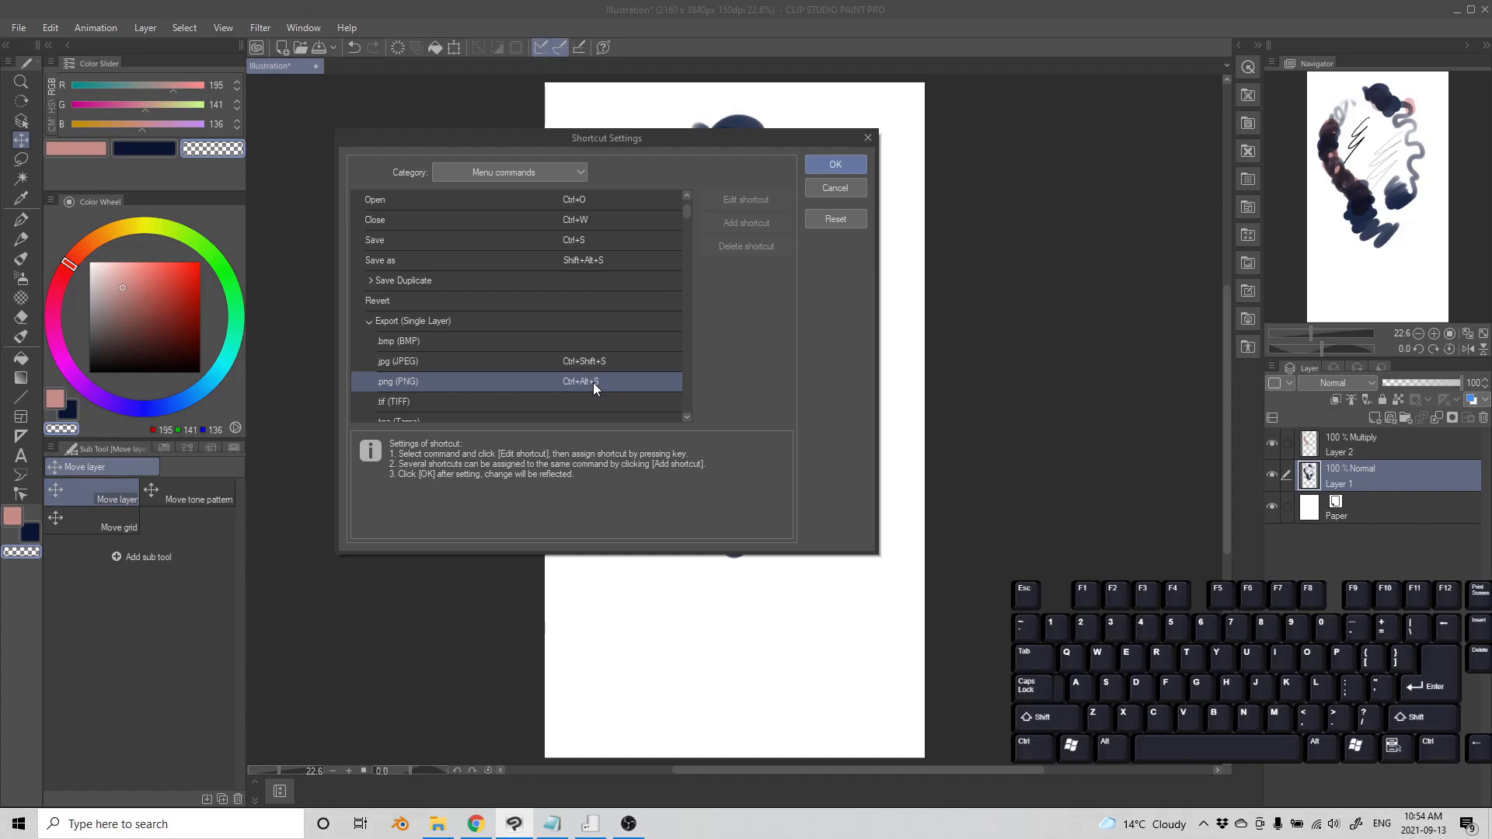
pyautogui.scroll(-2, 612, 344)
pyautogui.click(614, 343)
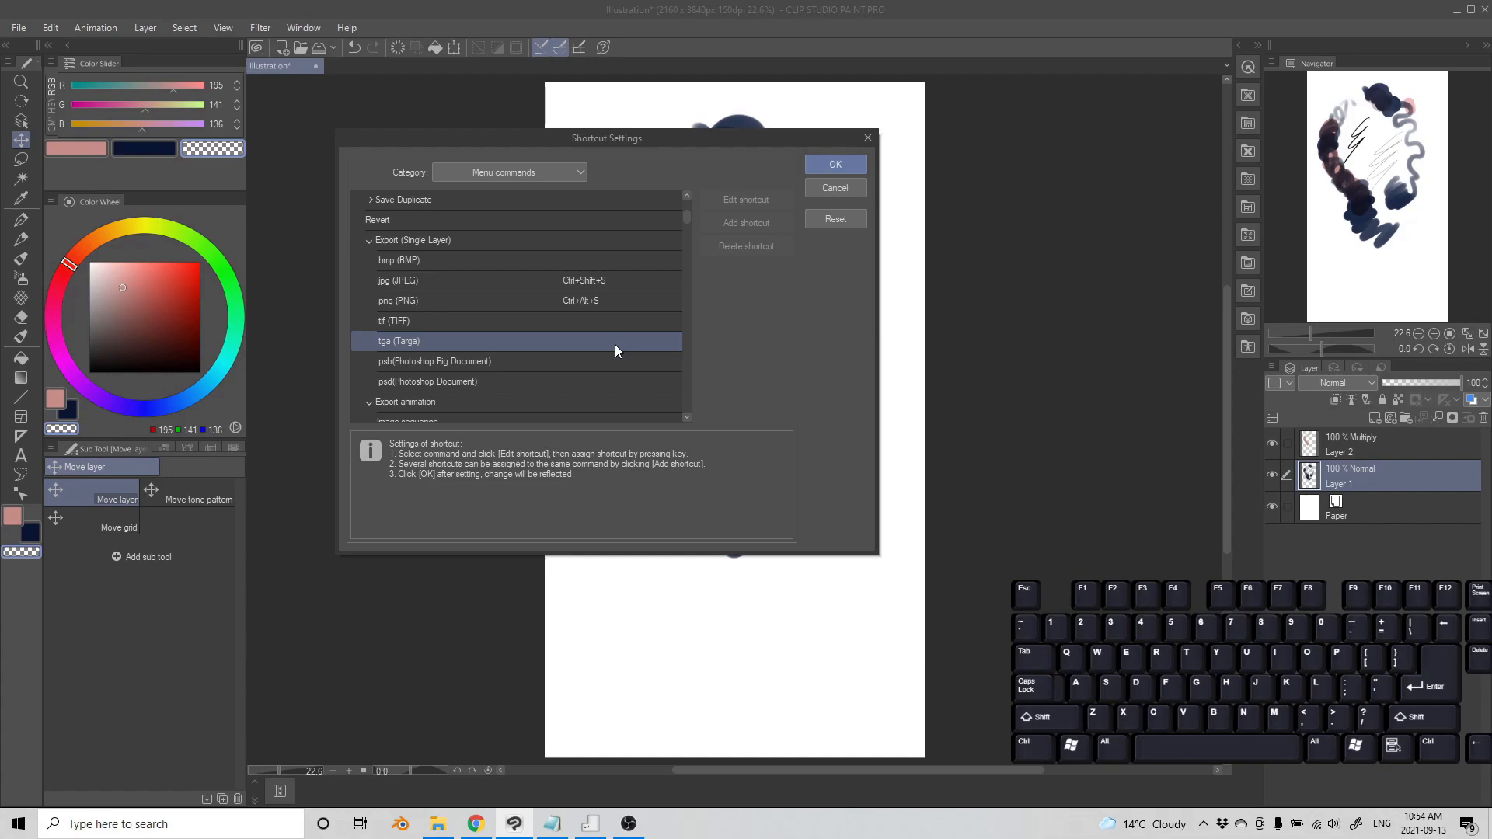
pyautogui.click(830, 188)
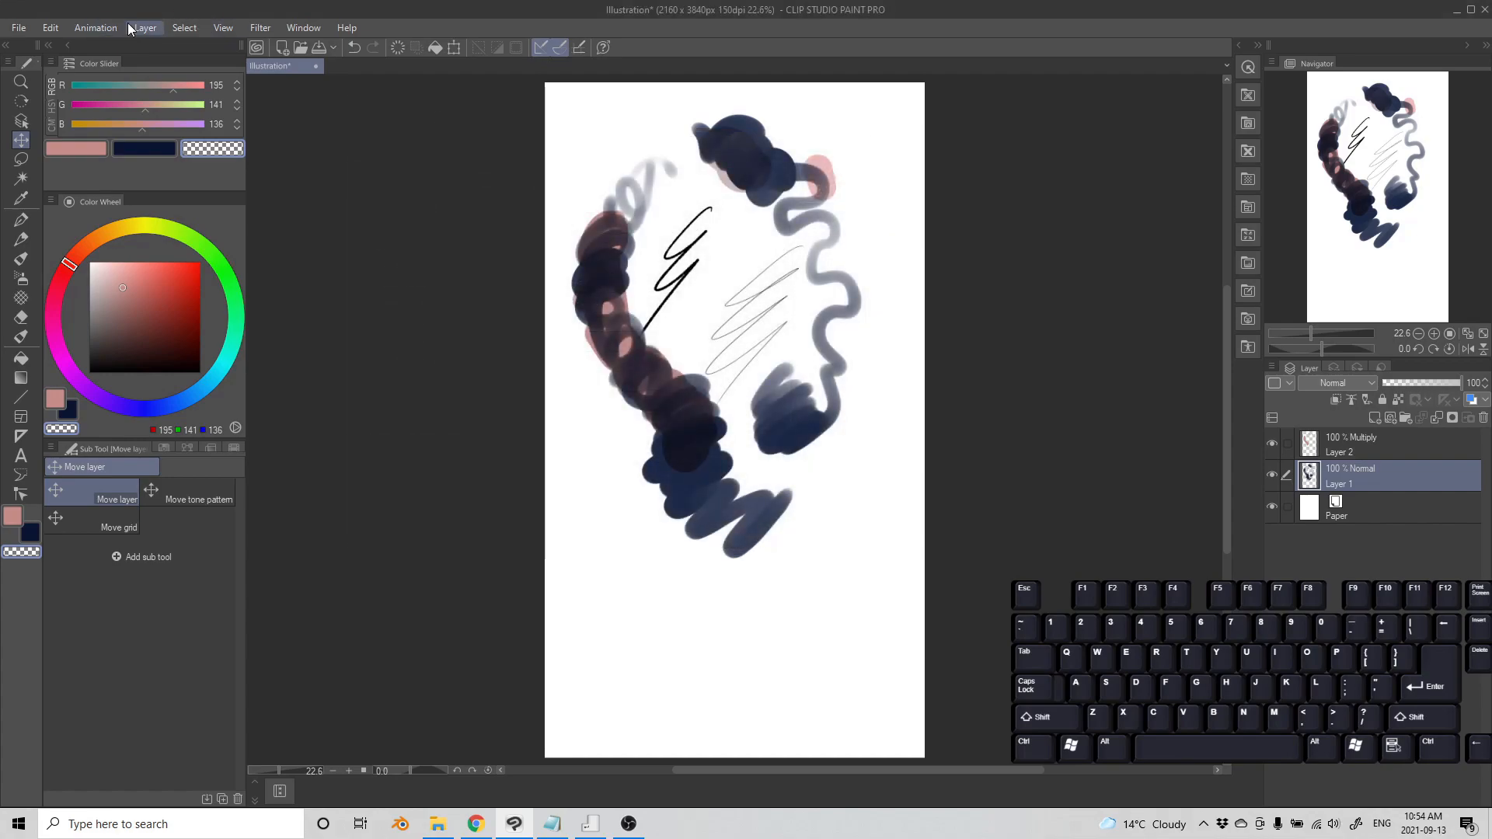
# Review the Edit group's shortcuts under Menu commands in Shortcut Settings, from Undo and Redo through Tonal Correction, and collapse the group.
pyautogui.click(18, 27)
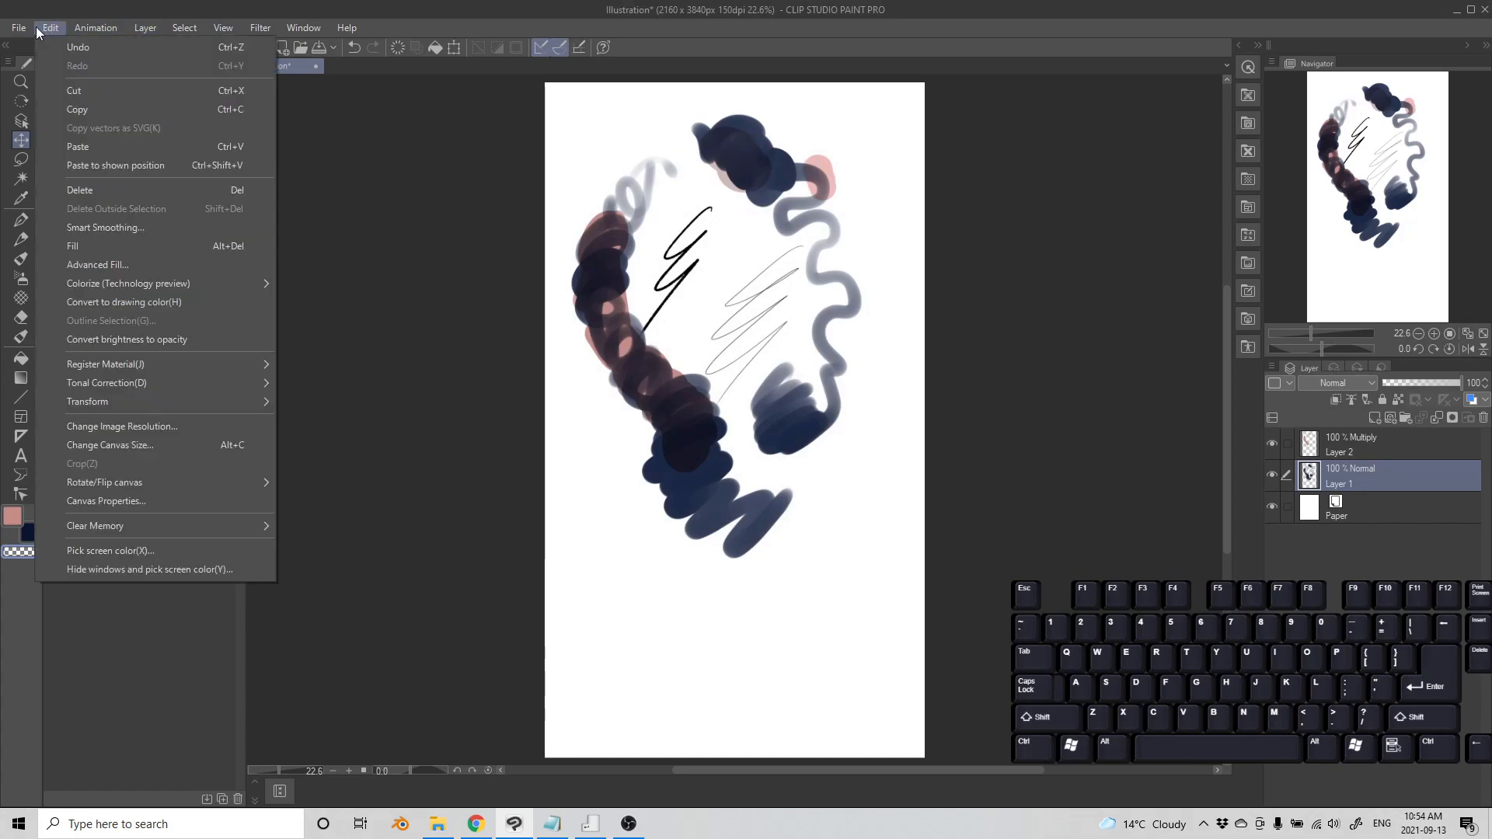
pyautogui.click(212, 437)
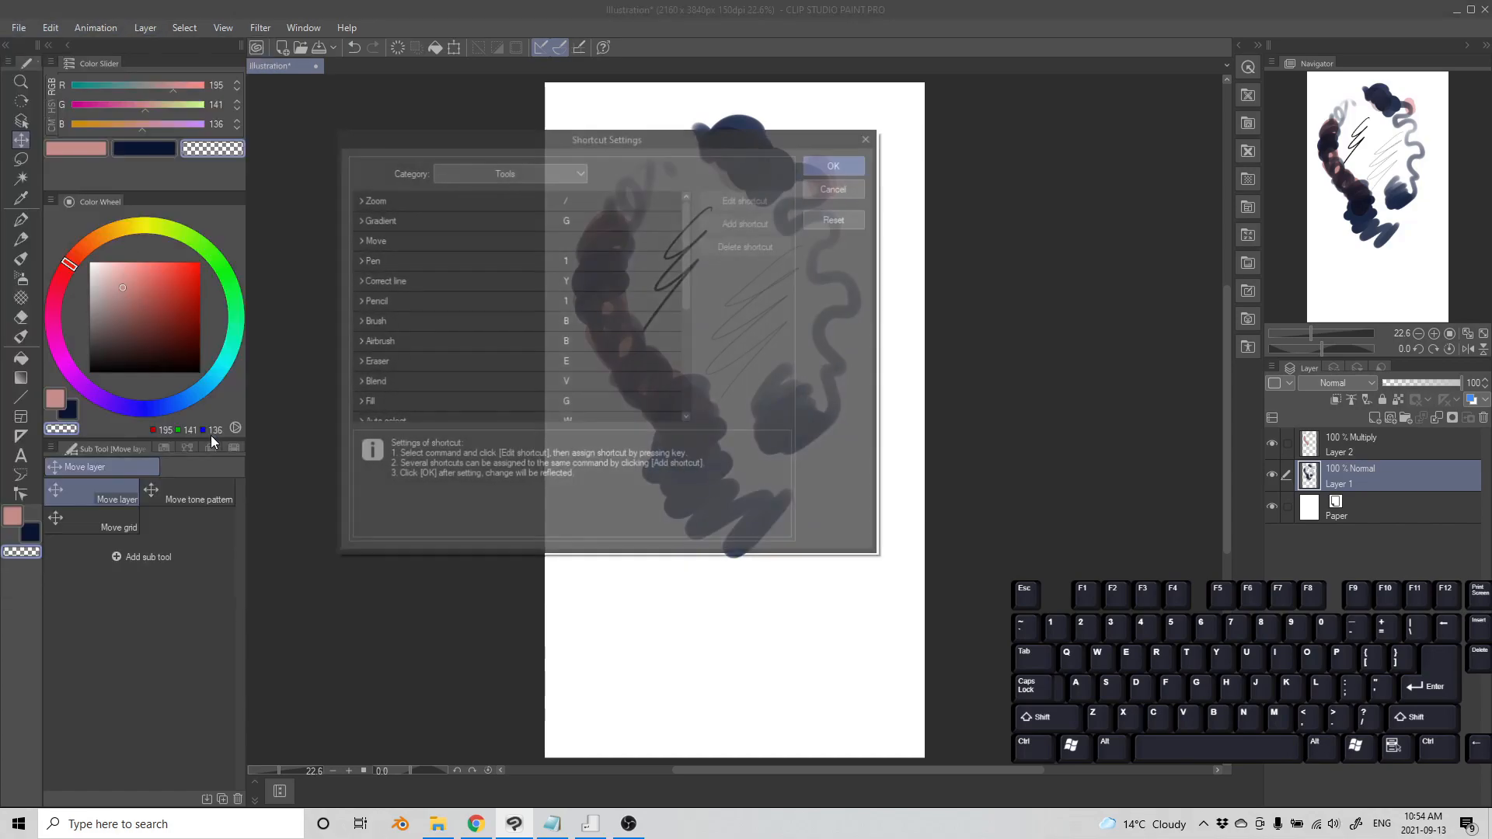
pyautogui.click(547, 171)
pyautogui.click(478, 191)
pyautogui.click(475, 172)
pyautogui.click(474, 171)
pyautogui.click(359, 220)
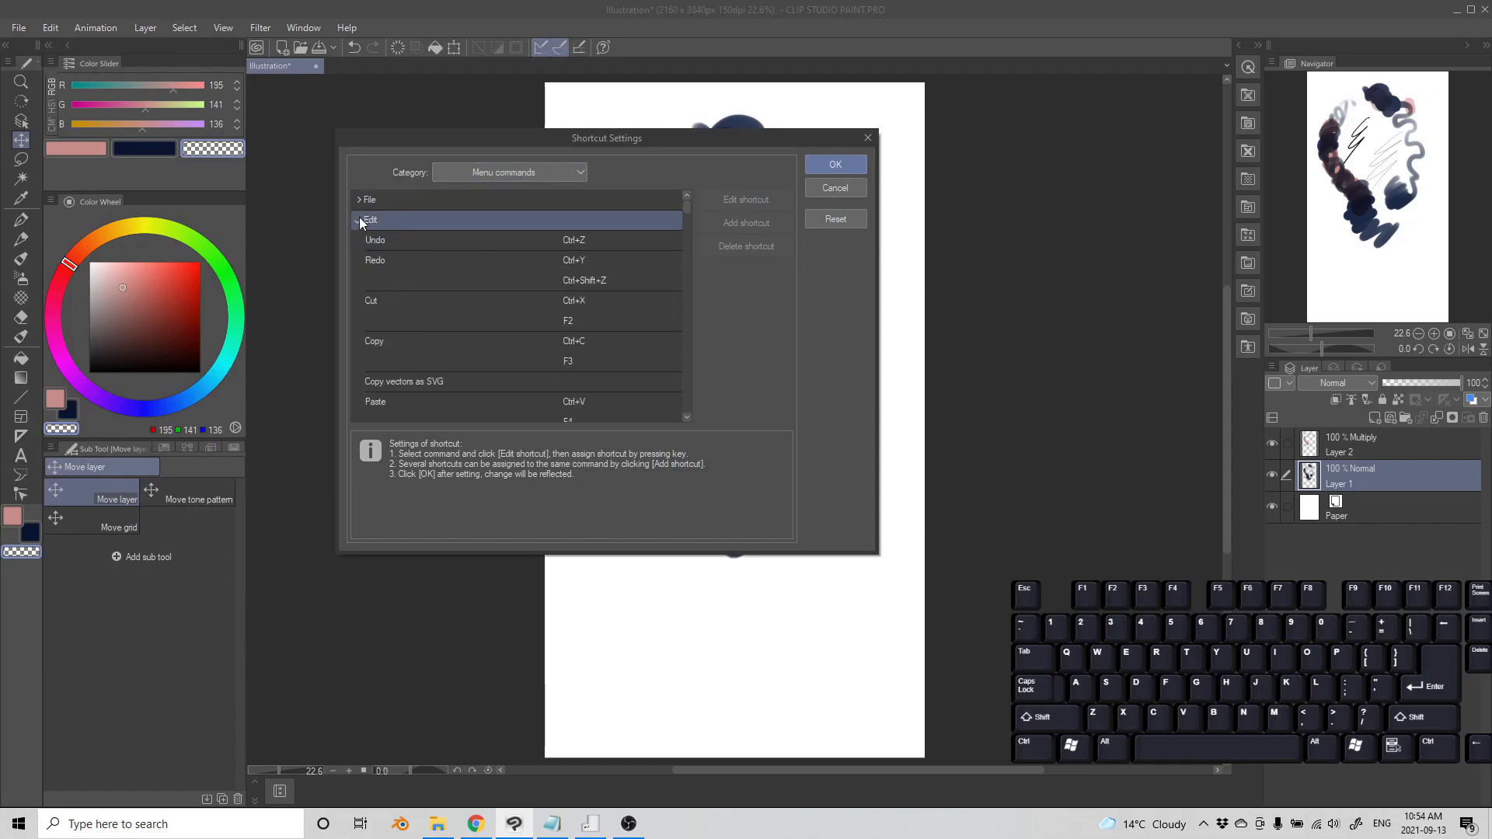
pyautogui.scroll(-15, 501, 295)
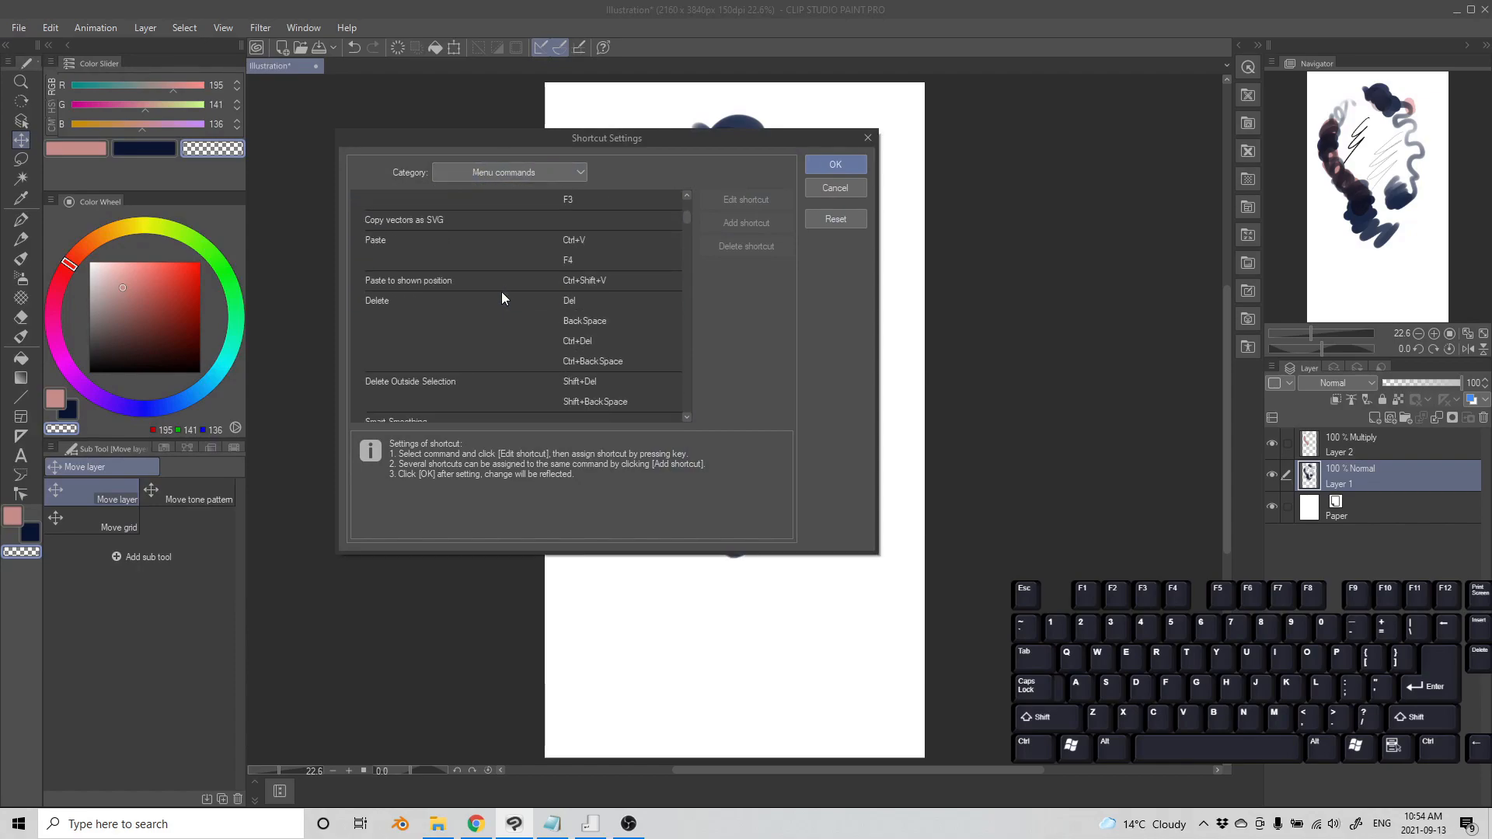
pyautogui.scroll(9, 501, 292)
pyautogui.scroll(-15, 504, 295)
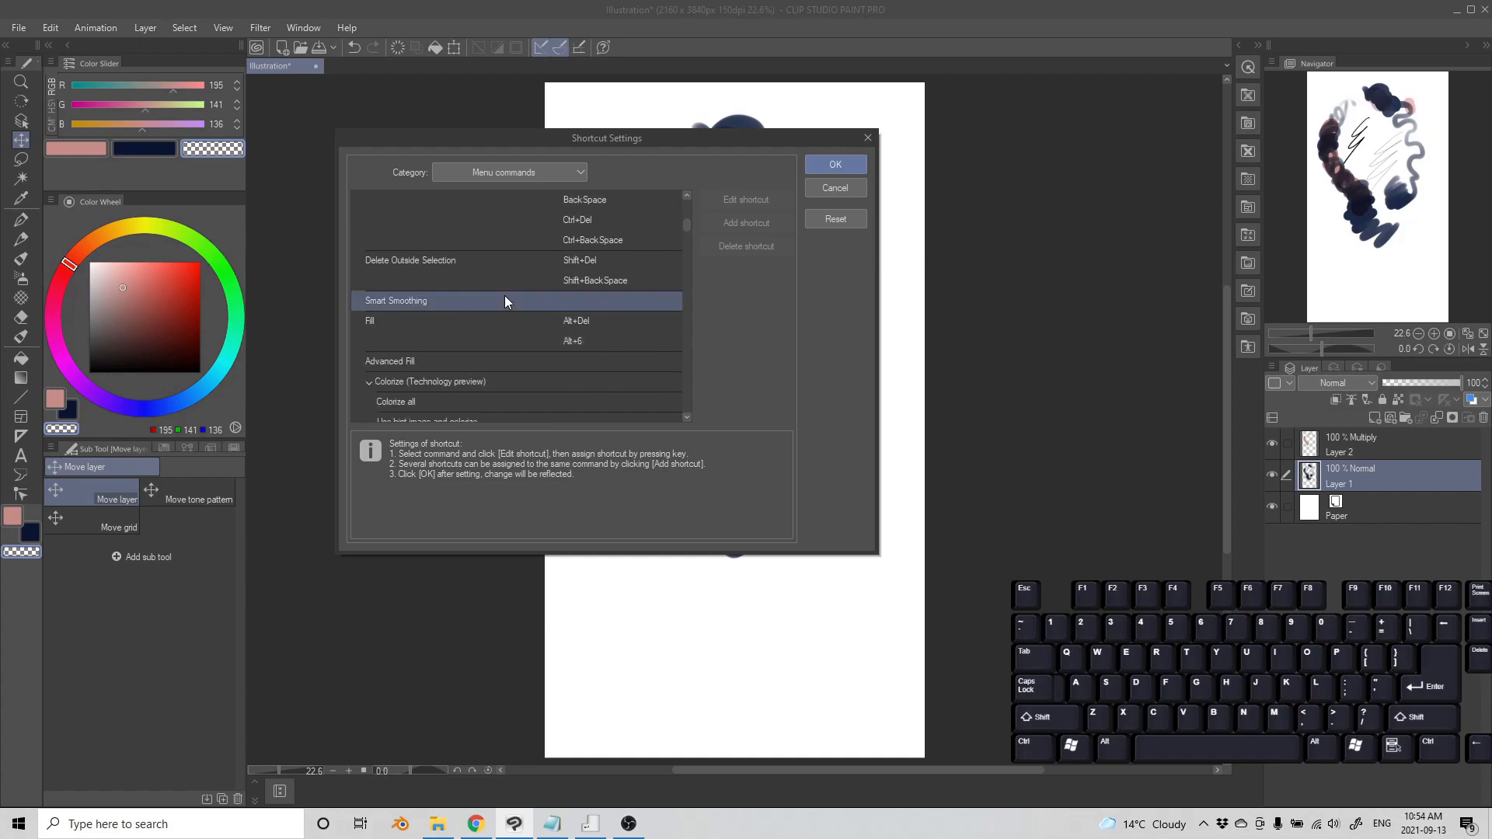
pyautogui.scroll(5, 494, 300)
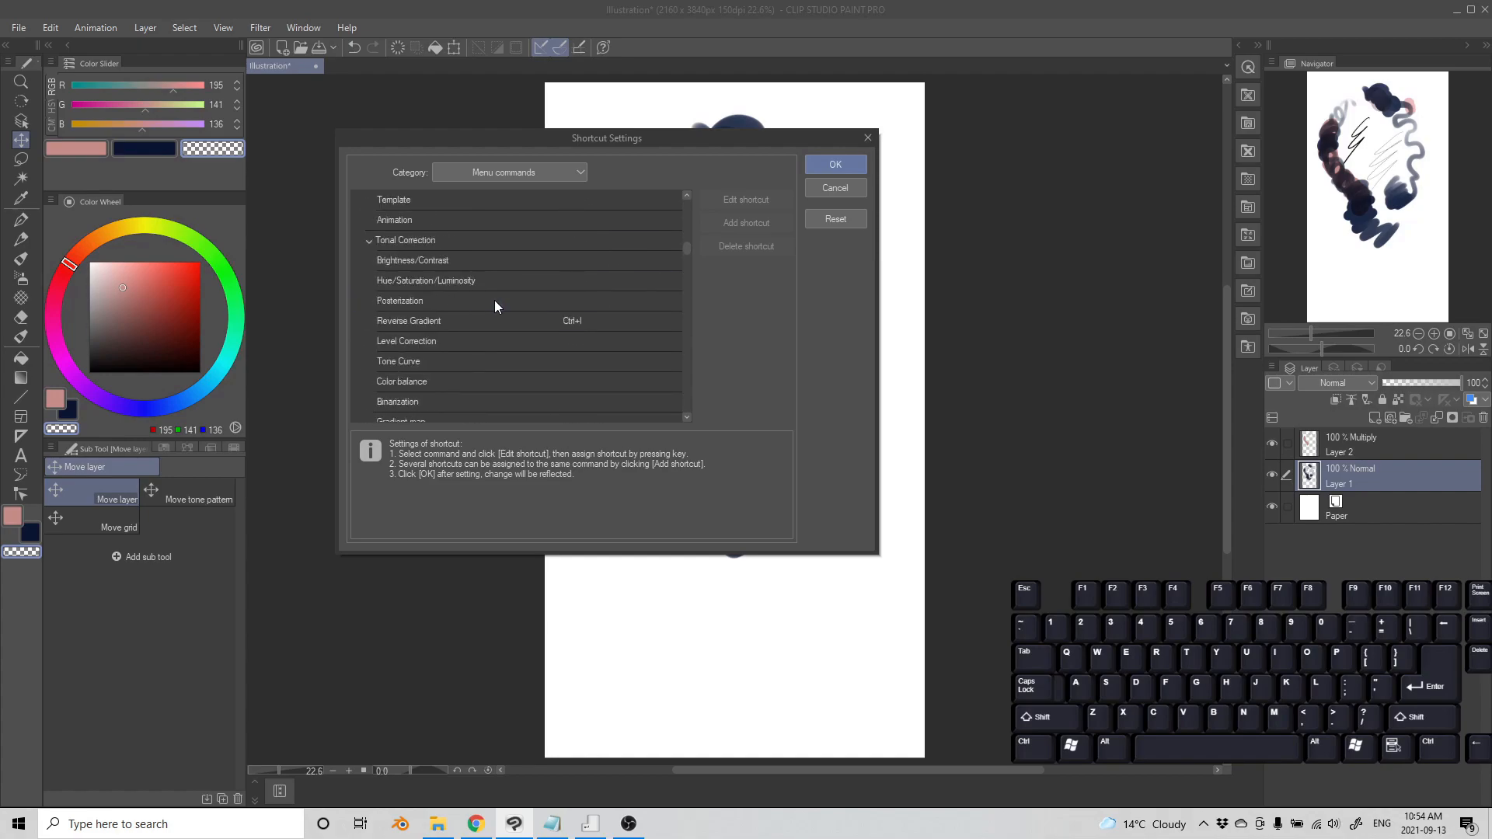
pyautogui.scroll(-5, 528, 292)
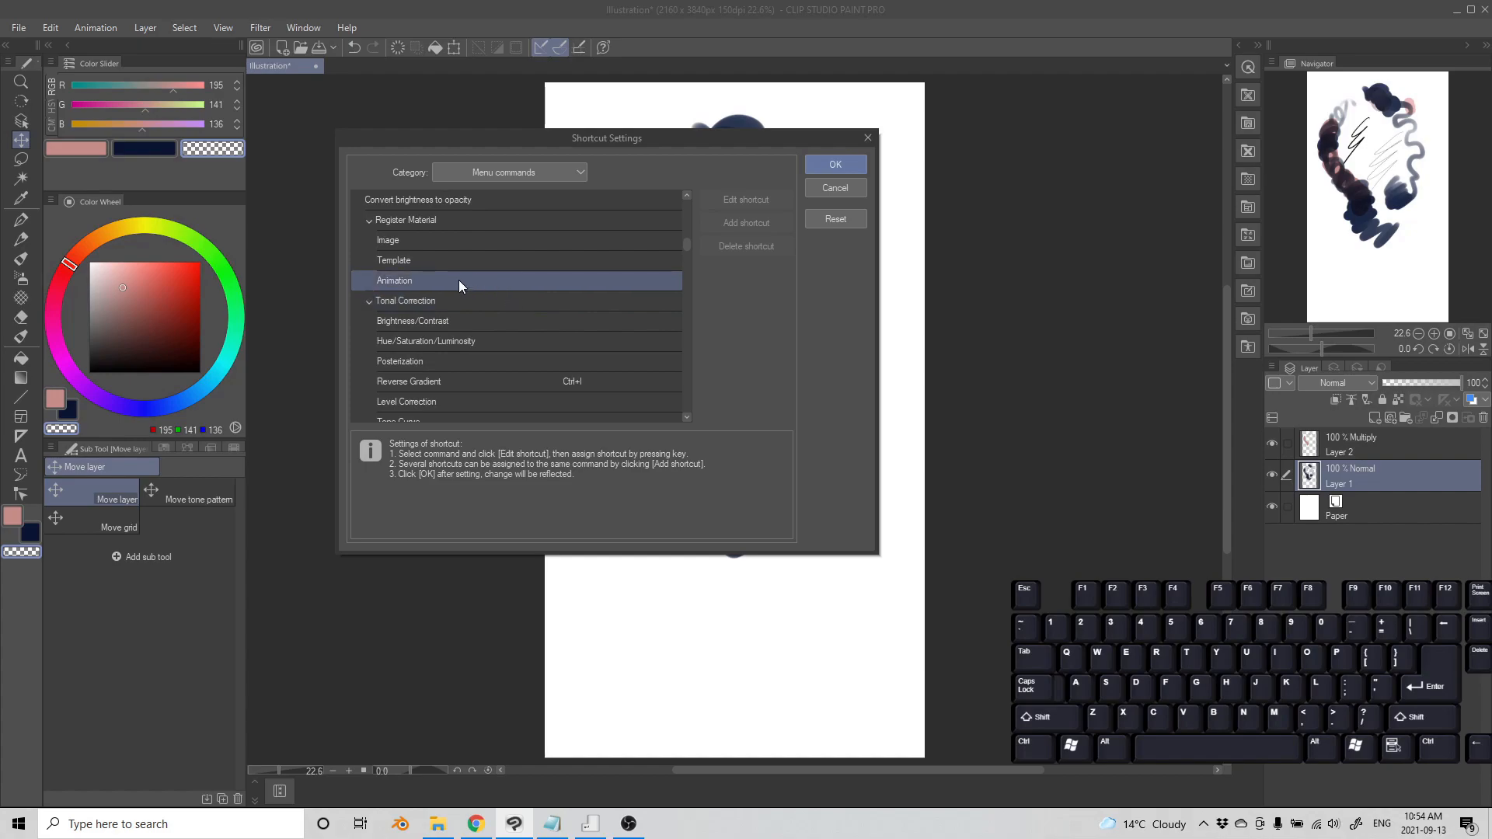
pyautogui.scroll(-1, 490, 302)
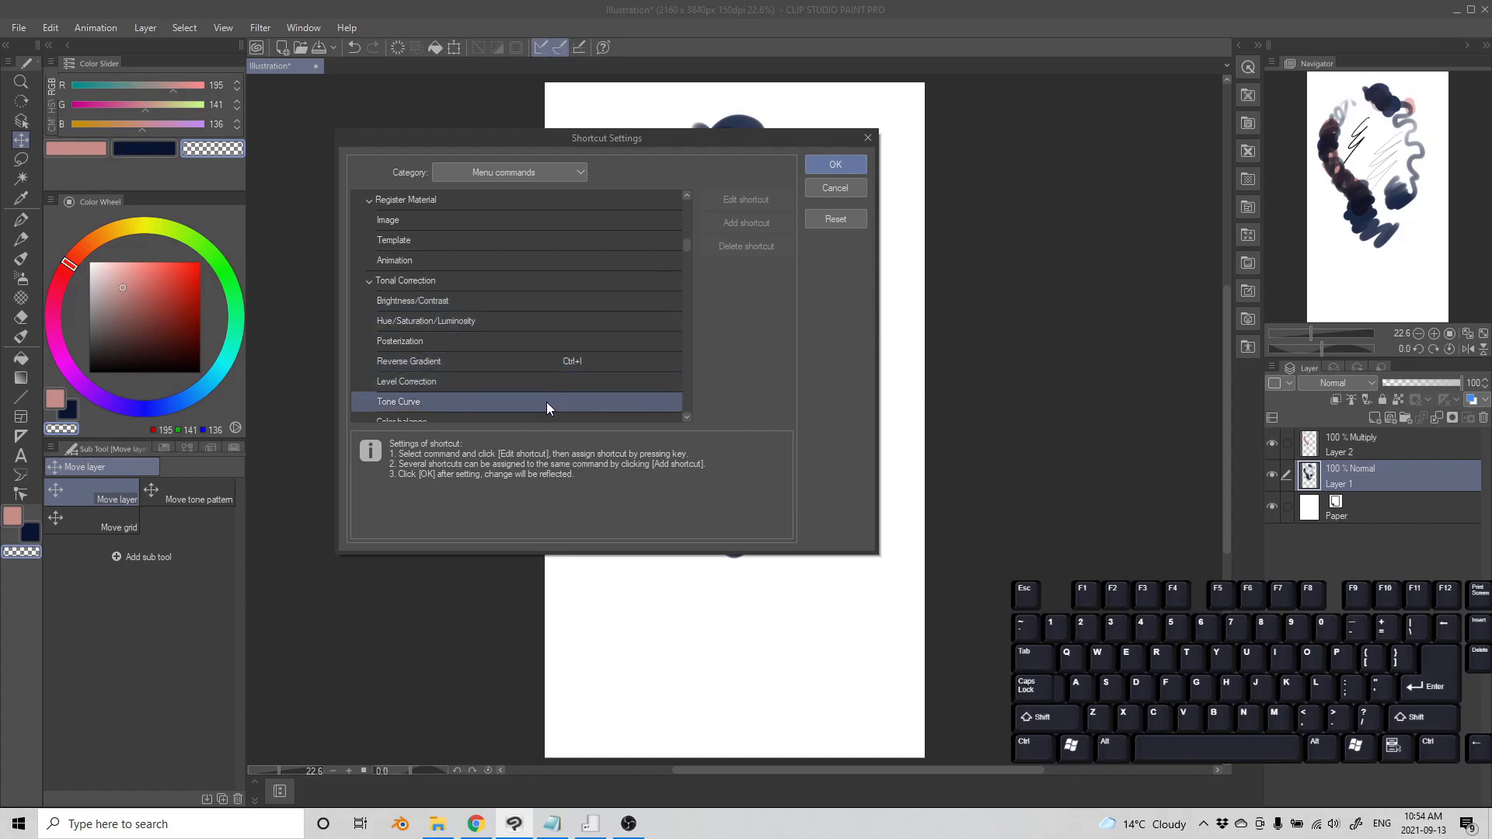
pyautogui.scroll(5, 459, 277)
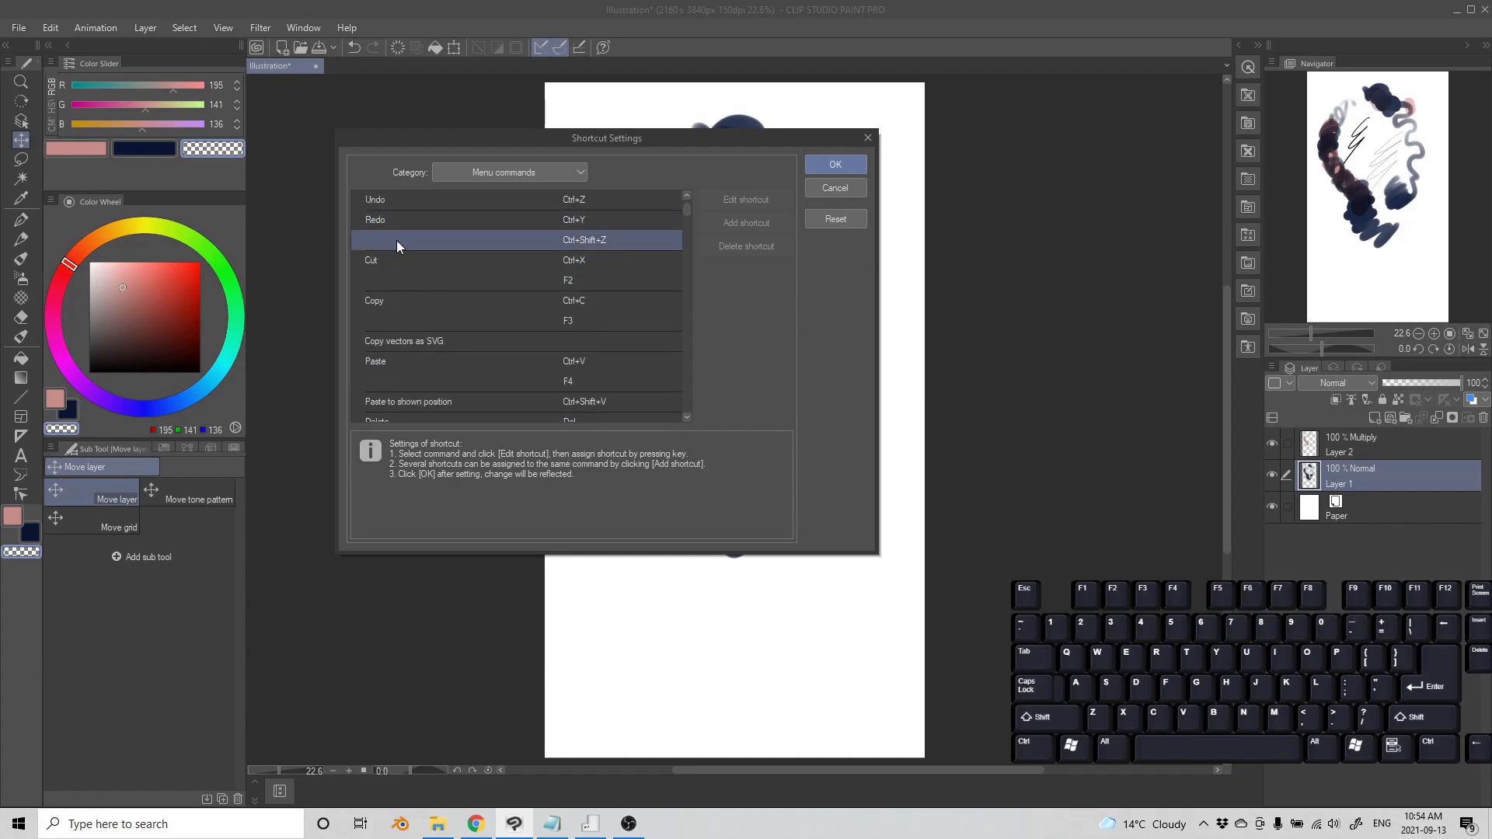
pyautogui.scroll(2, 396, 236)
pyautogui.click(358, 221)
# Examine the New Correction Layer shortcuts for Hue/Saturation/Luminosity, Level Correction and Color balance, and close the settings without changes.
pyautogui.scroll(-5, 577, 333)
pyautogui.scroll(-4, 576, 332)
pyautogui.click(606, 340)
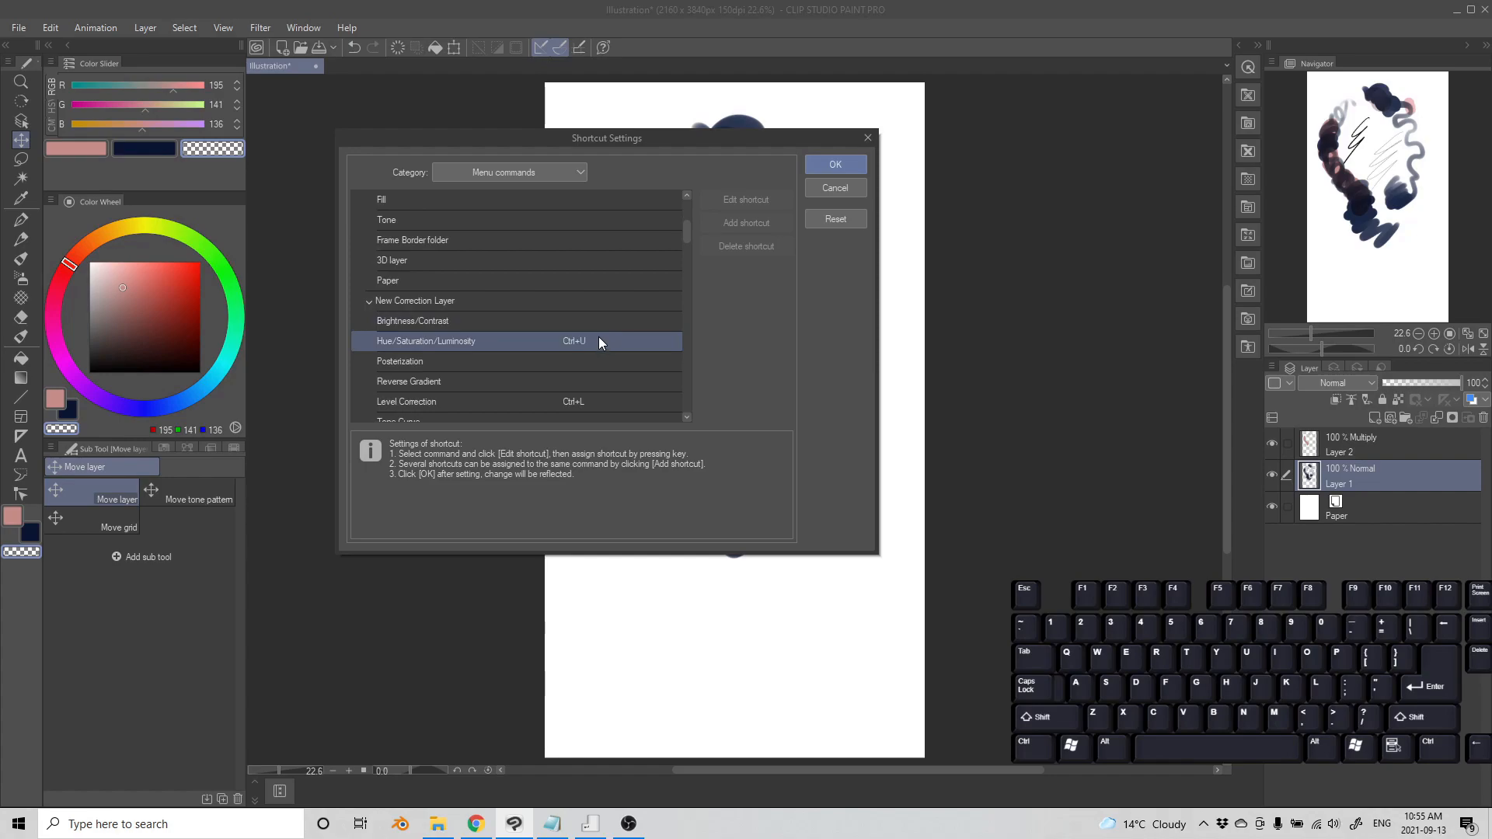
pyautogui.scroll(-3, 598, 337)
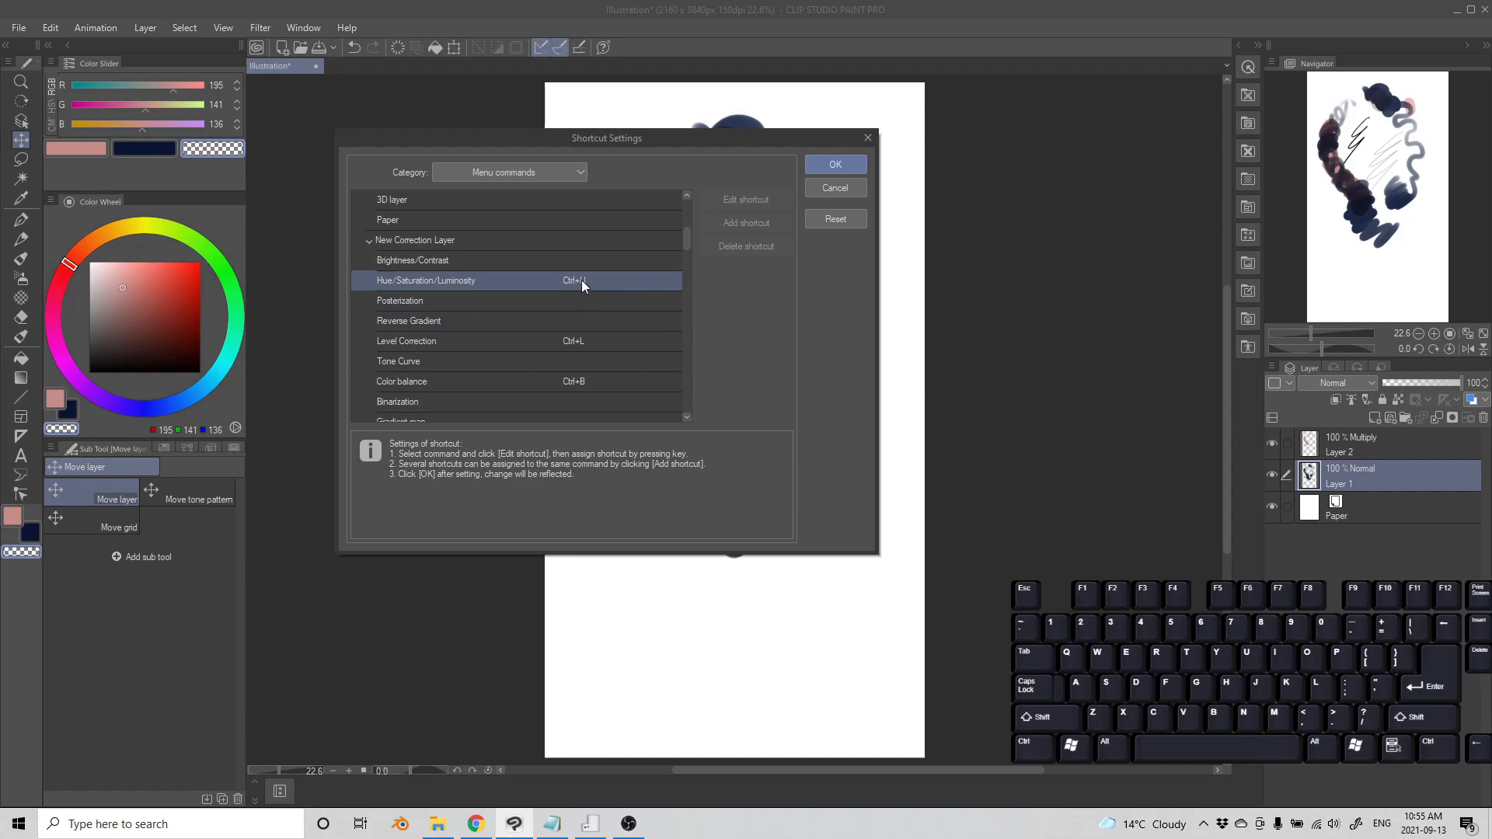
pyautogui.click(566, 343)
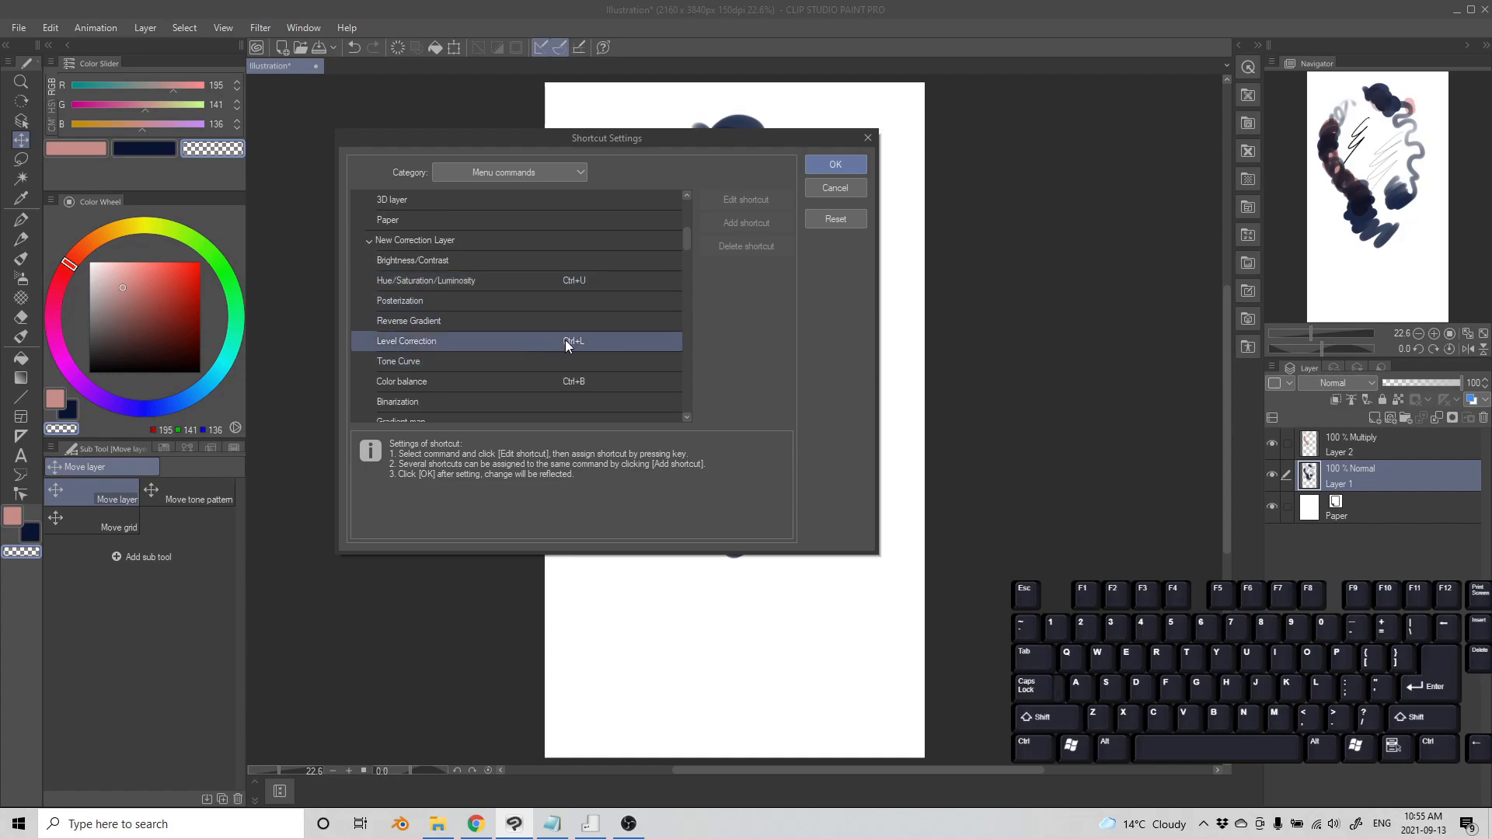
pyautogui.click(580, 399)
pyautogui.click(583, 384)
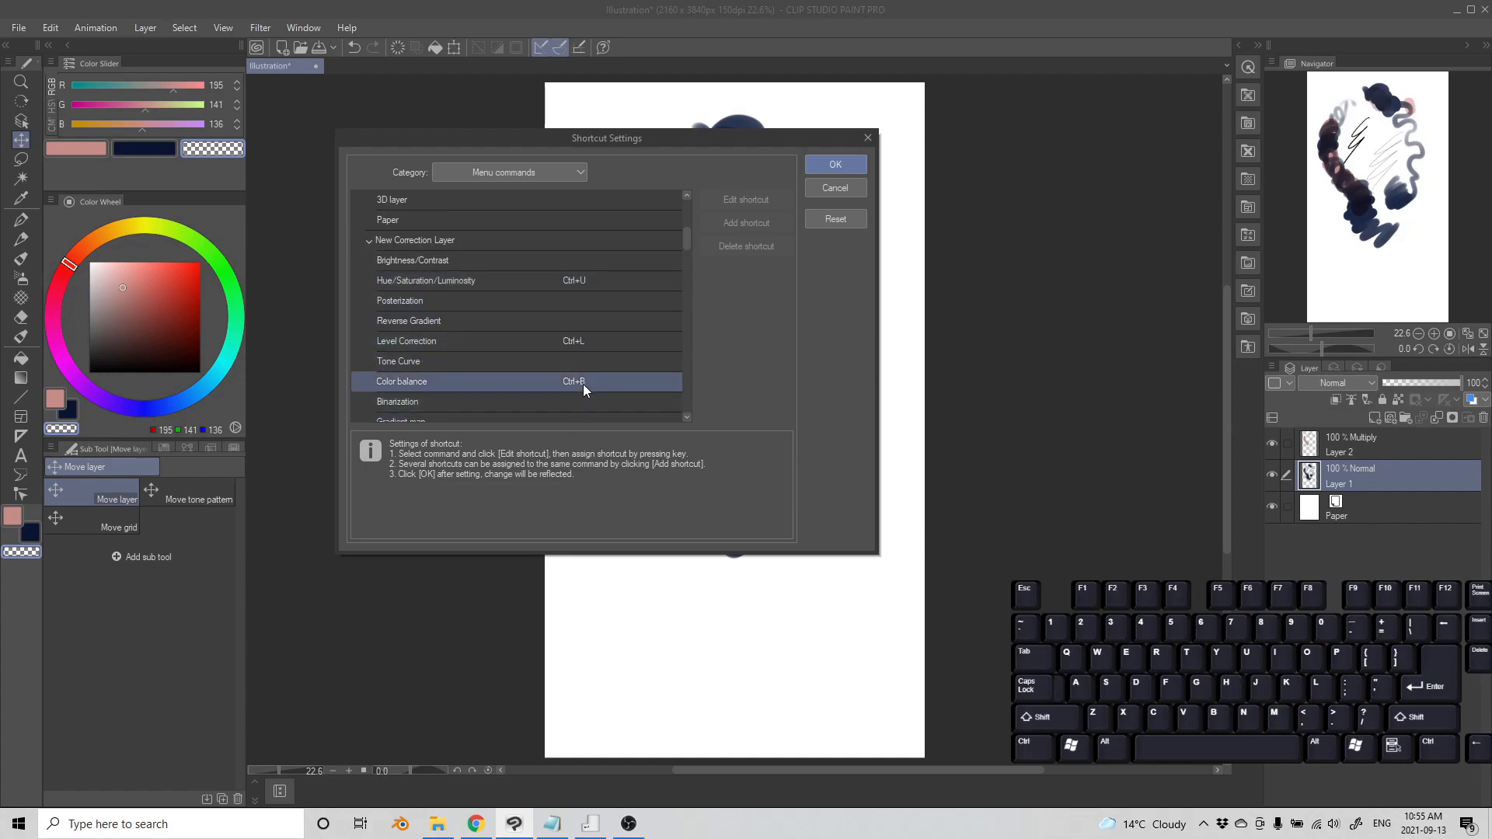
pyautogui.scroll(-2, 634, 328)
pyautogui.scroll(2, 636, 327)
pyautogui.click(820, 193)
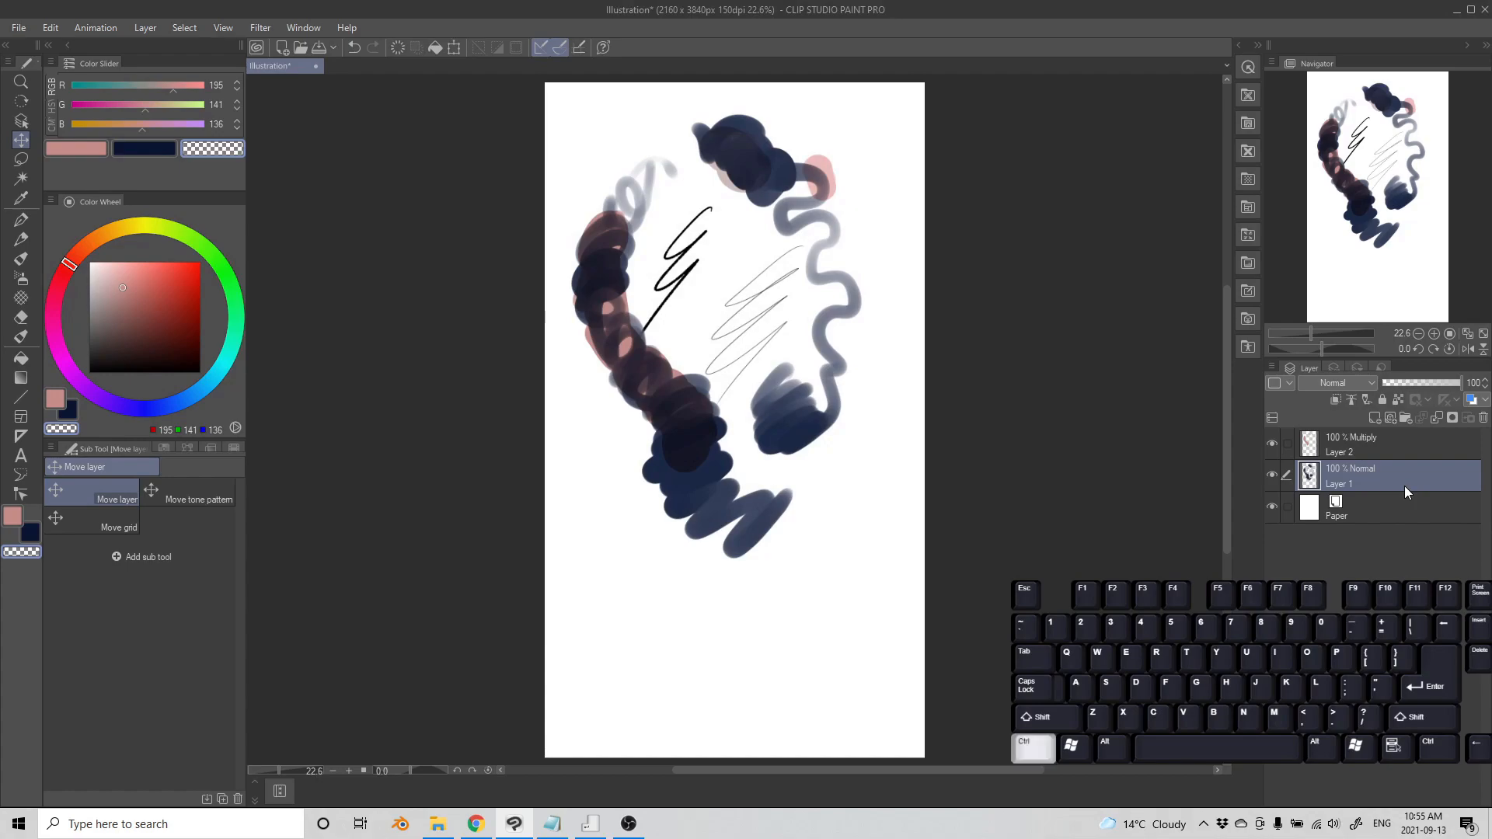
# Try a Level Correction layer above Layer 1 with the input highlight point lowered, and cancel it.
pyautogui.hotkey('ctrl', 'l')
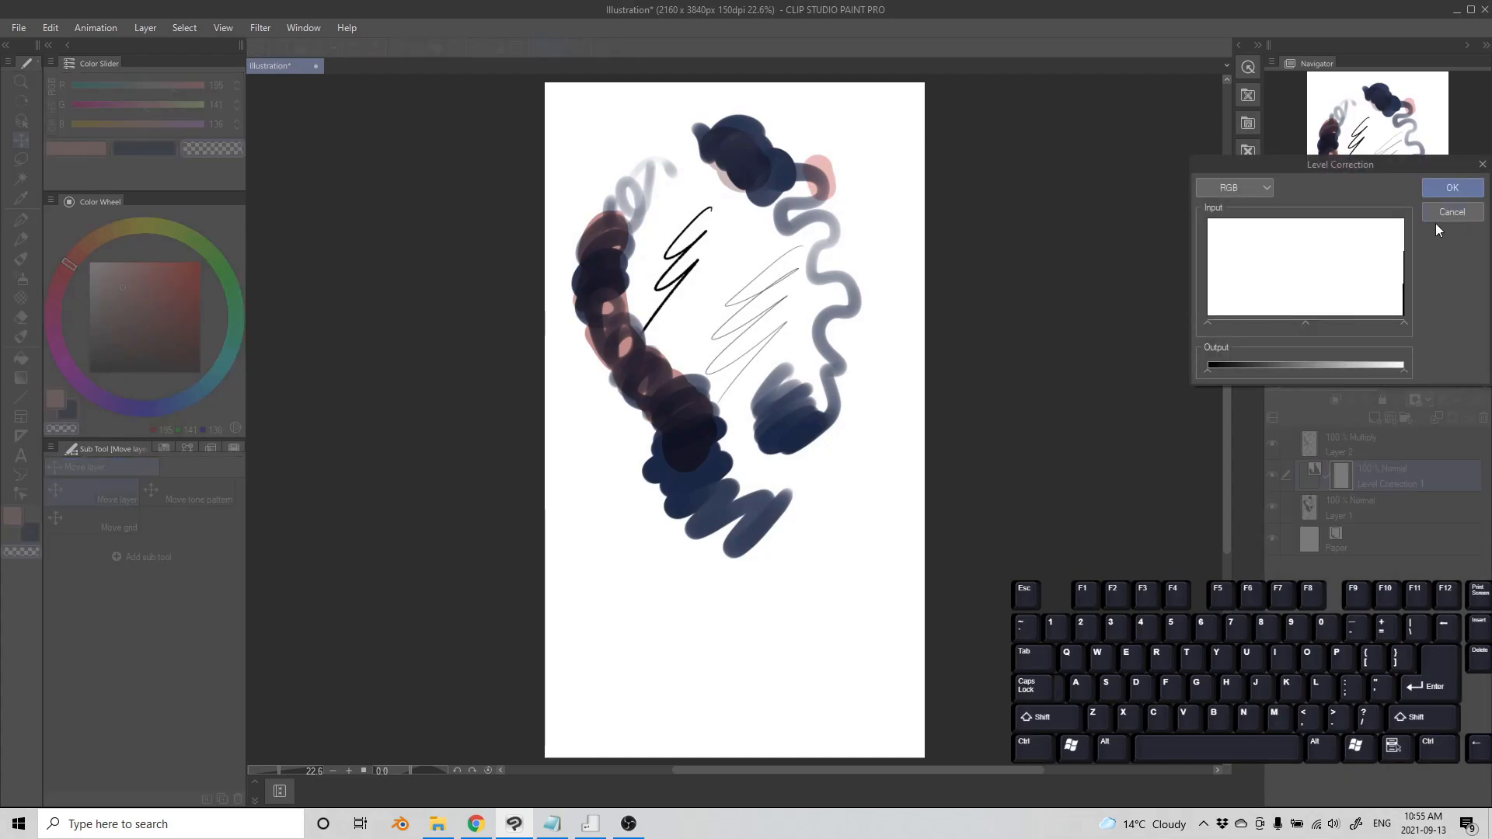
pyautogui.moveTo(1404, 323)
pyautogui.mouseDown()
pyautogui.moveTo(1337, 316)
pyautogui.moveTo(1384, 318)
pyautogui.mouseUp()
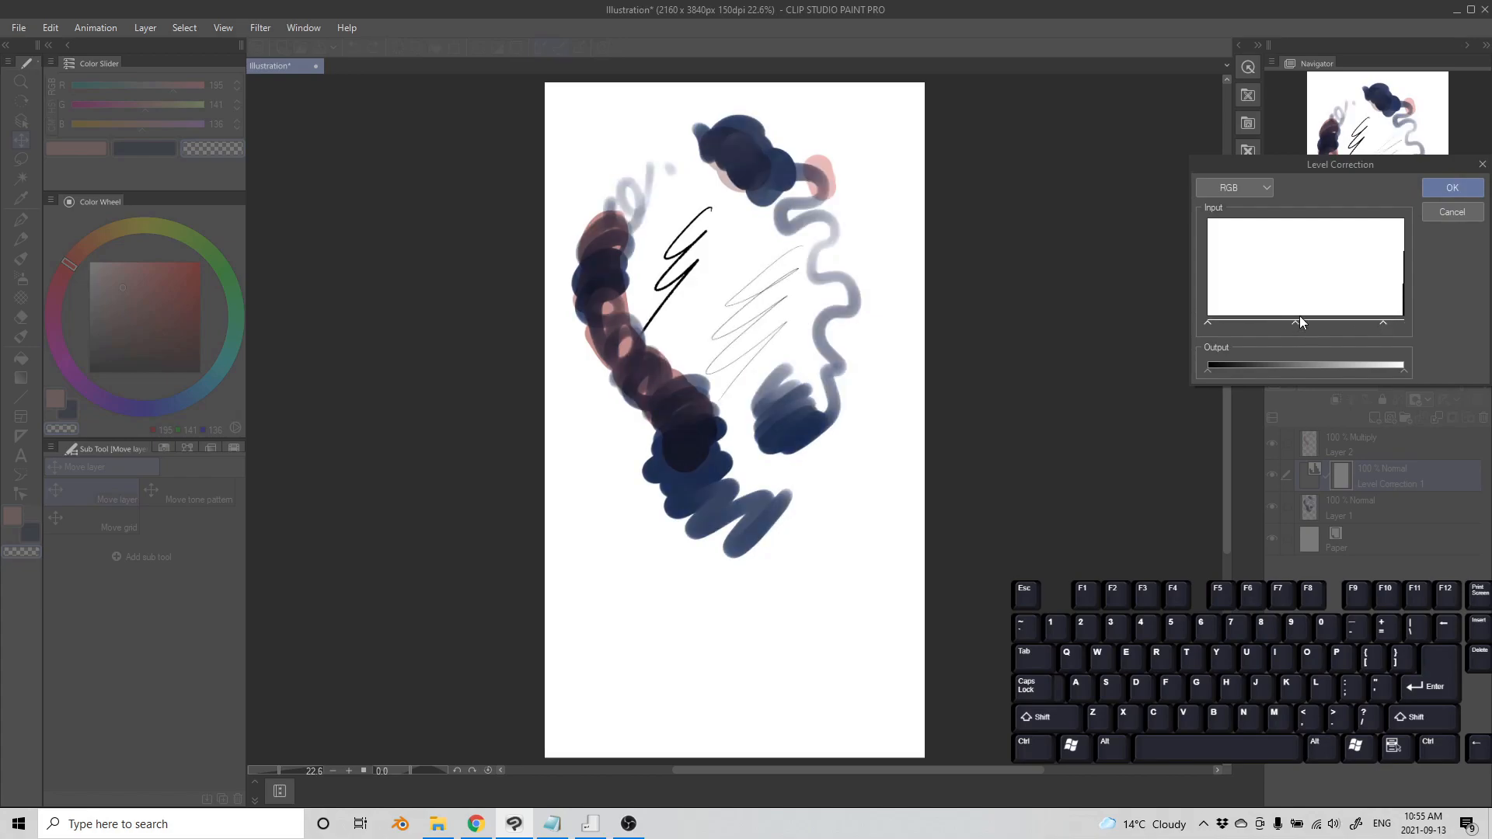
pyautogui.click(1452, 213)
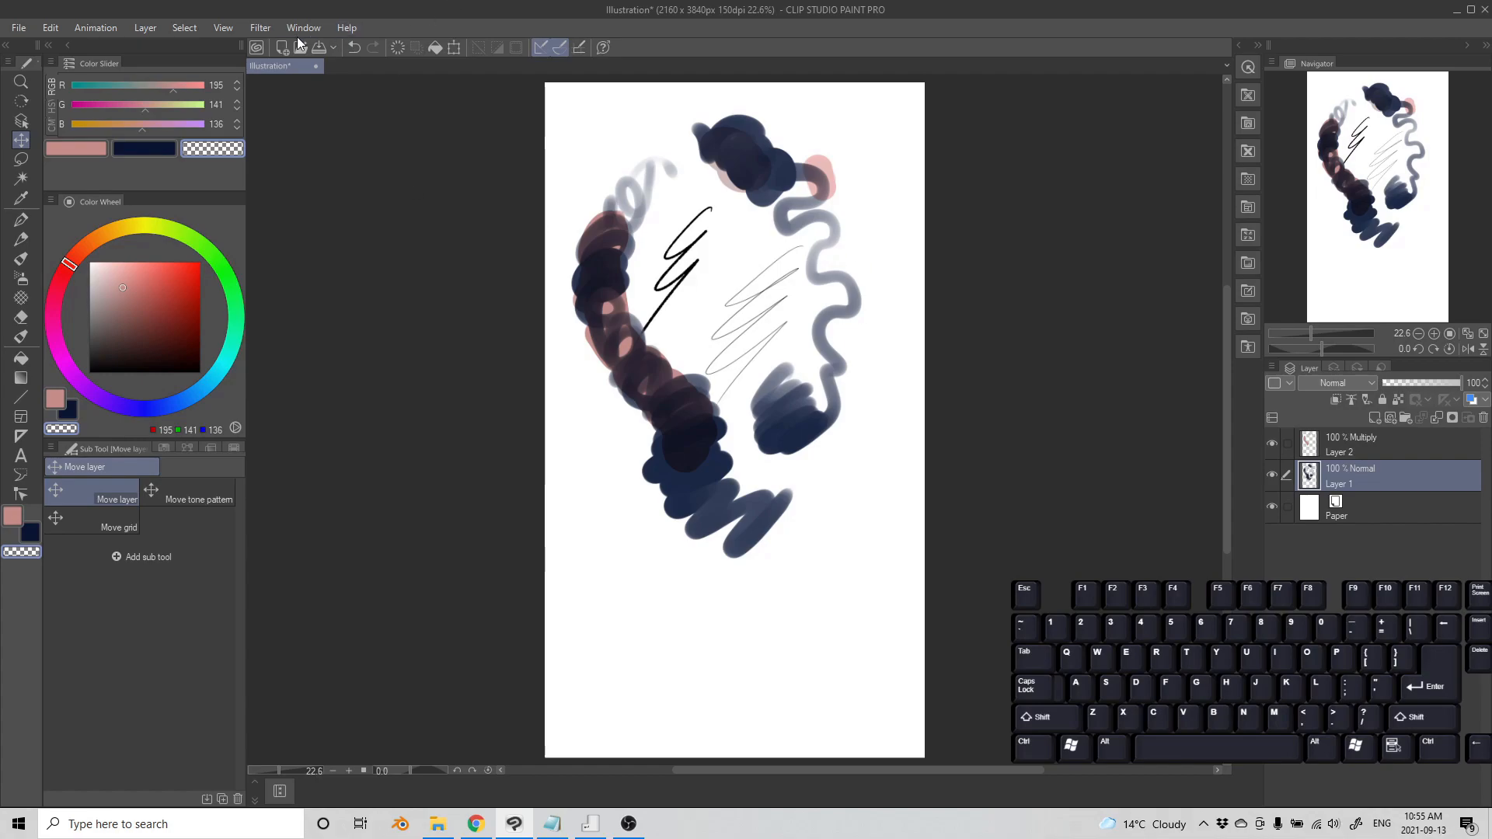
# Examine the shortcuts listed beside the New Correction Layer commands and close the list without adding a layer.
pyautogui.click(157, 25)
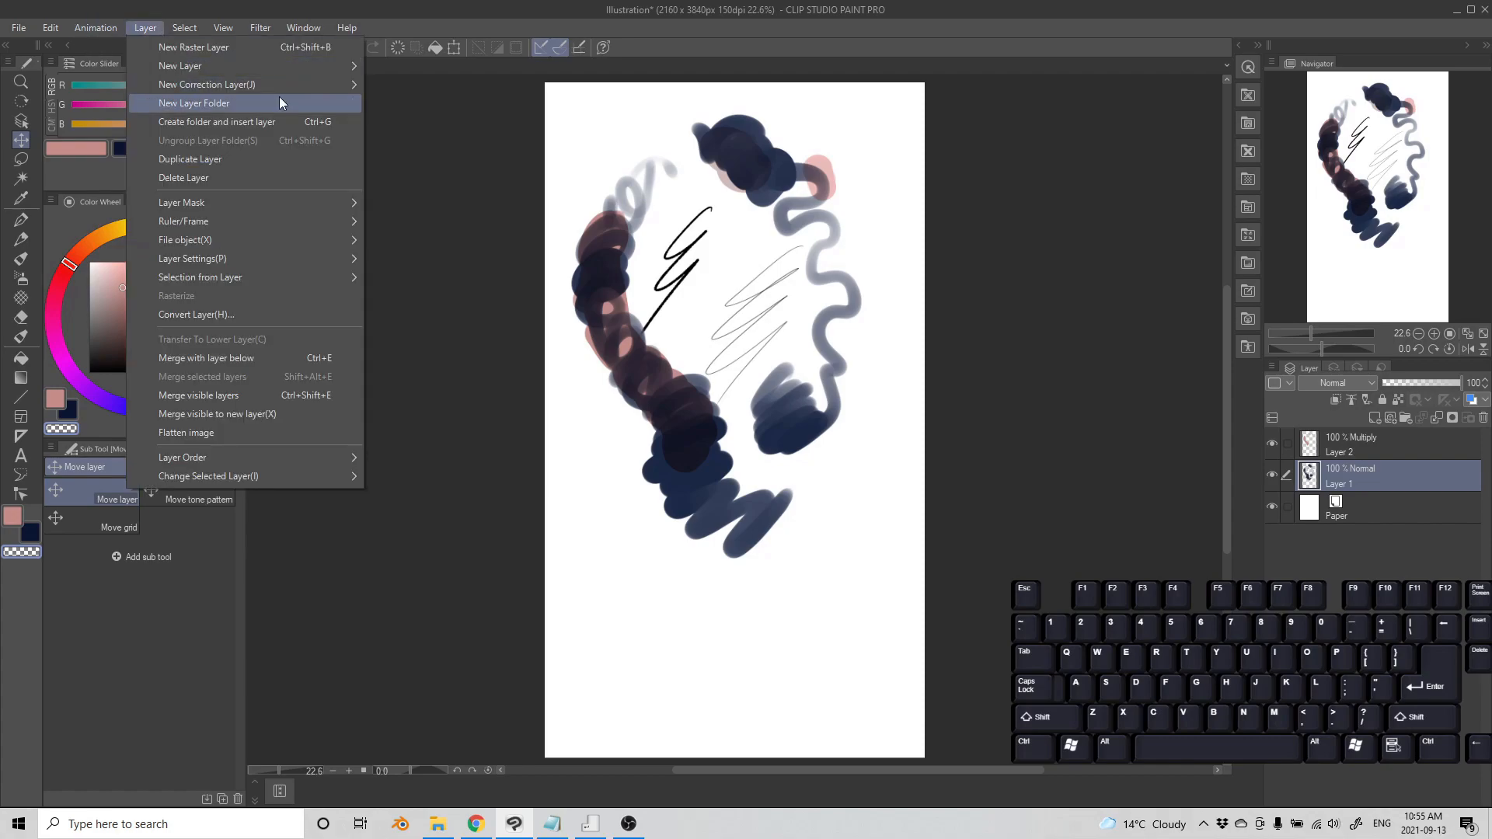
pyautogui.moveTo(283, 82)
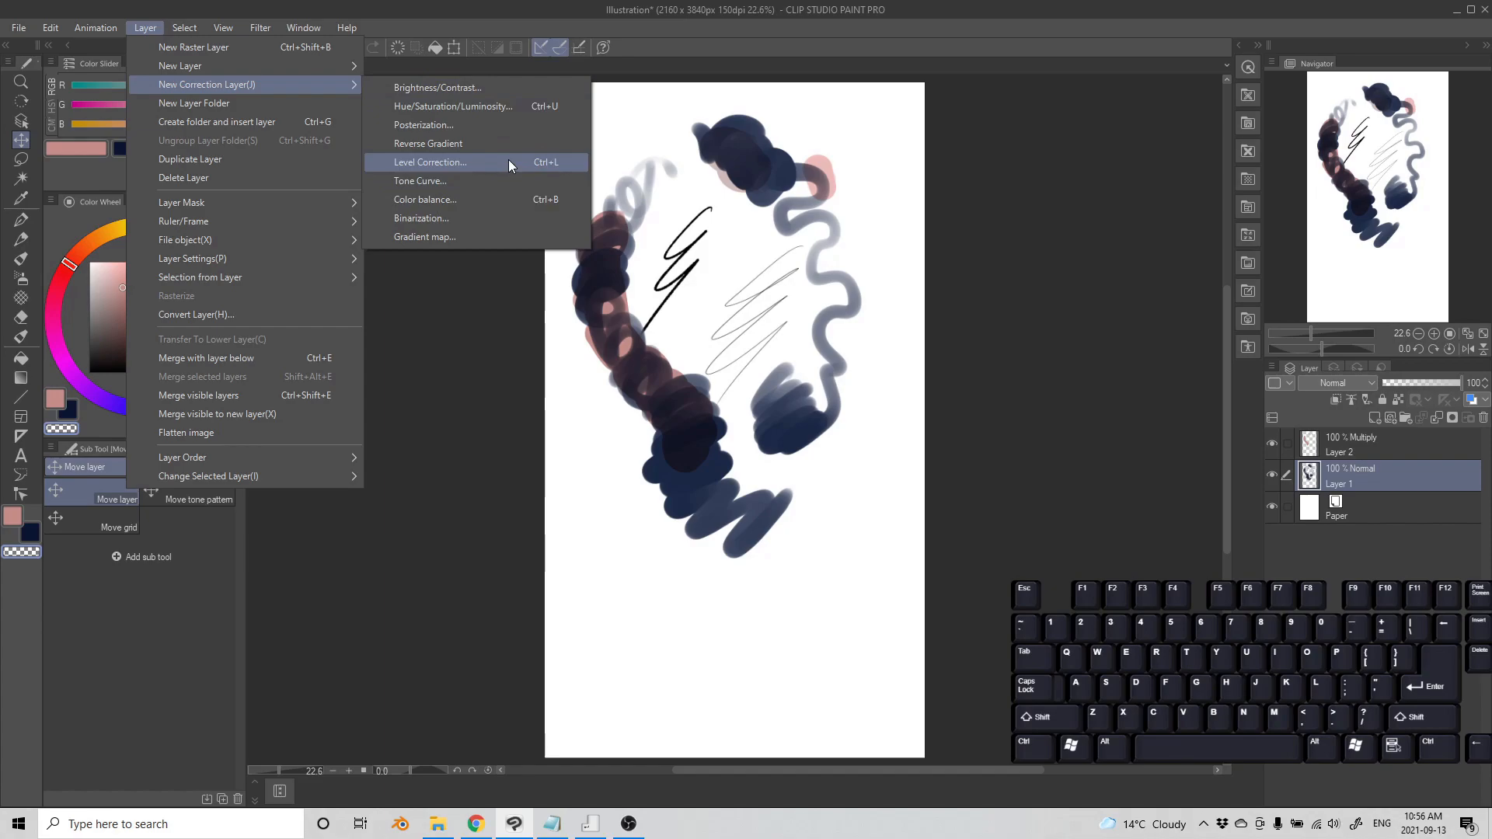
pyautogui.click(473, 320)
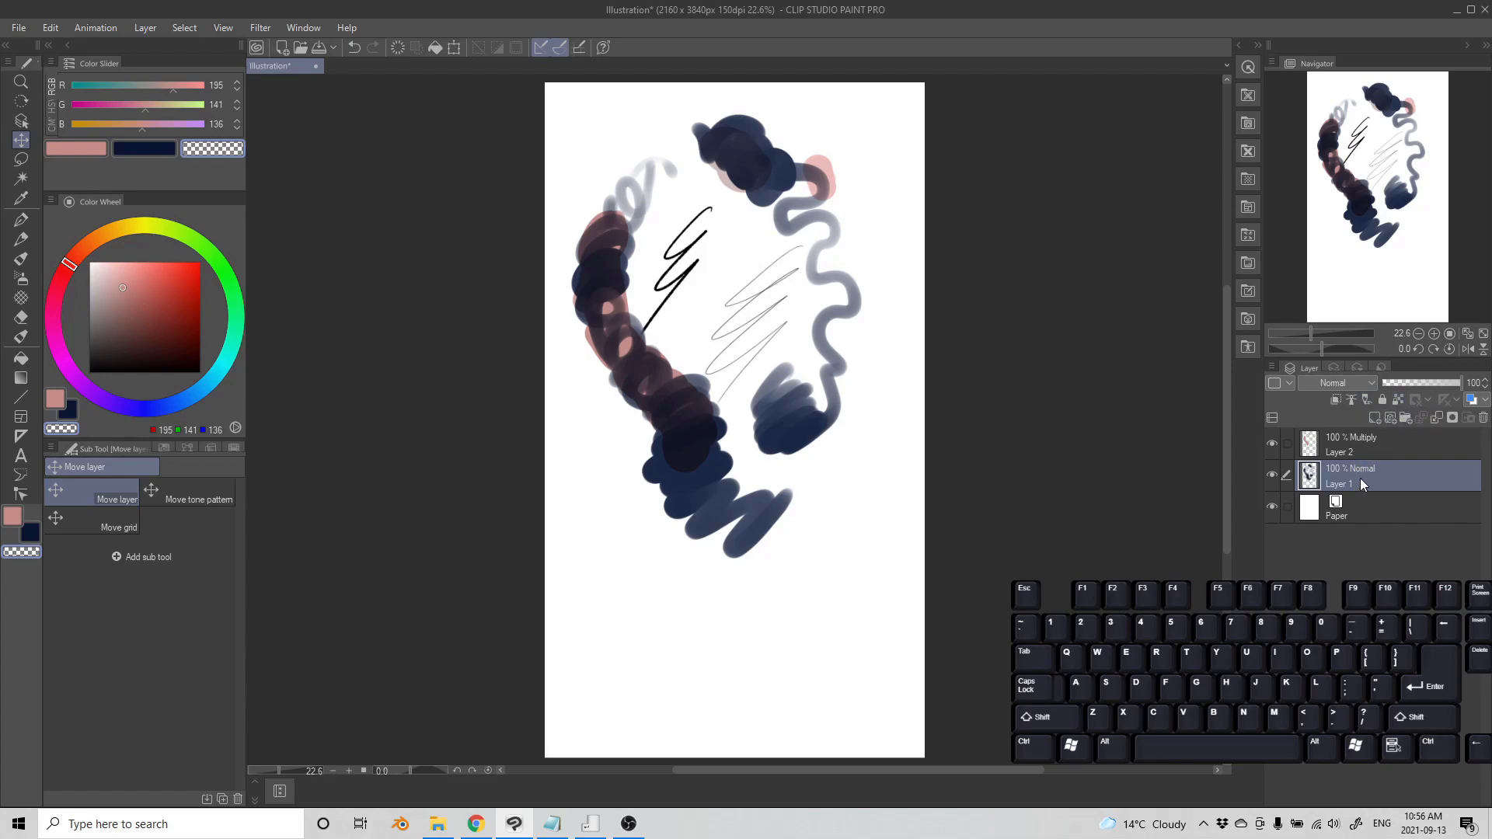
# Sample the dark navy from the lower-right blob and paint a stroke below it with Round mixing brush 2.
pyautogui.press('a')
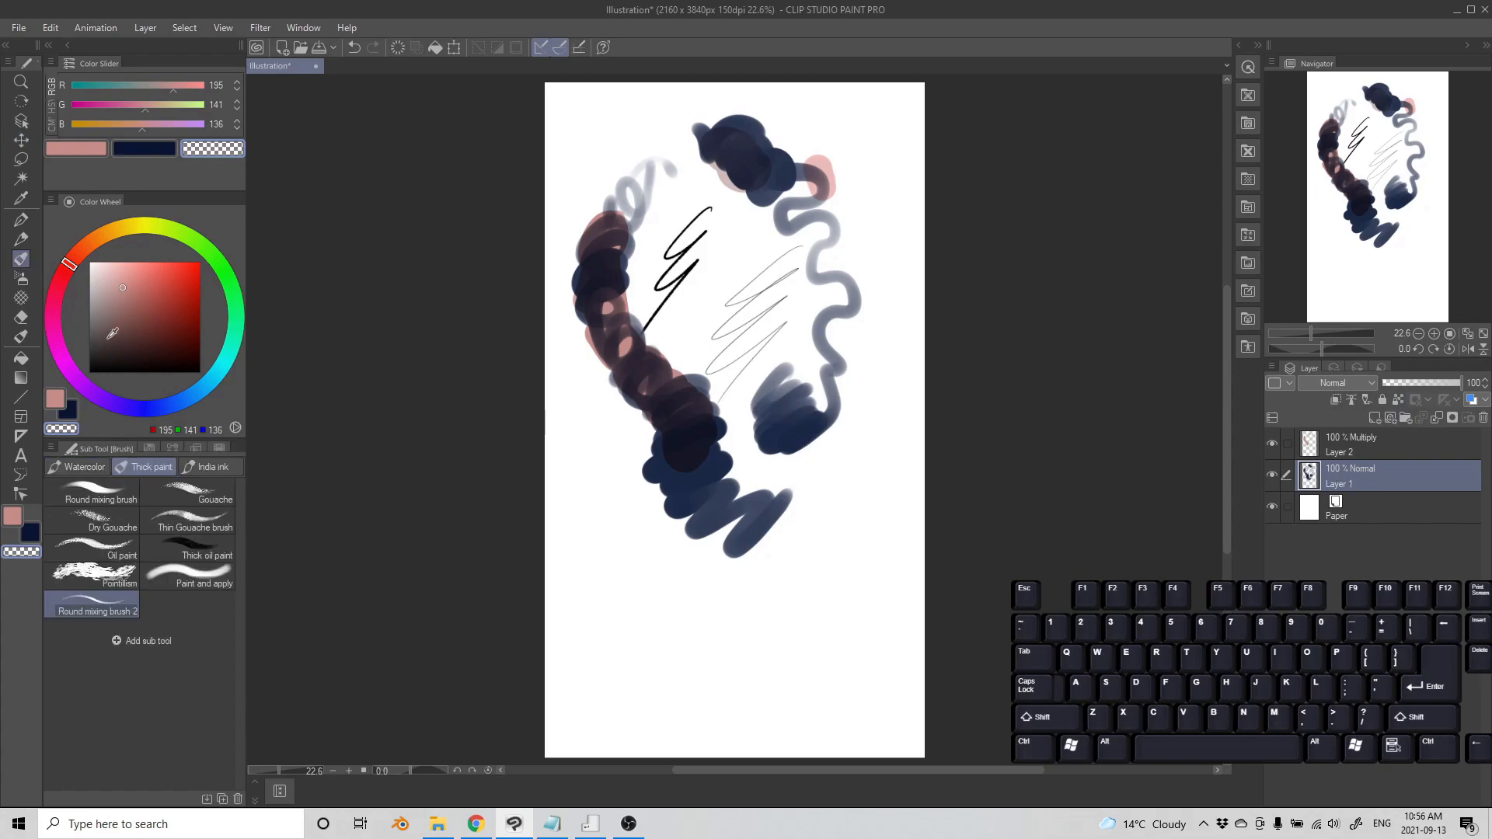
pyautogui.keyDown('alt'); pyautogui.click(785, 457); pyautogui.keyUp('alt')
pyautogui.moveTo(789, 455)
pyautogui.mouseDown()
pyautogui.moveTo(820, 470)
pyautogui.moveTo(813, 494)
pyautogui.moveTo(853, 511)
pyautogui.moveTo(842, 482)
pyautogui.moveTo(855, 477)
pyautogui.moveTo(825, 463)
pyautogui.moveTo(864, 502)
pyautogui.moveTo(812, 549)
pyautogui.moveTo(859, 536)
pyautogui.mouseUp()
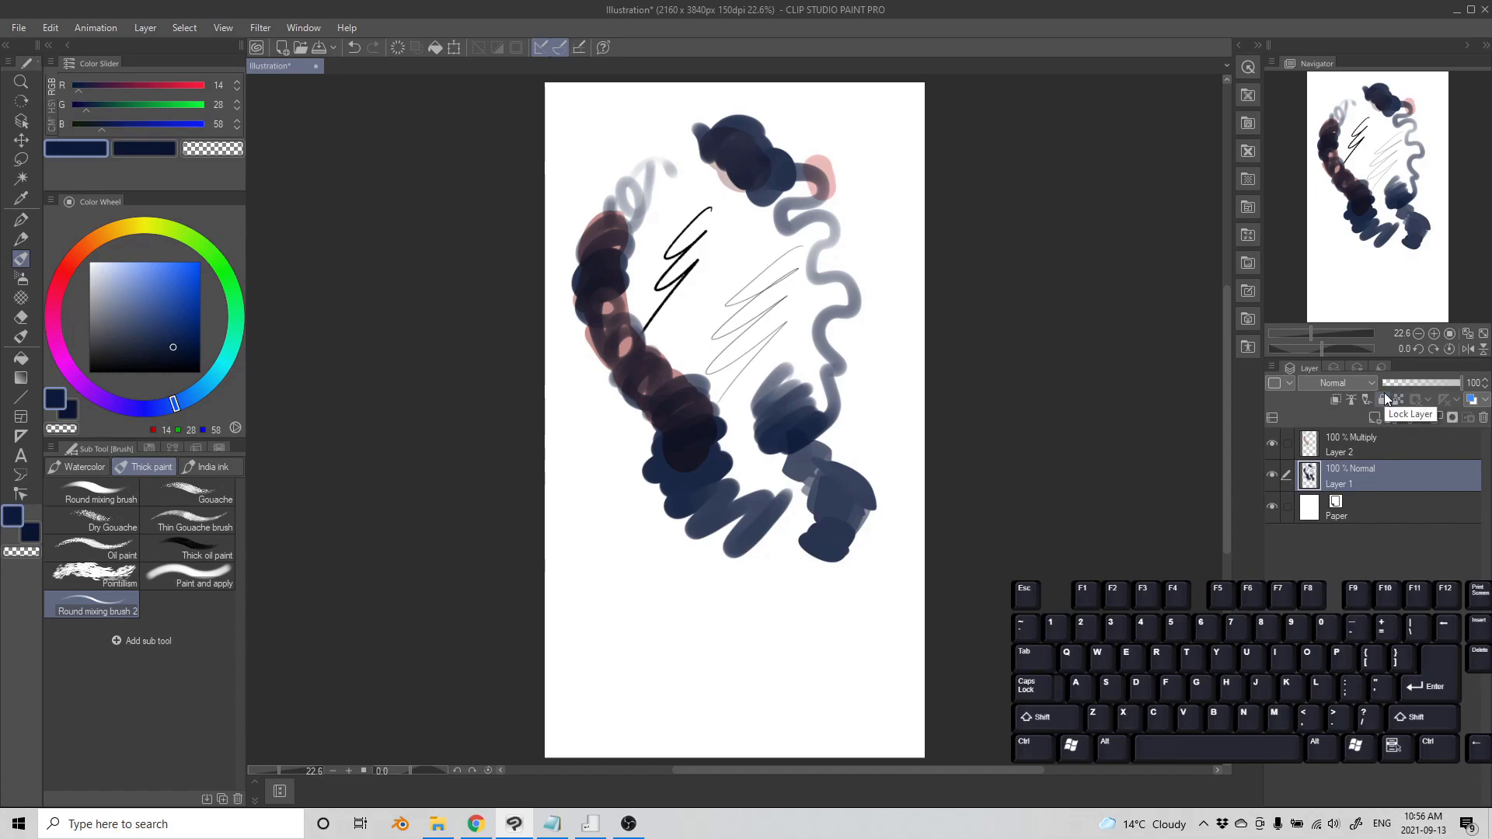
# Lock transparent pixels on Layer 1 and paint bright green over the existing lower strokes.
pyautogui.hotkey('ctrl', 'f')
pyautogui.click(178, 286)
pyautogui.click(226, 274)
pyautogui.moveTo(780, 396)
pyautogui.mouseDown()
pyautogui.moveTo(732, 487)
pyautogui.moveTo(854, 557)
pyautogui.moveTo(735, 533)
pyautogui.mouseUp()
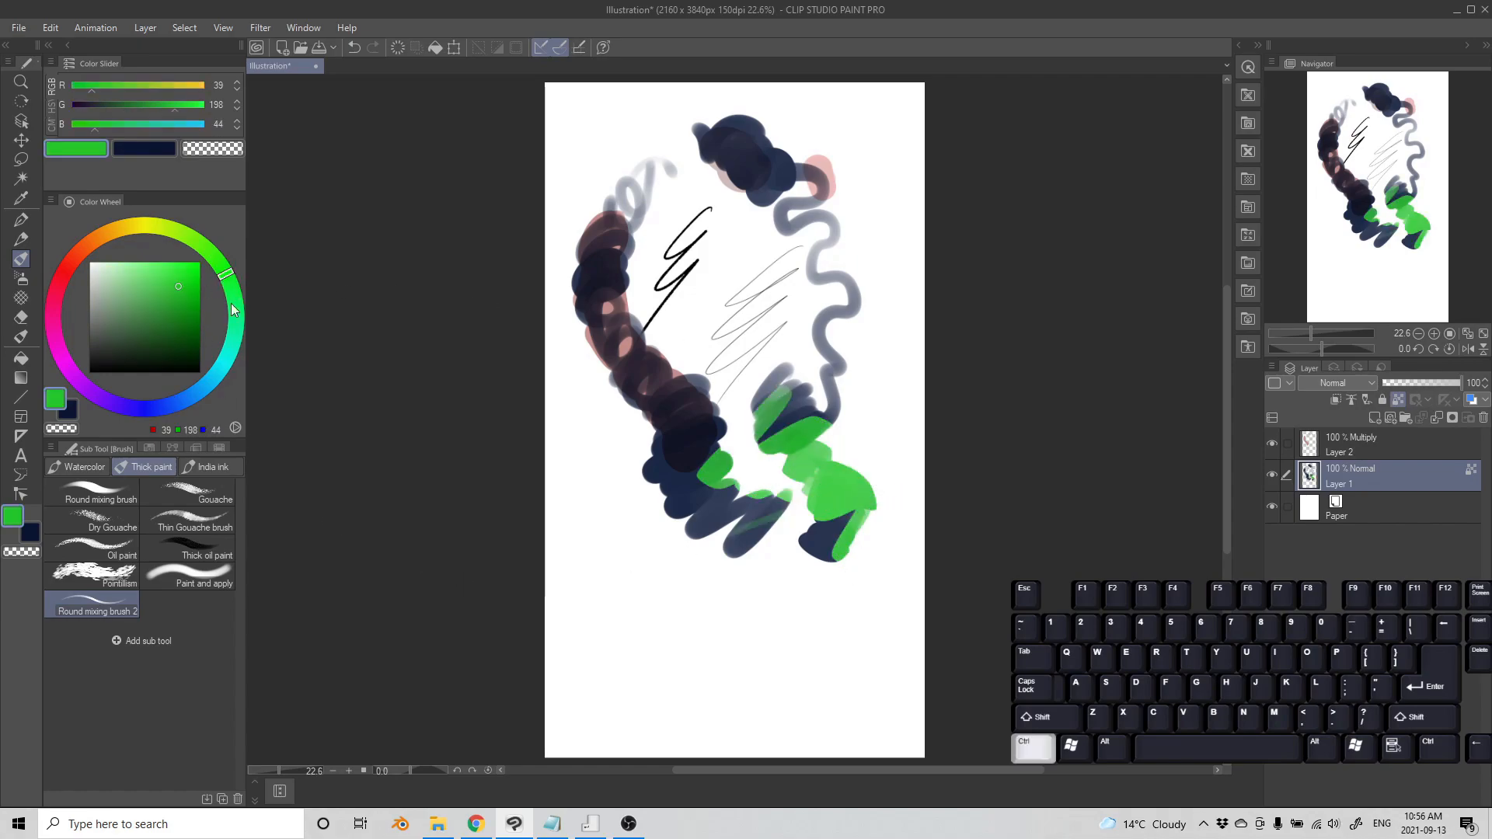
# Unlock transparent pixels to extend the green stroke up and right, and relock them to paint a blue band across it.
pyautogui.moveTo(830, 462); pyautogui.dragTo(899, 424)
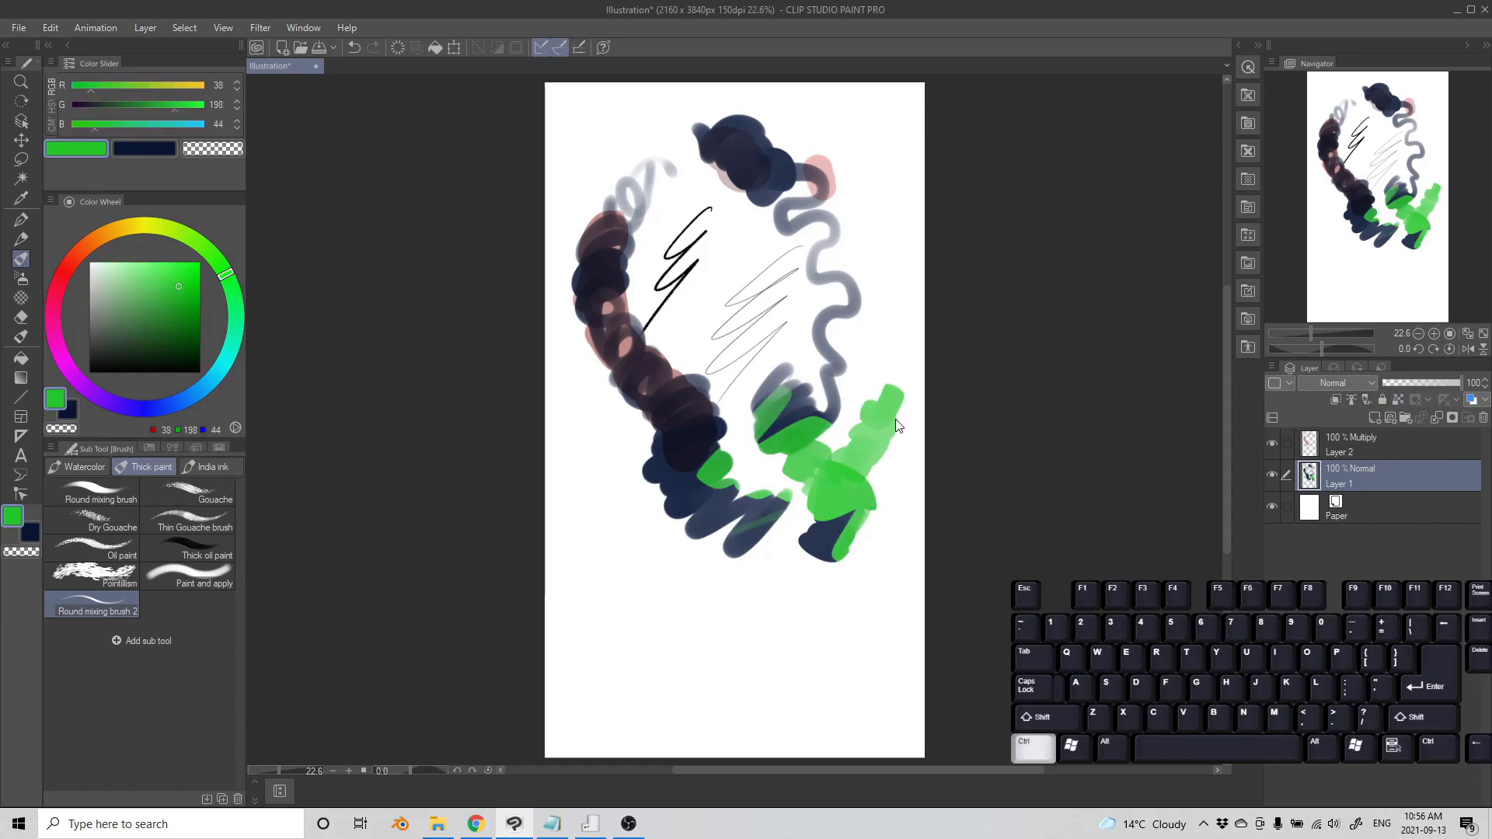
pyautogui.click(199, 391)
pyautogui.moveTo(826, 457)
pyautogui.mouseDown()
pyautogui.moveTo(878, 432)
pyautogui.moveTo(861, 466)
pyautogui.moveTo(873, 461)
pyautogui.mouseUp()
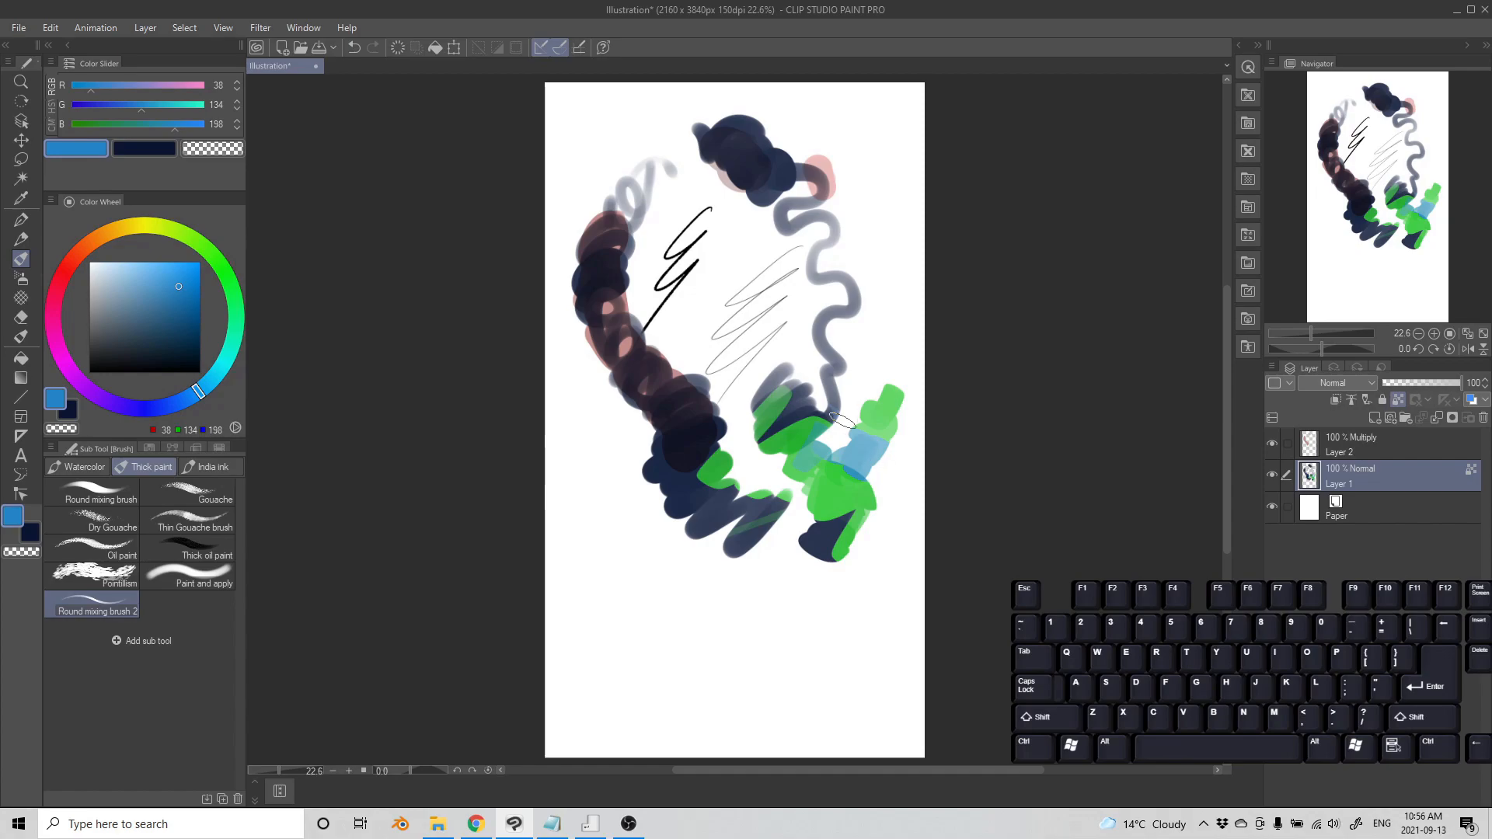
# Look through the Layer group's shortcuts under Menu commands in Shortcut Settings, collapsing Layer Mask and Ruler/Frame.
pyautogui.hotkey('ctrl', 'shift', 'alt', 'k')
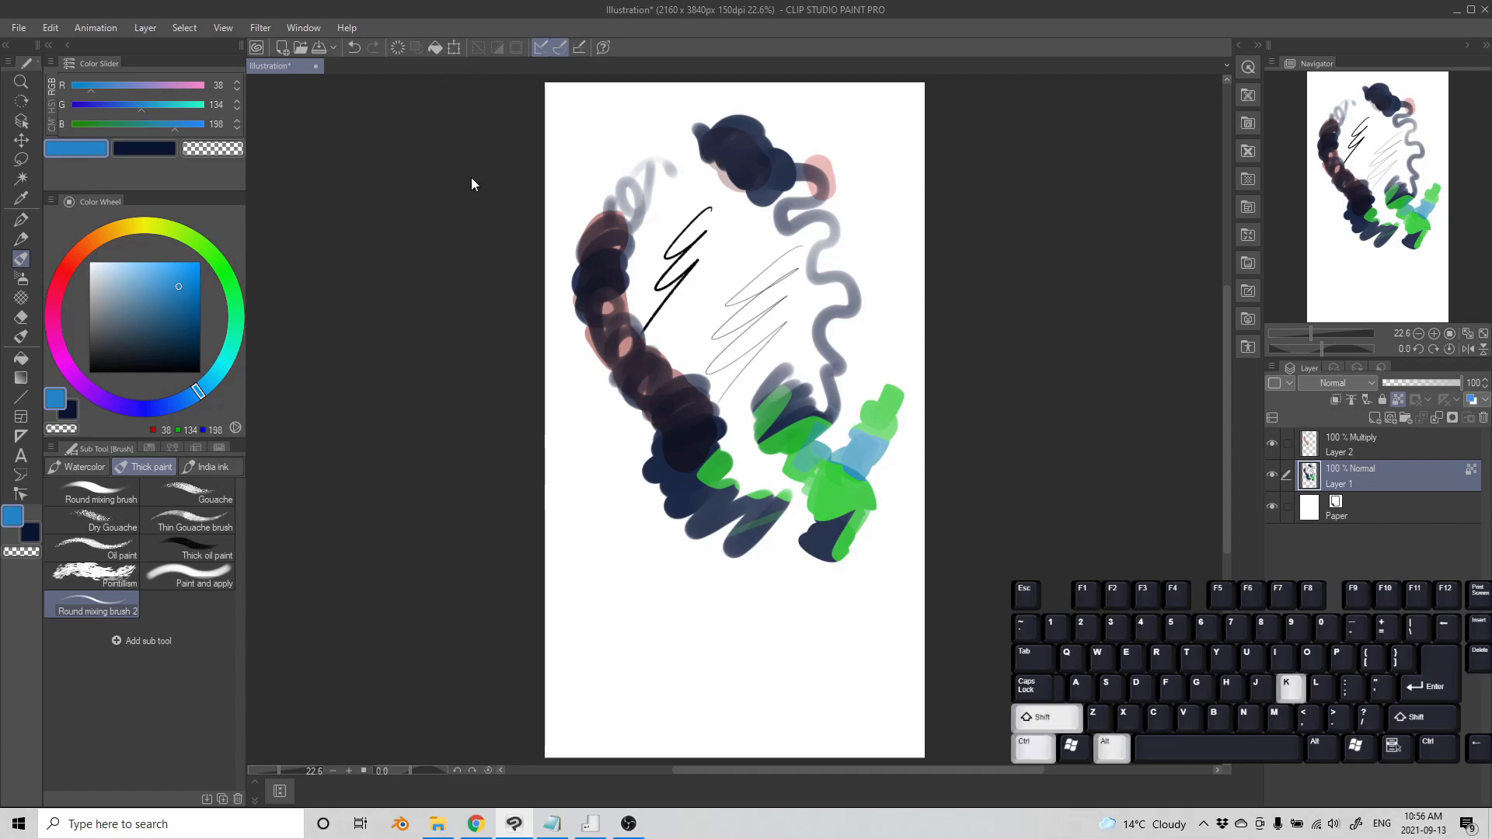
pyautogui.click(471, 175)
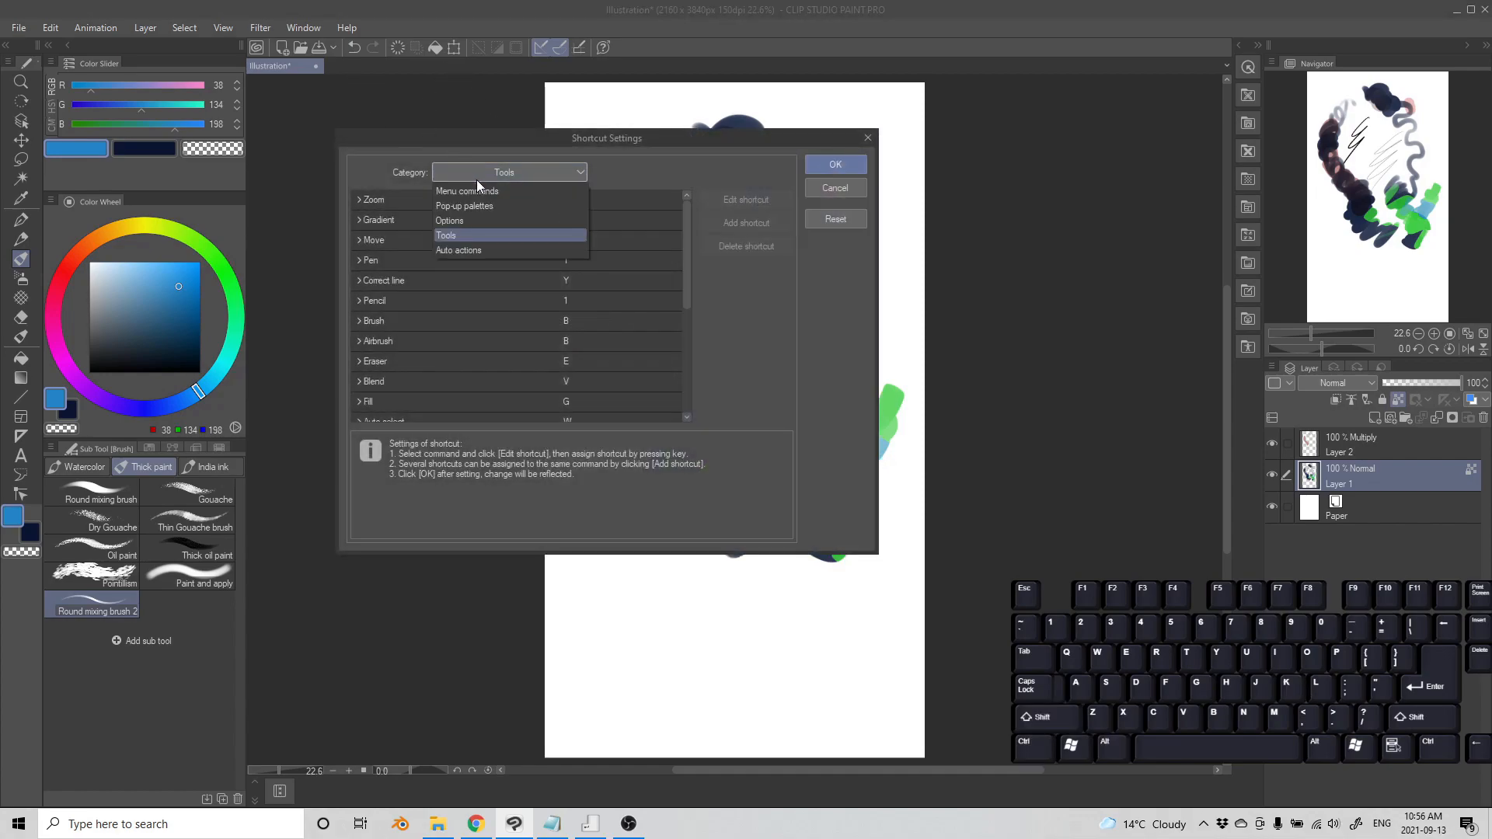
pyautogui.click(476, 190)
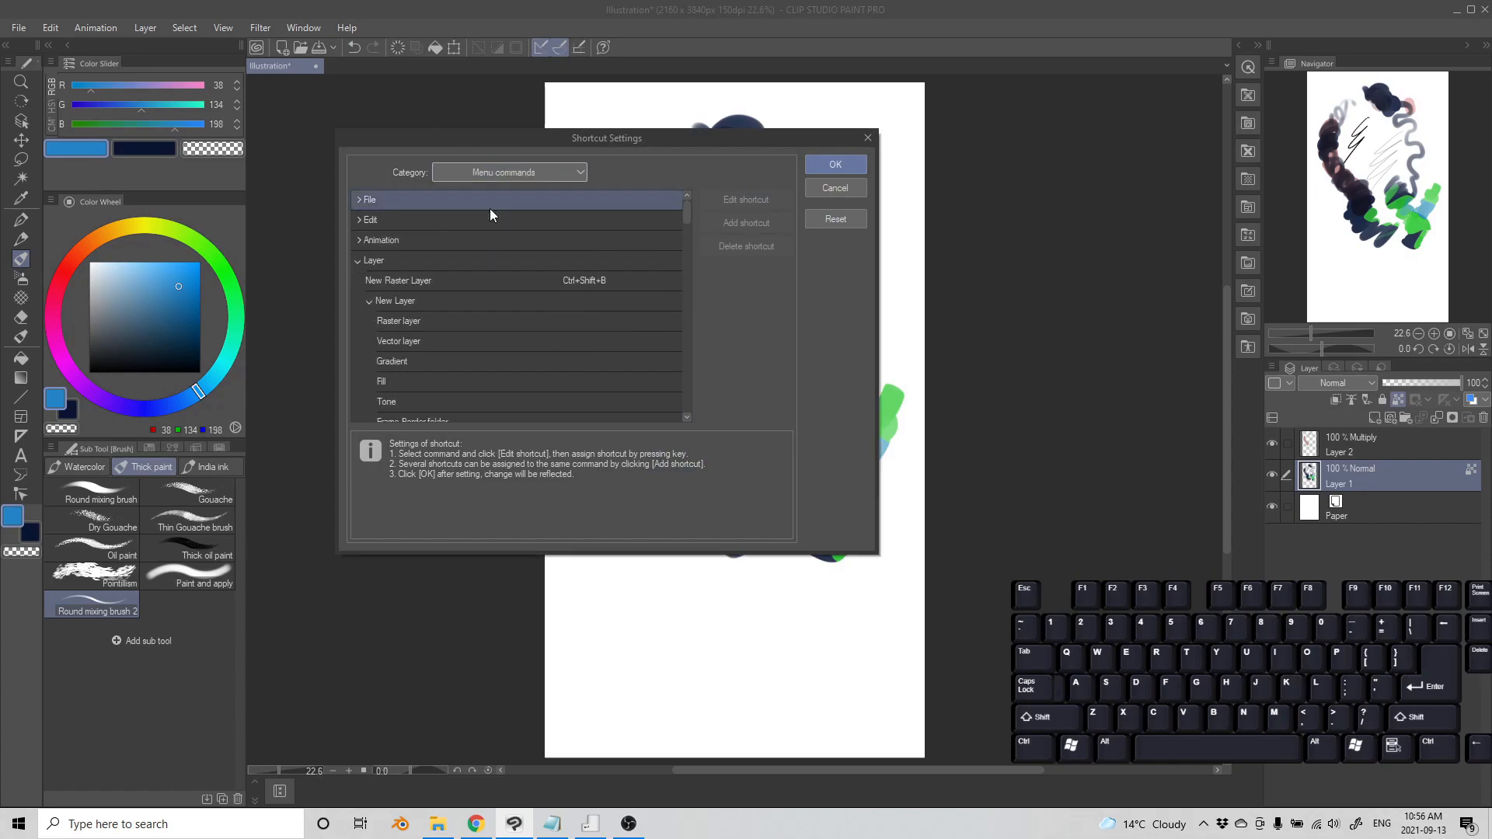
pyautogui.click(380, 262)
pyautogui.scroll(-4, 525, 301)
pyautogui.scroll(-5, 525, 300)
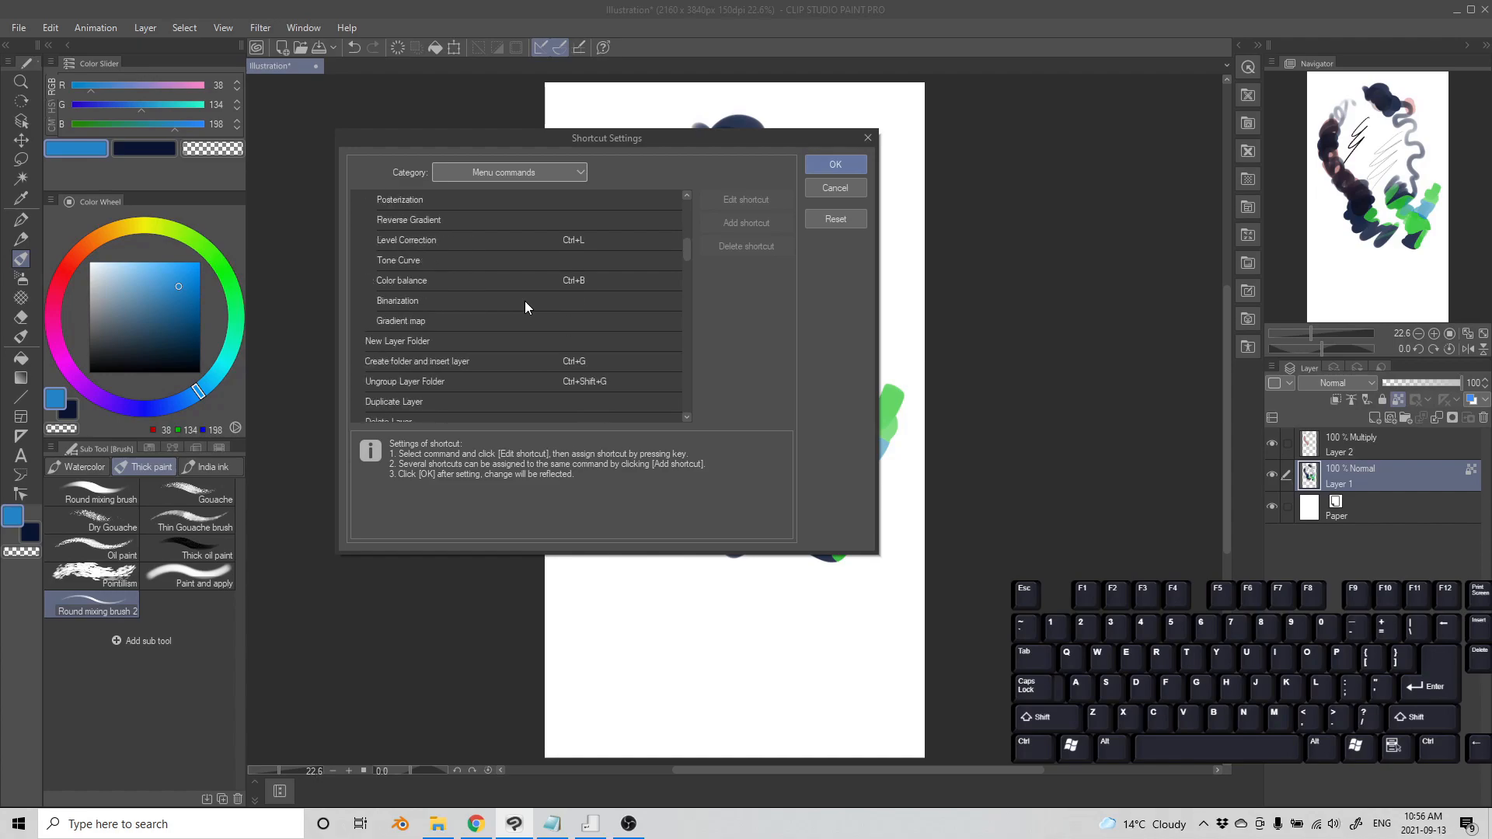
pyautogui.click(416, 311)
pyautogui.click(372, 302)
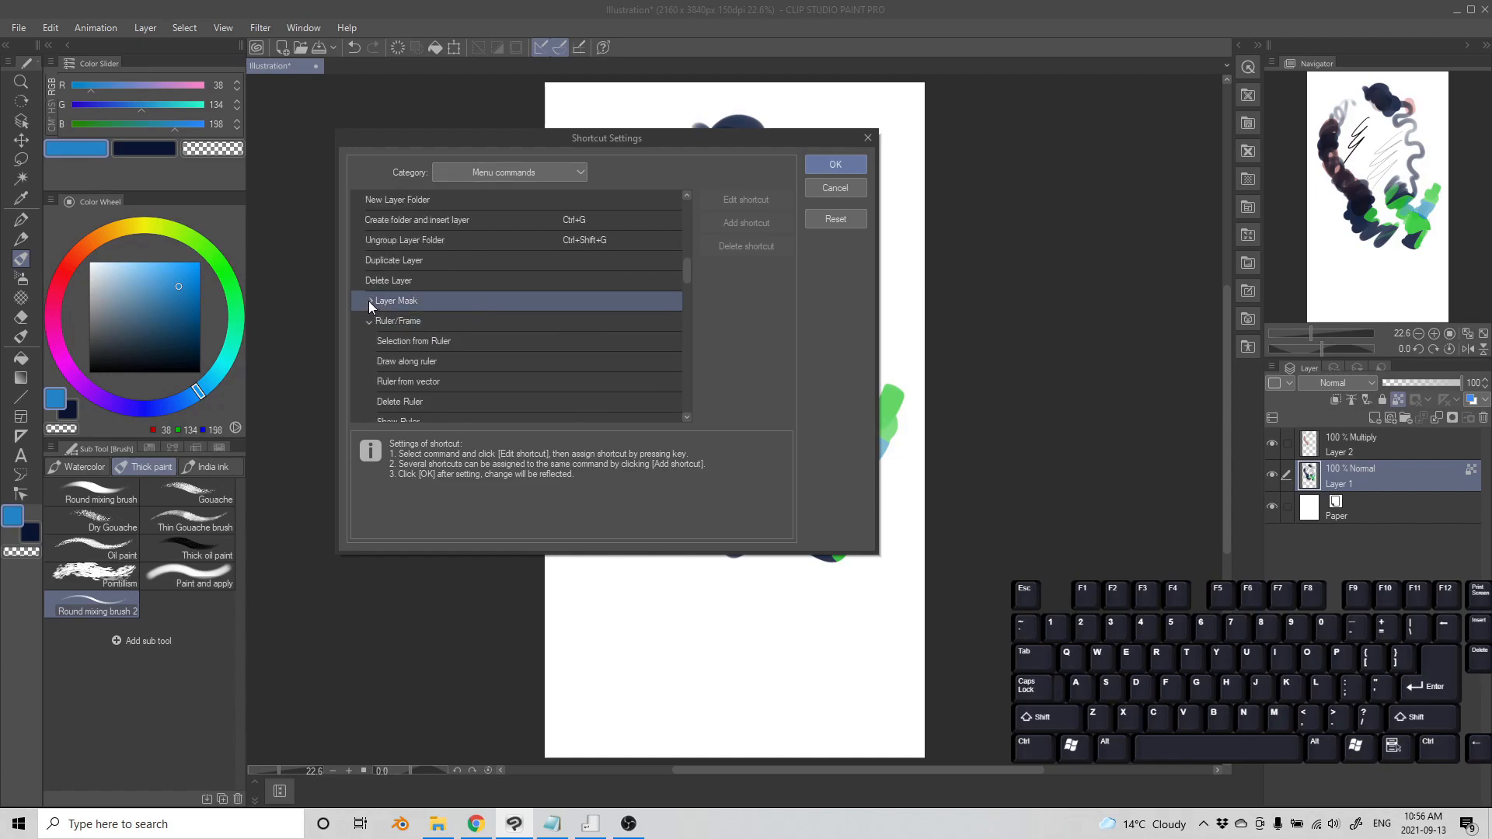
pyautogui.click(369, 301)
pyautogui.click(371, 321)
pyautogui.click(369, 321)
# Examine the Layer Settings shortcuts for Clip to Layer Below and Lock transparent pixels, and close the settings without changes.
pyautogui.scroll(-3, 429, 320)
pyautogui.click(412, 301)
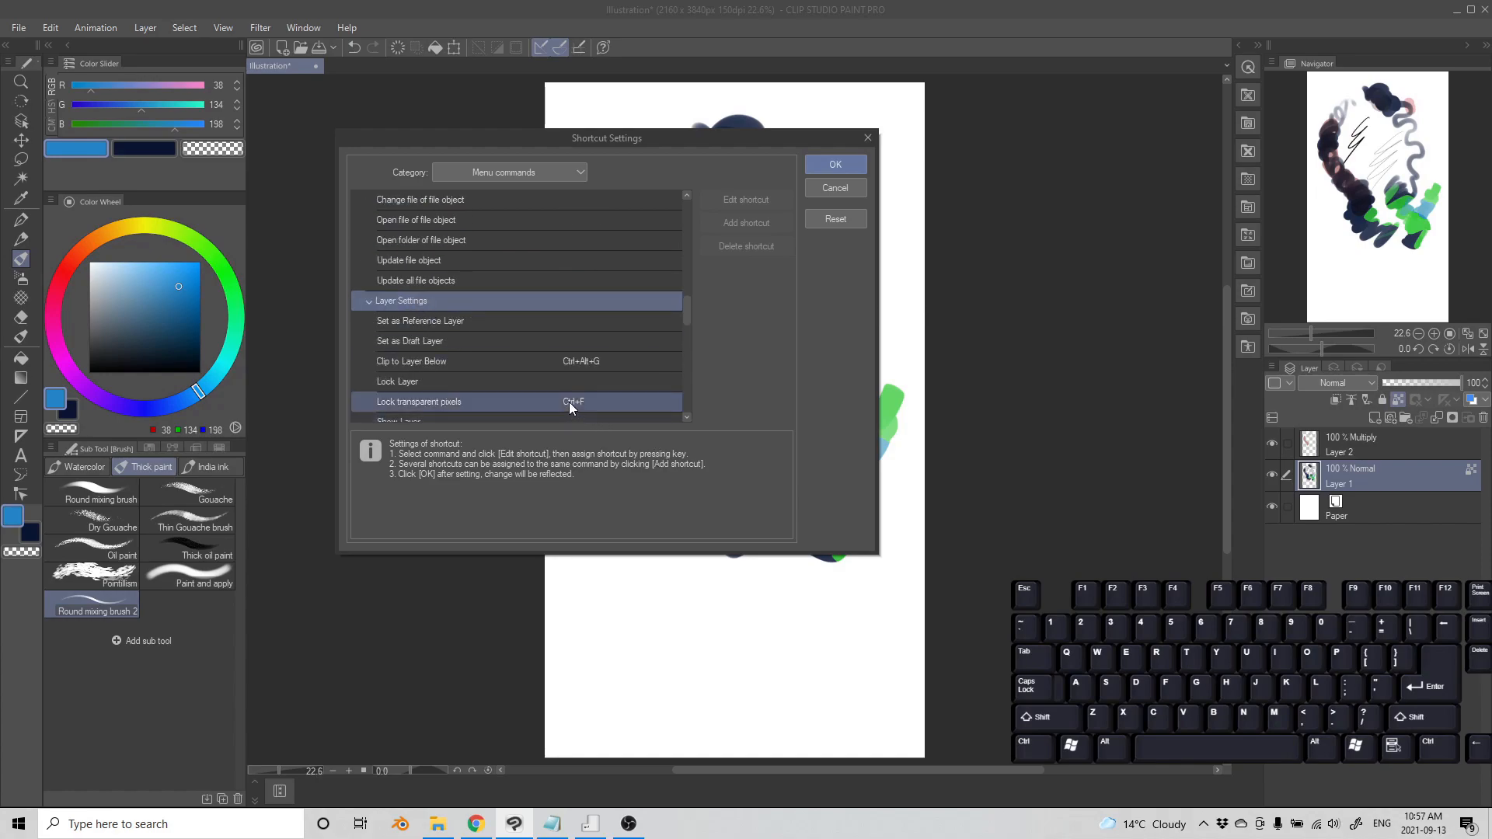
pyautogui.scroll(-1, 567, 400)
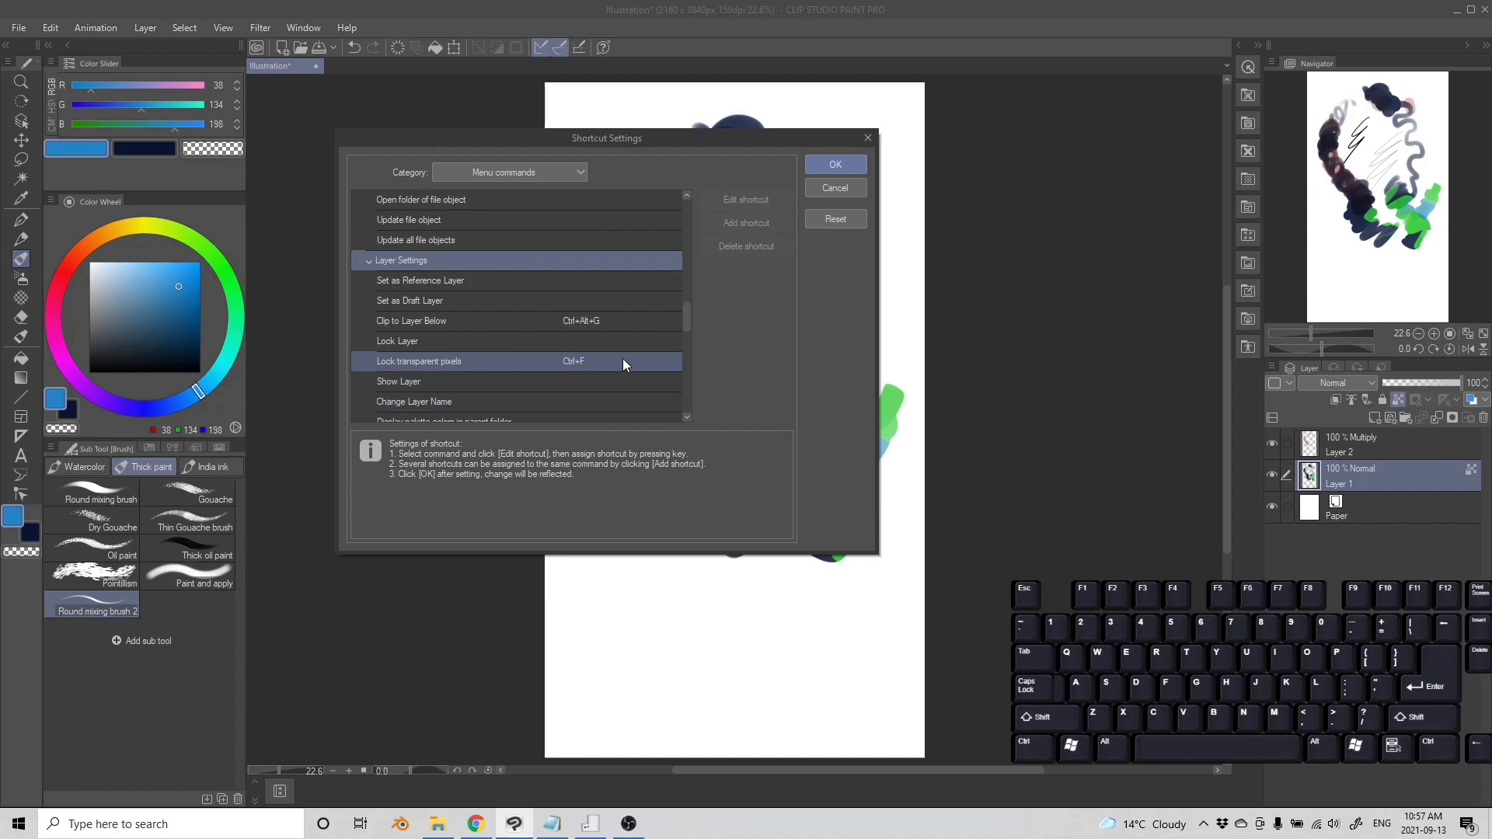
pyautogui.click(846, 188)
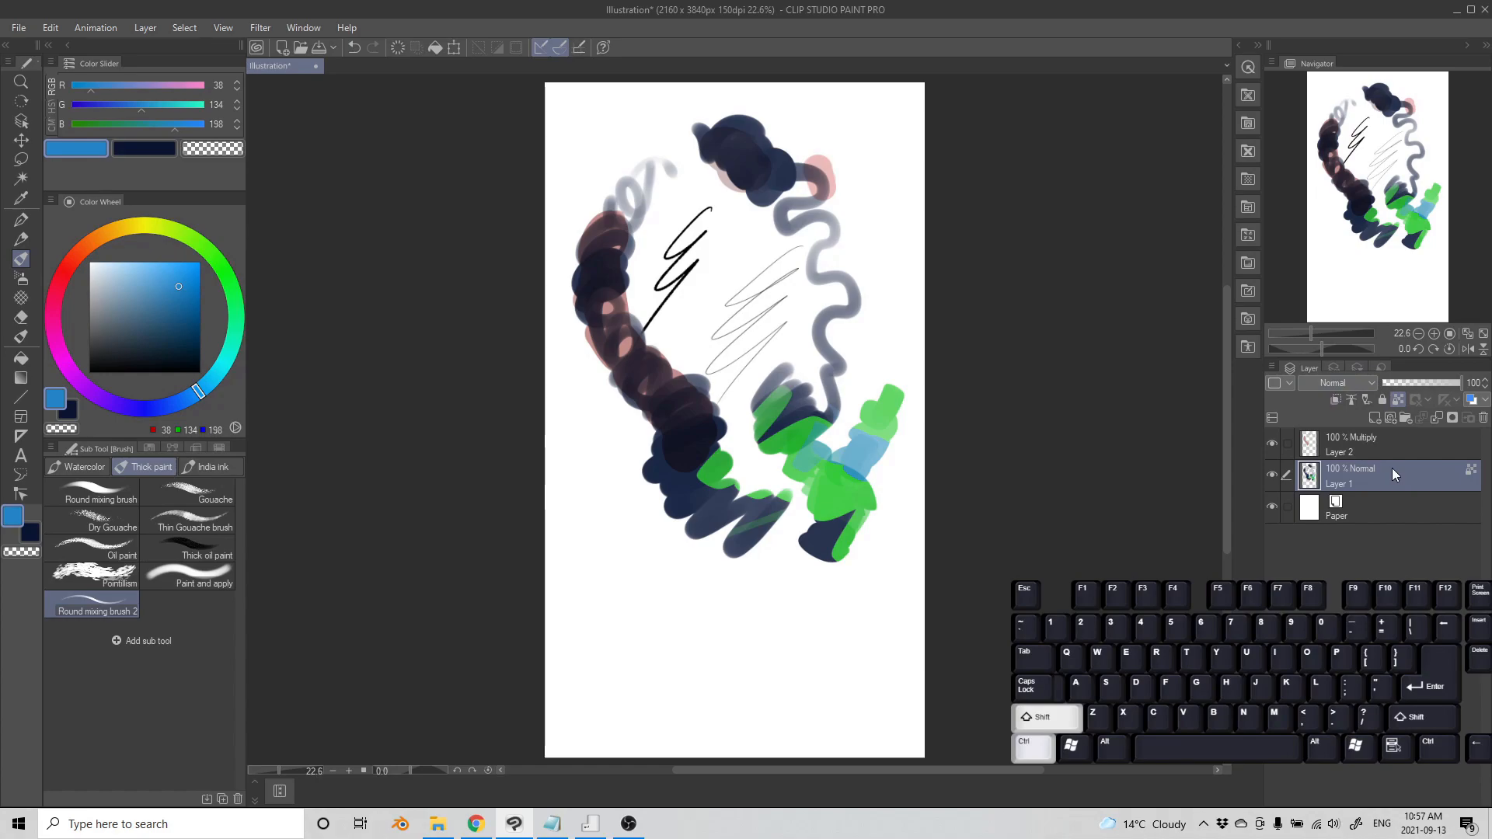
# Try adding a new raster layer above Layer 1 and undo it.
pyautogui.hotkey('ctrl', 'shift', 'n')
pyautogui.hotkey('ctrl', 'z')
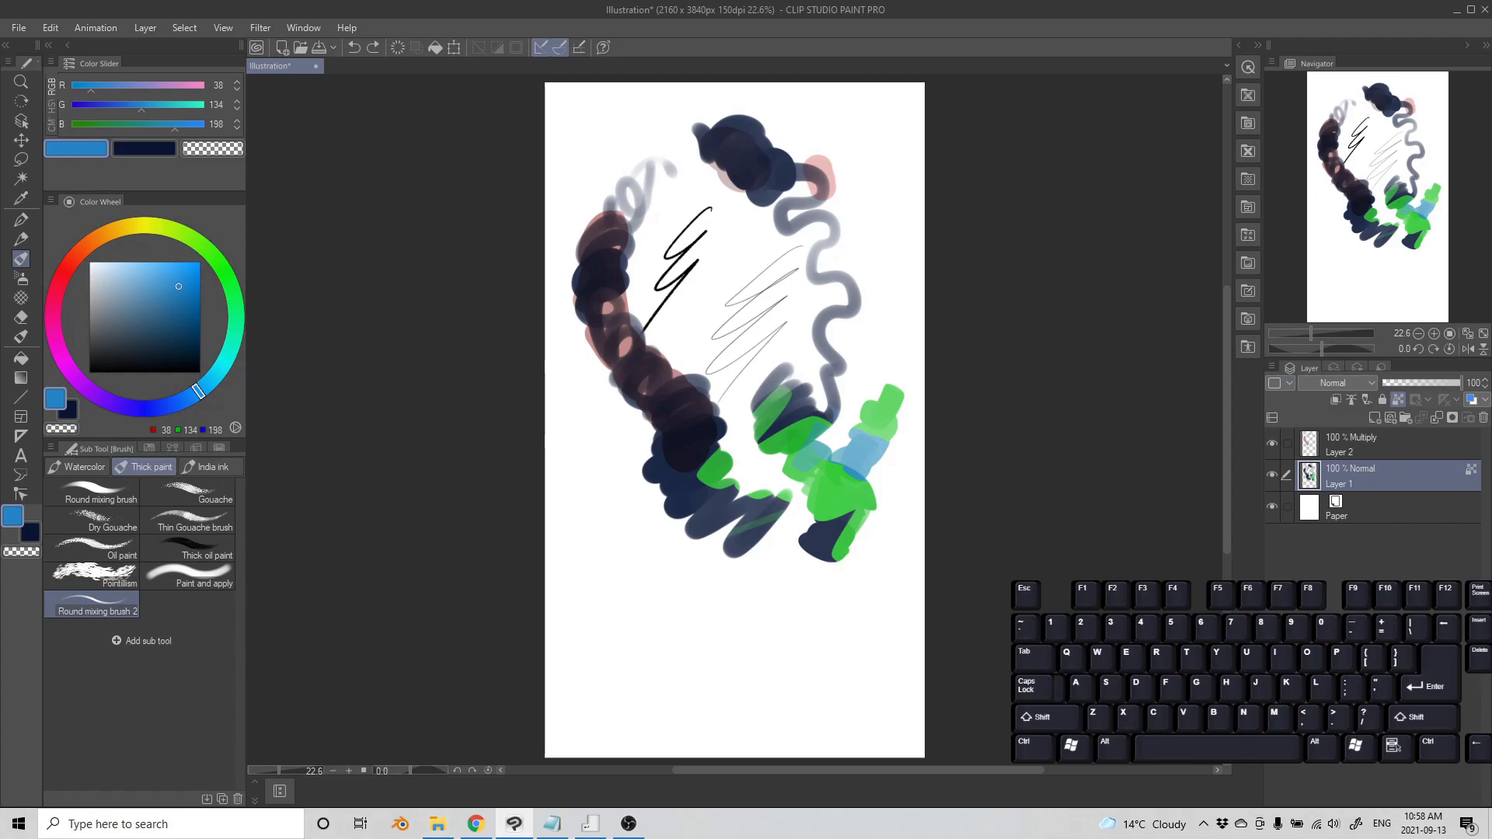
pyautogui.hotkey('alt', 'Tab')
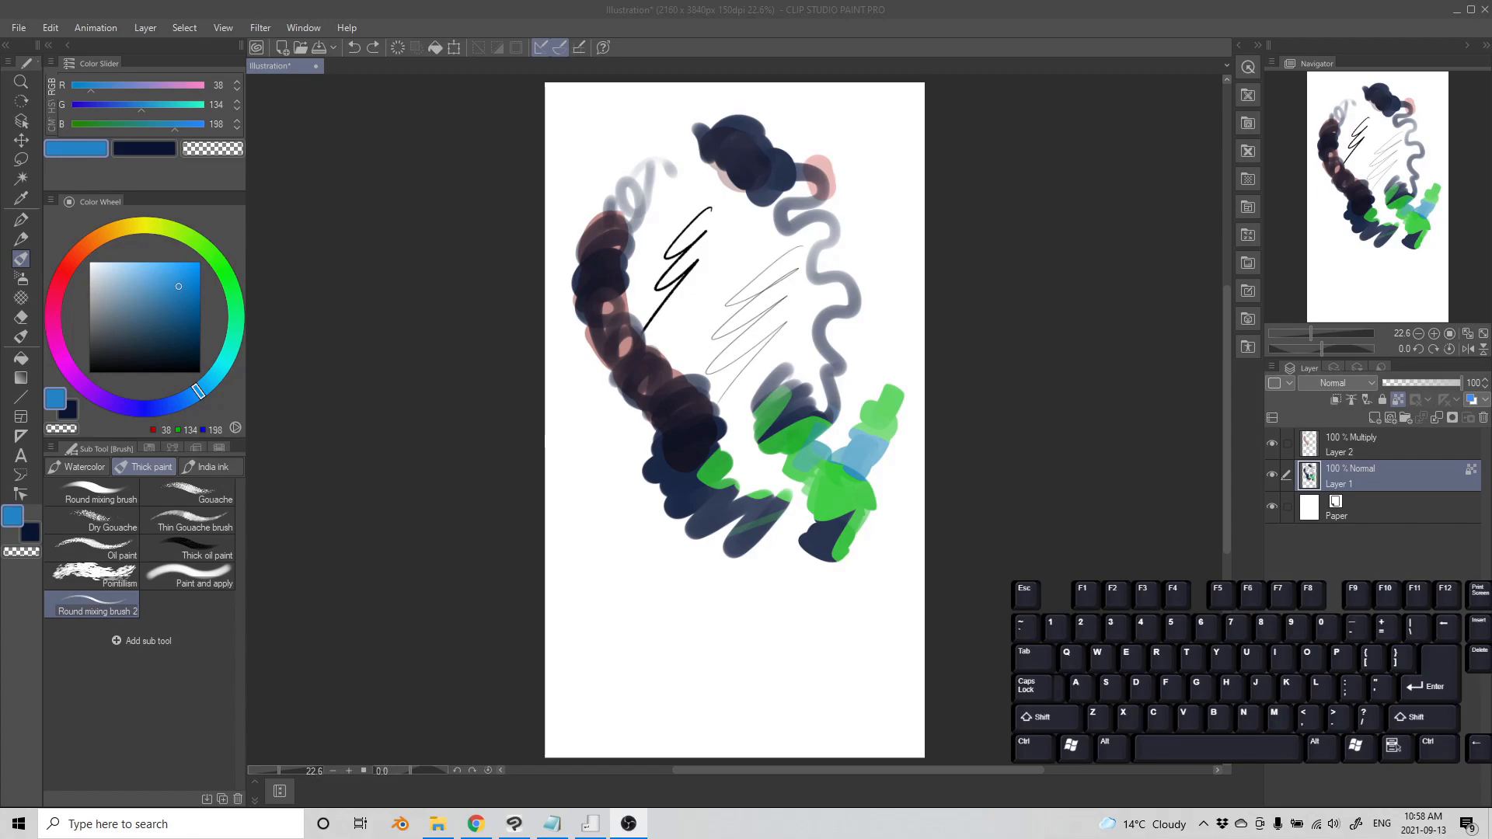